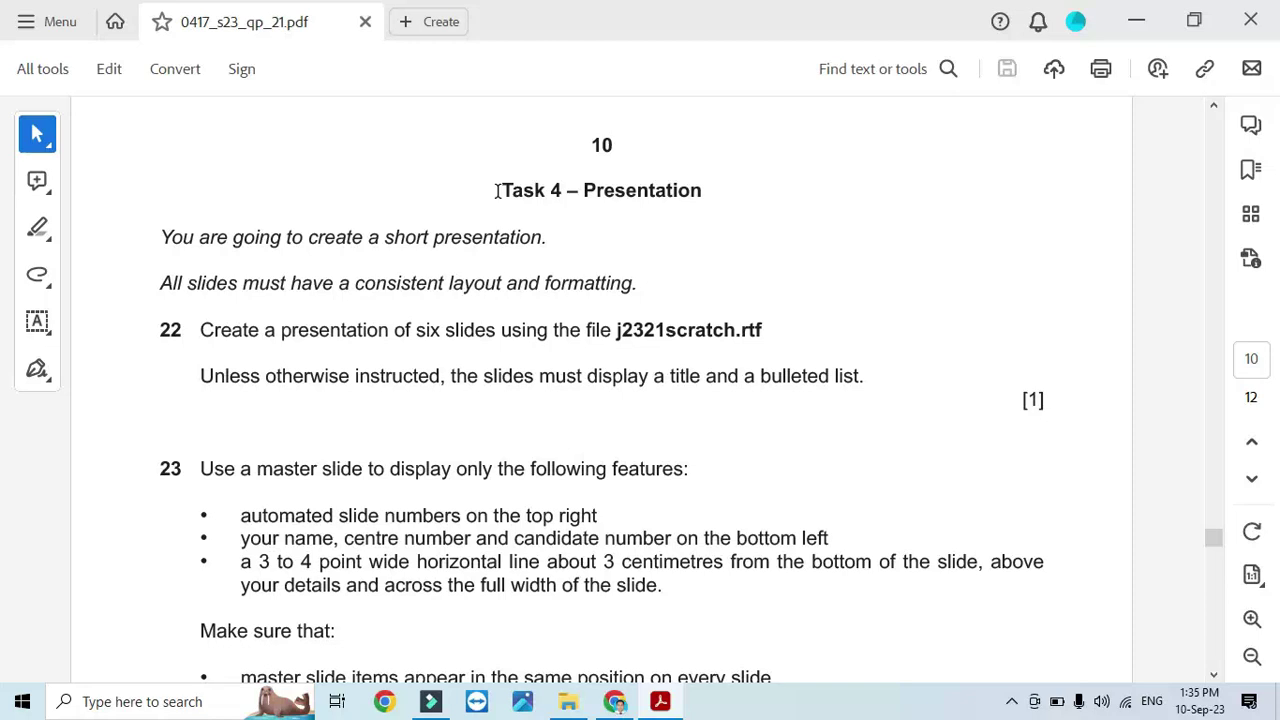
Highlight the Task 4 heading and question 22's instructions naming j2321scratch.rtf in the task sheet
drag(498, 190, 693, 195)
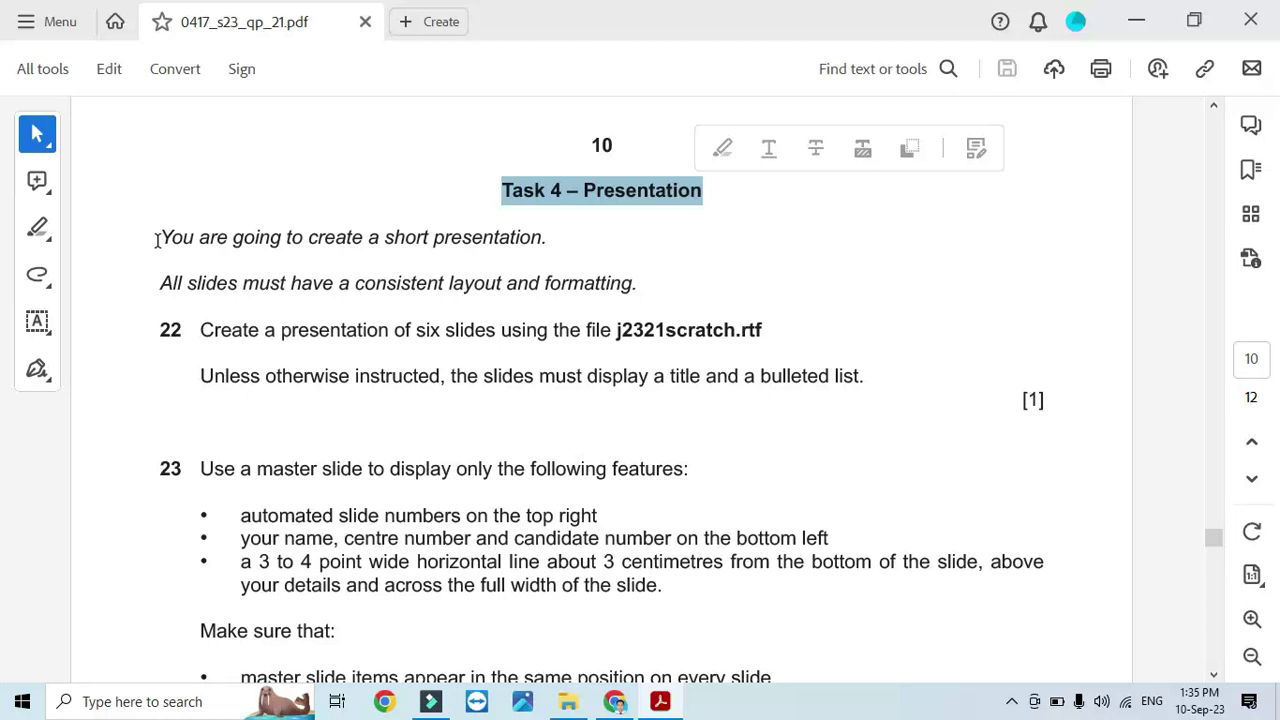
drag(160, 237, 546, 238)
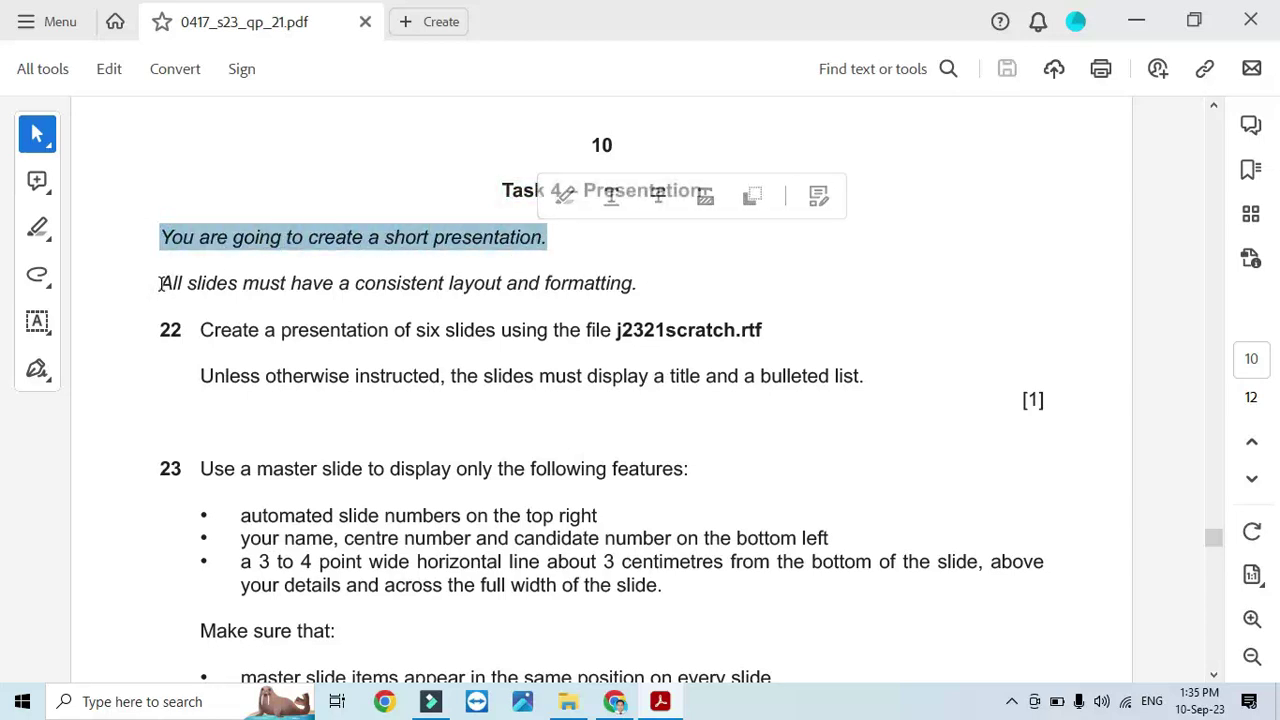
drag(160, 283, 603, 298)
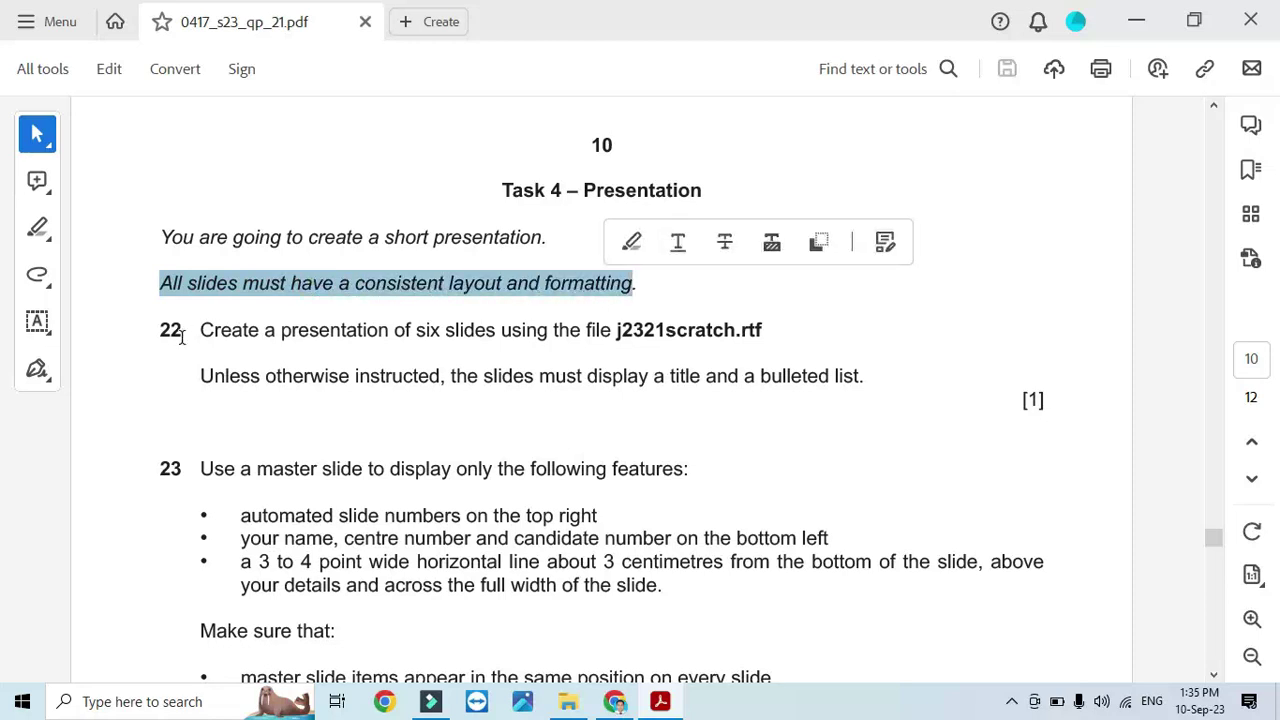
drag(200, 330, 628, 348)
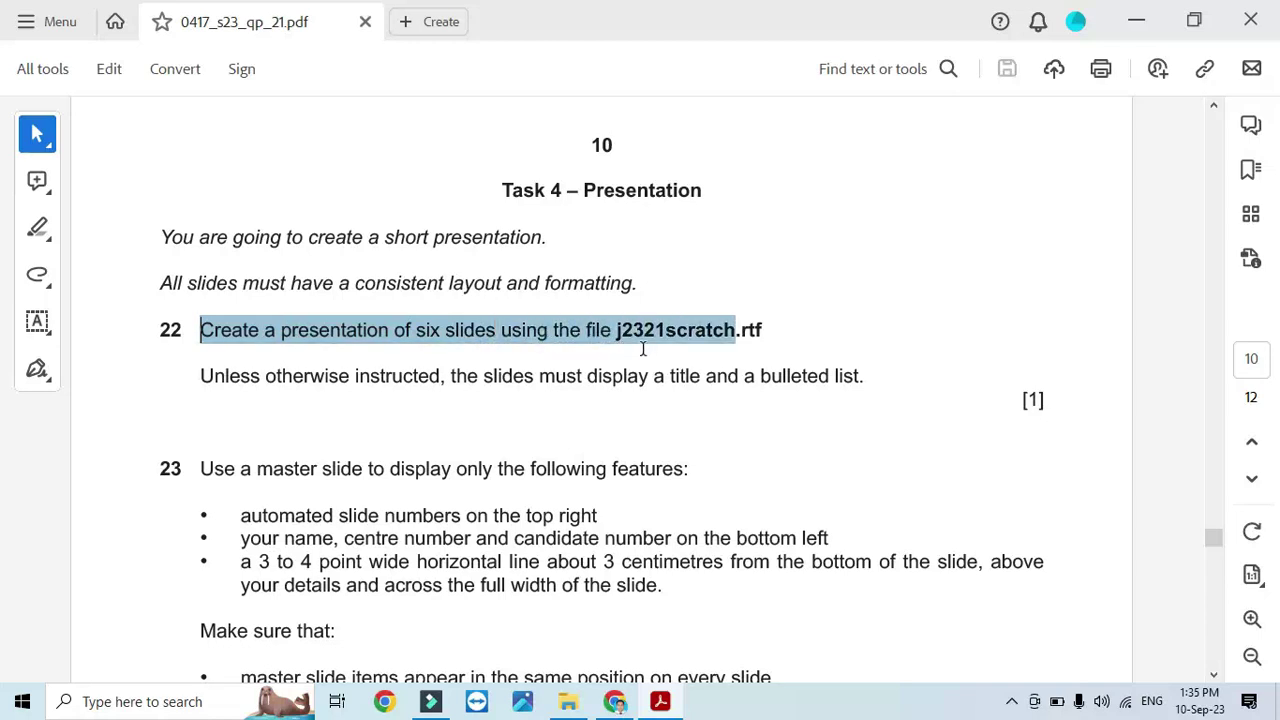
drag(711, 345, 762, 343)
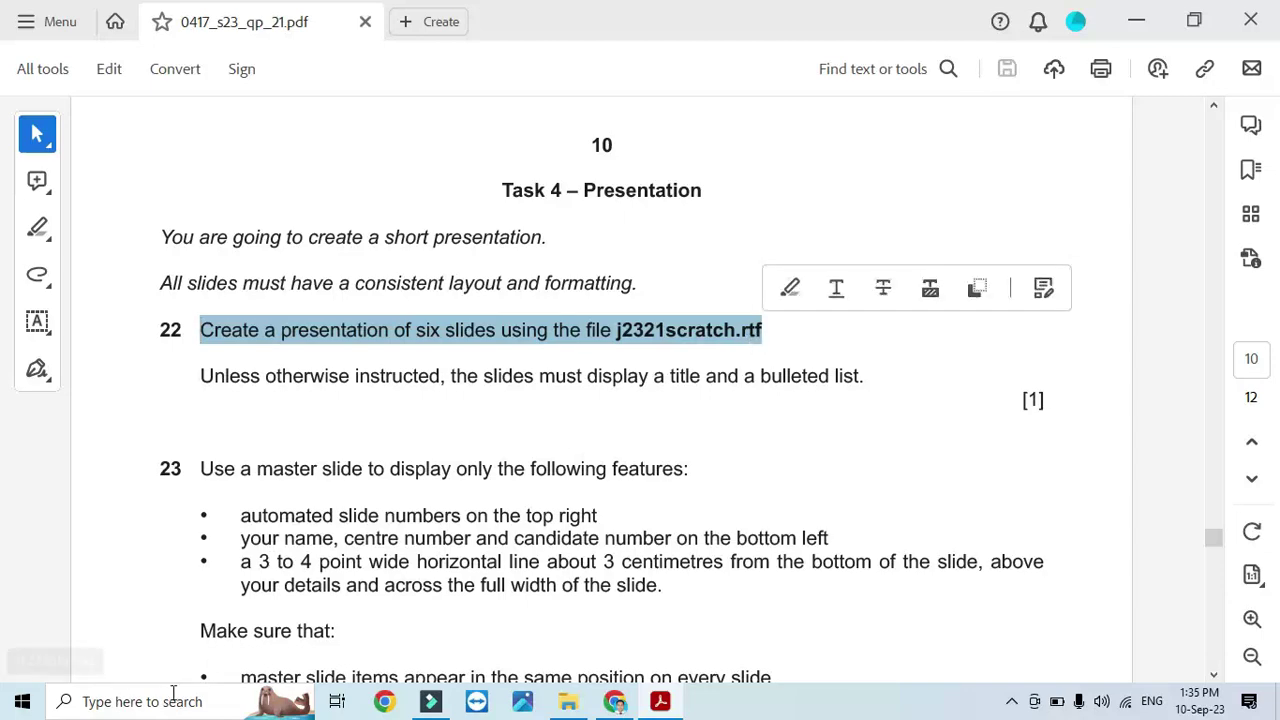
Launch PowerPoint 2016 and open j2321scratch.rtf from Desktop > 0417_21_June 2023 with All Files shown
click(116, 700)
text(power)
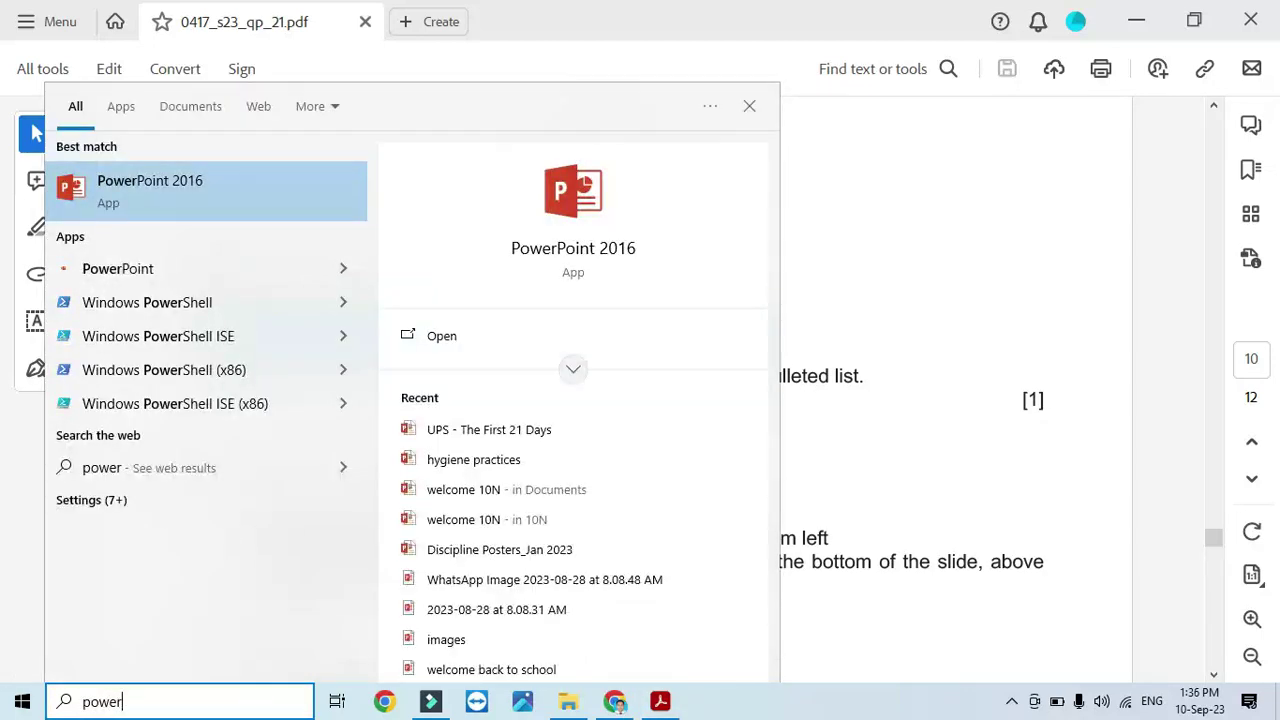
click(166, 189)
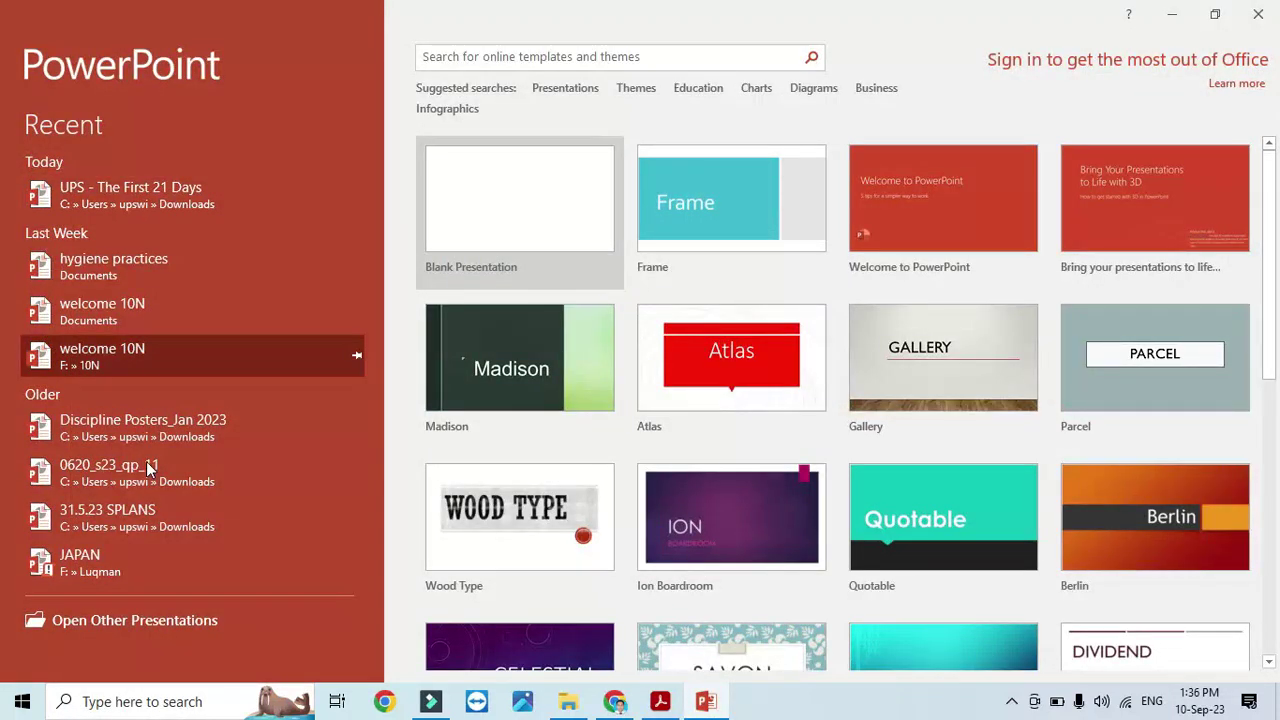
click(135, 628)
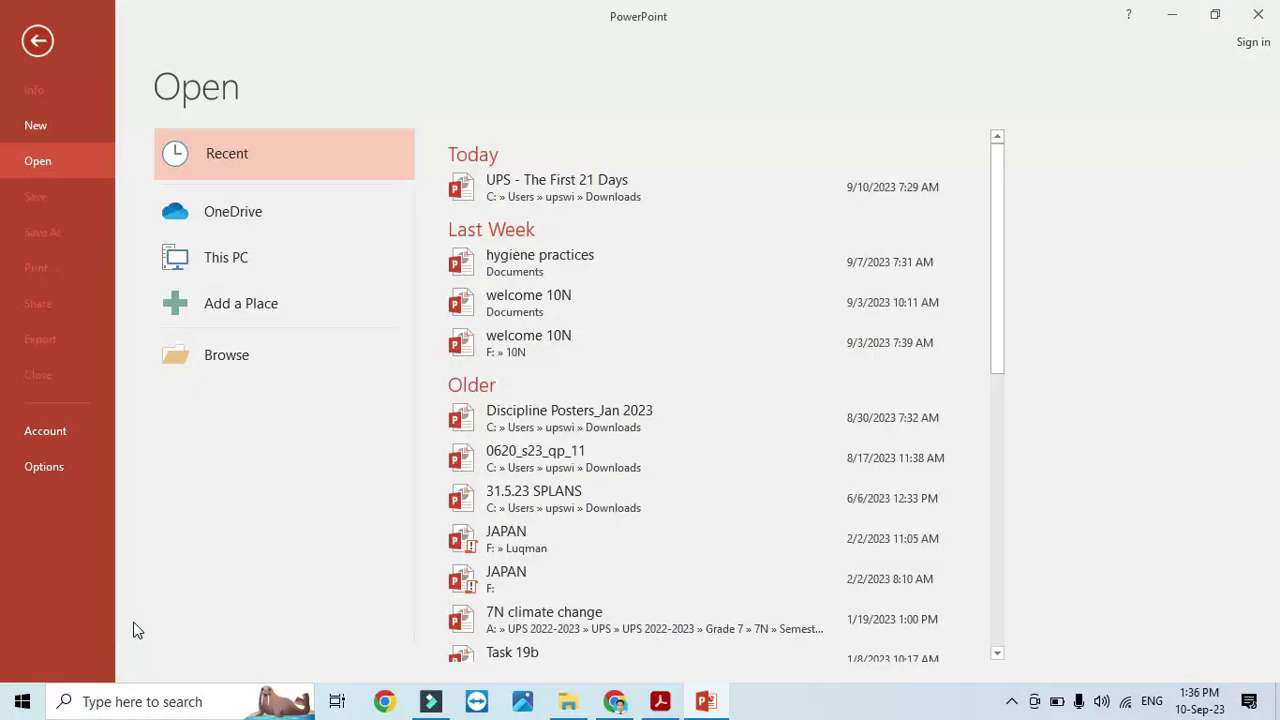
click(234, 366)
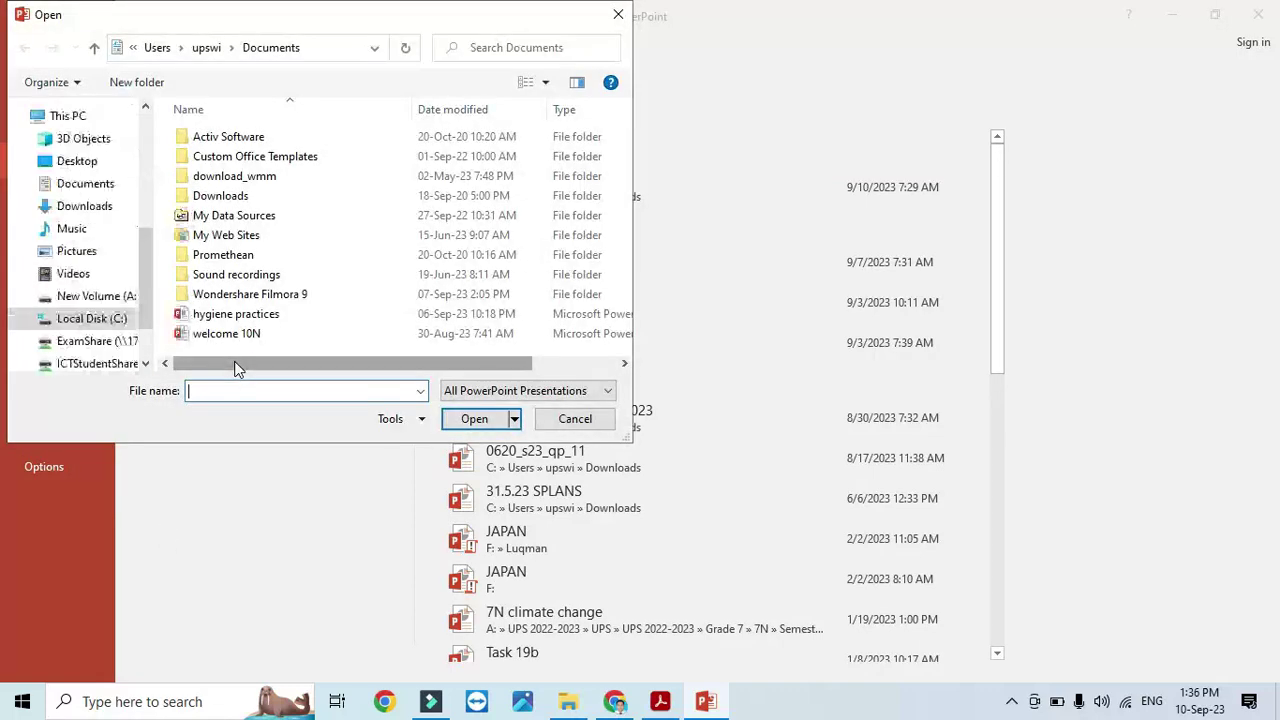
click(78, 163)
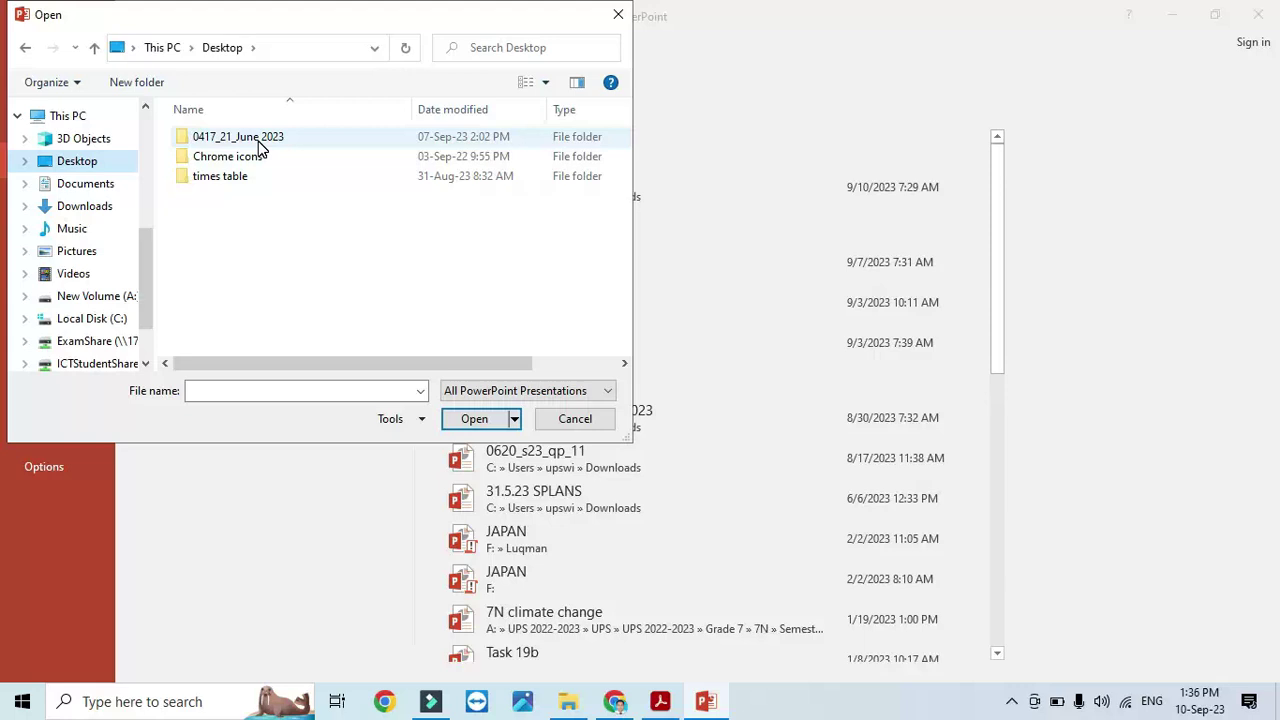
double_click(257, 141)
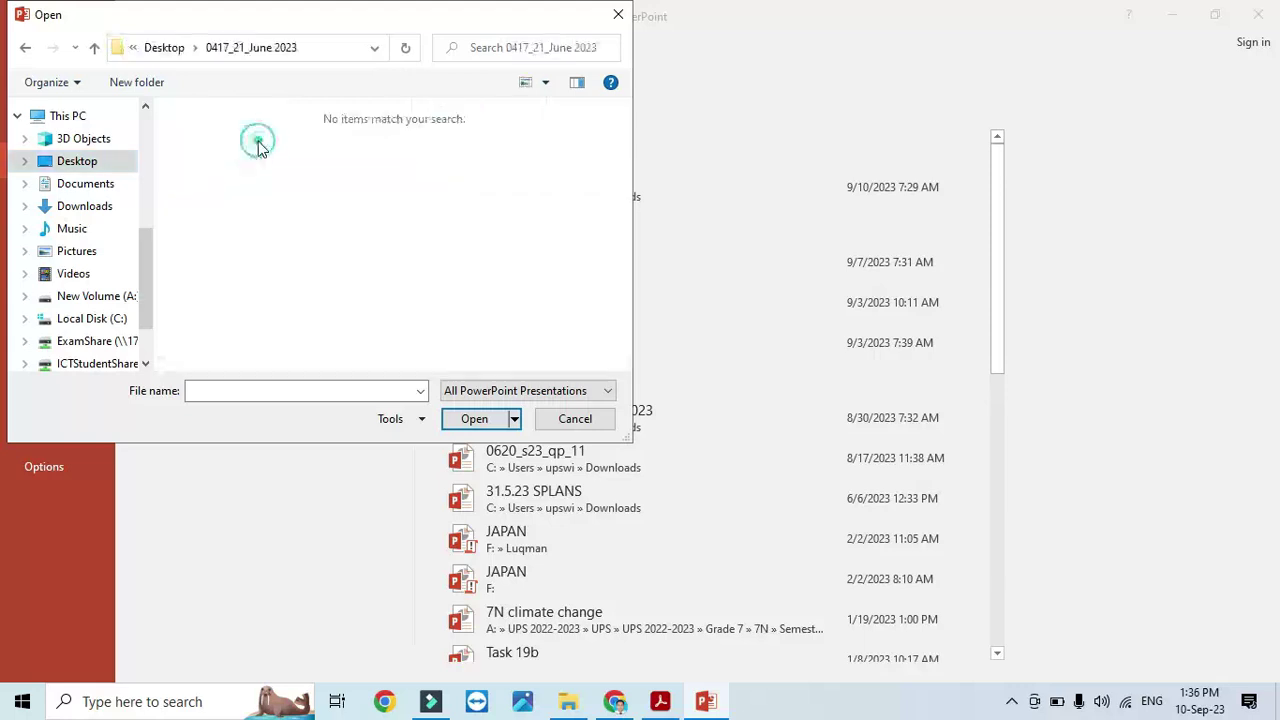
click(489, 391)
click(476, 409)
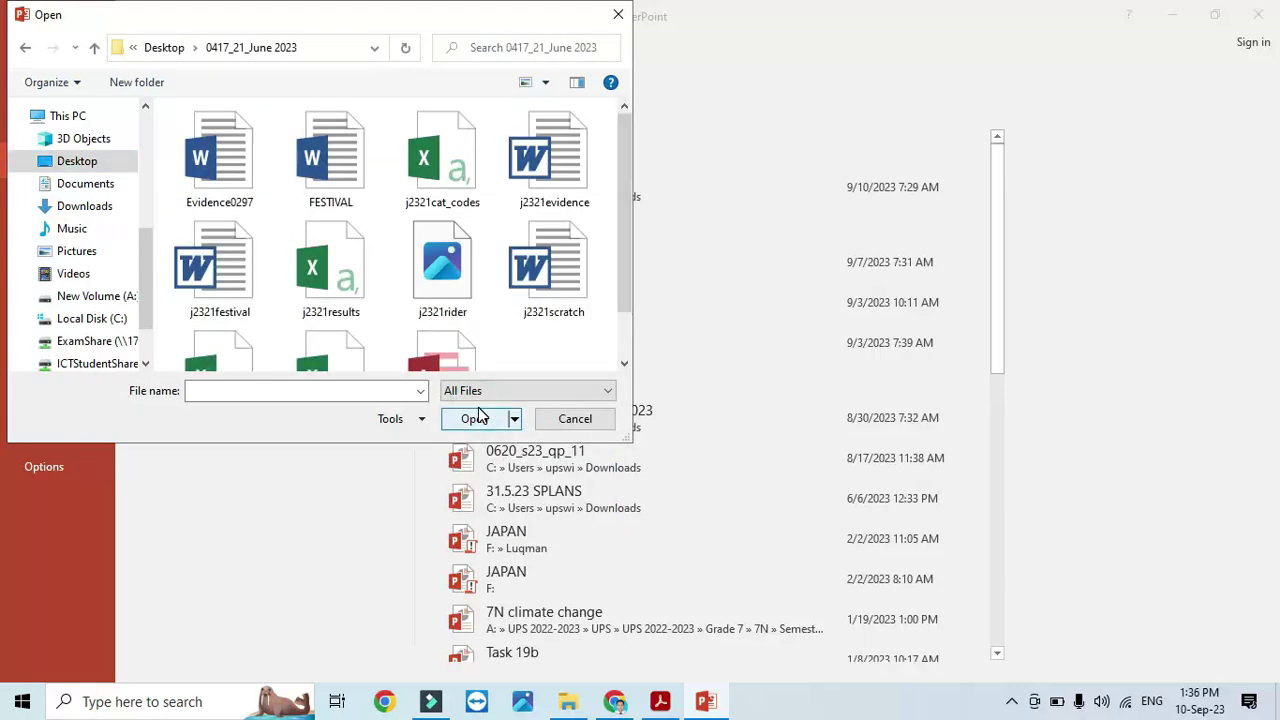
click(553, 285)
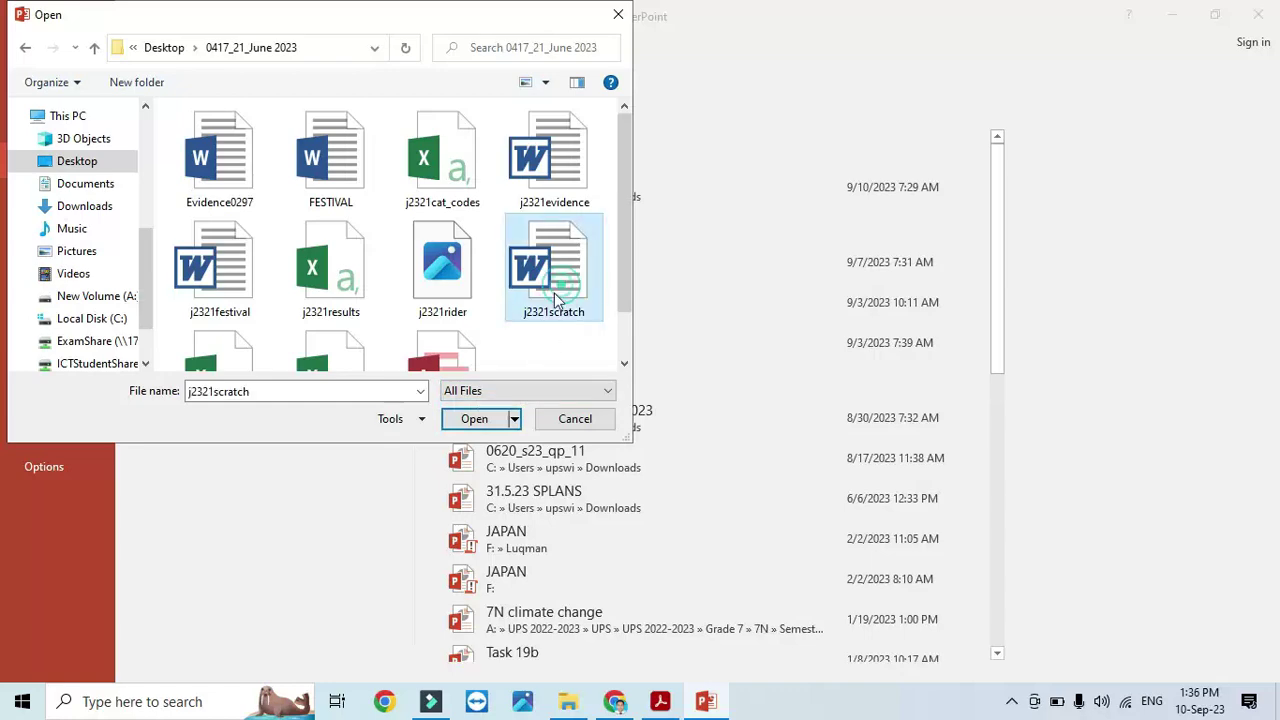
click(474, 419)
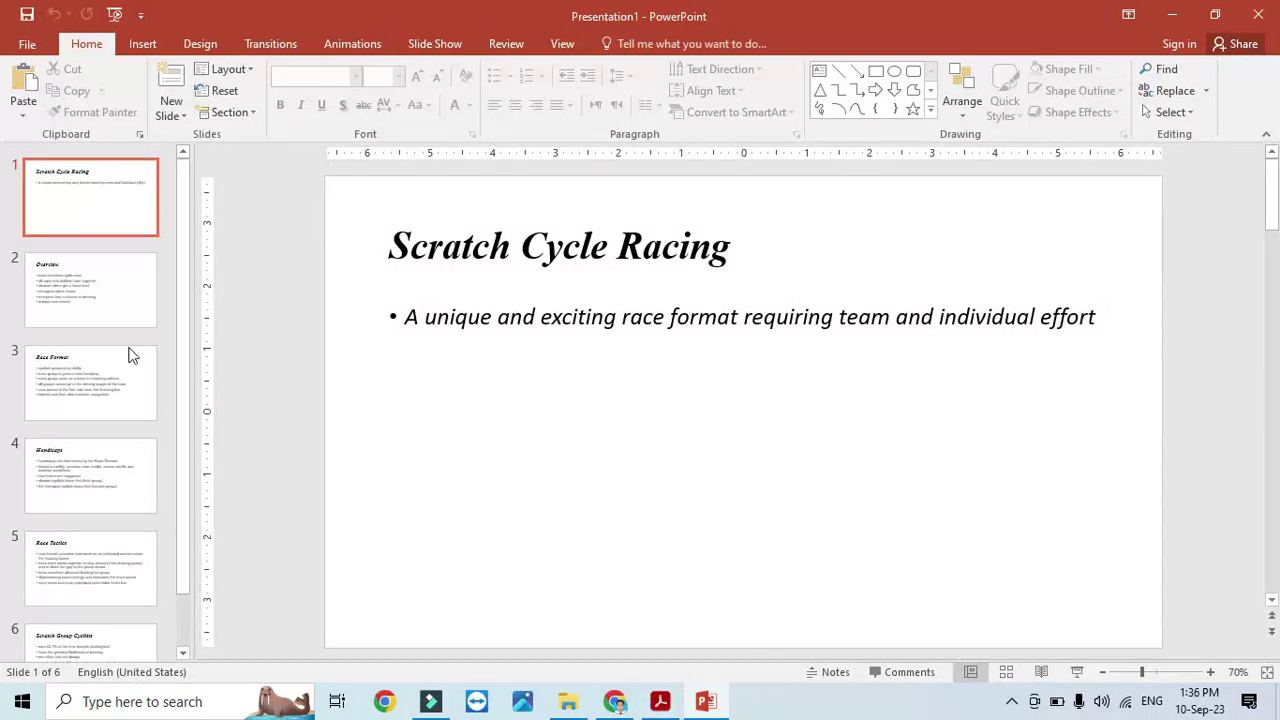
click(106, 277)
click(100, 386)
click(80, 484)
click(78, 541)
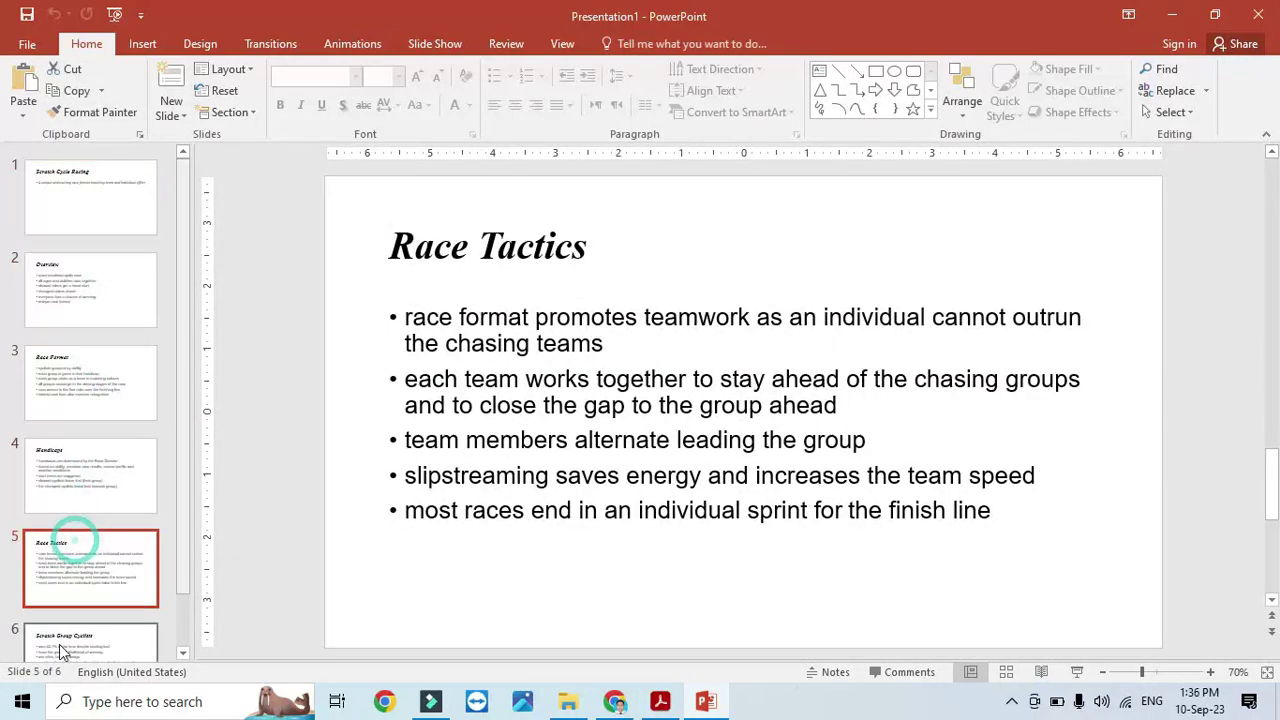
click(60, 644)
click(659, 701)
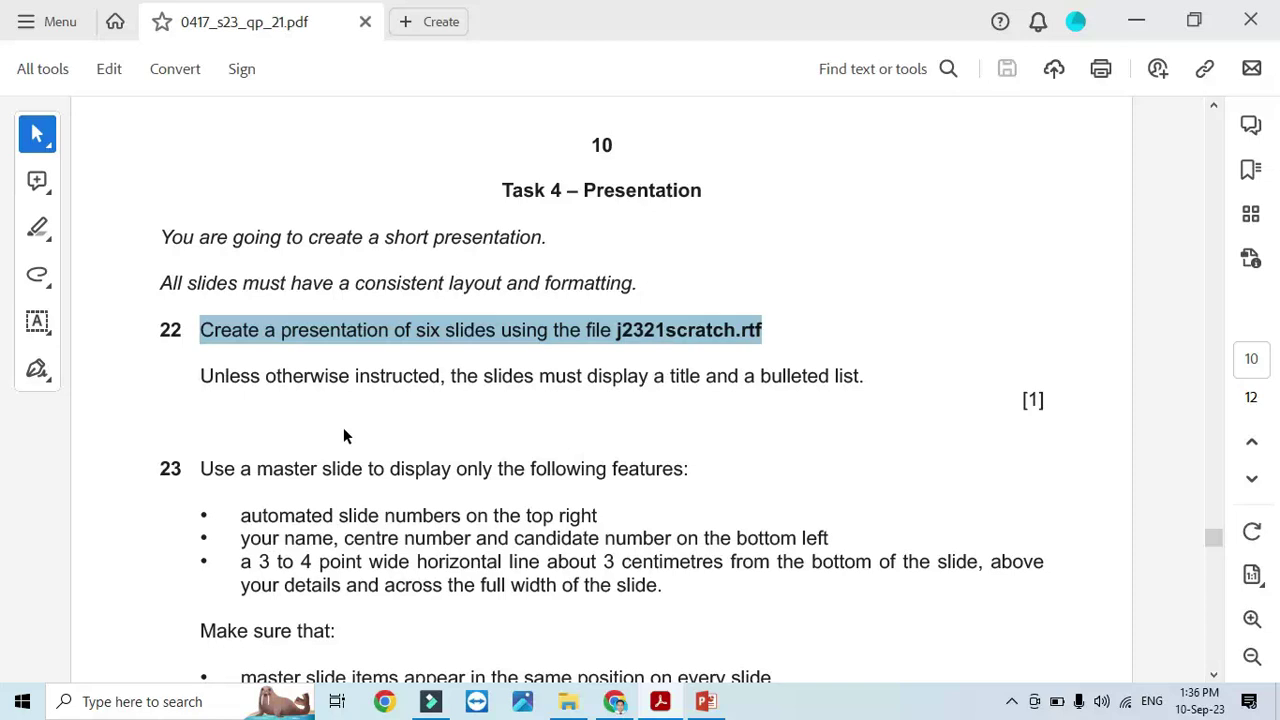
scroll(343, 436, down, 1)
drag(201, 423, 690, 436)
click(706, 701)
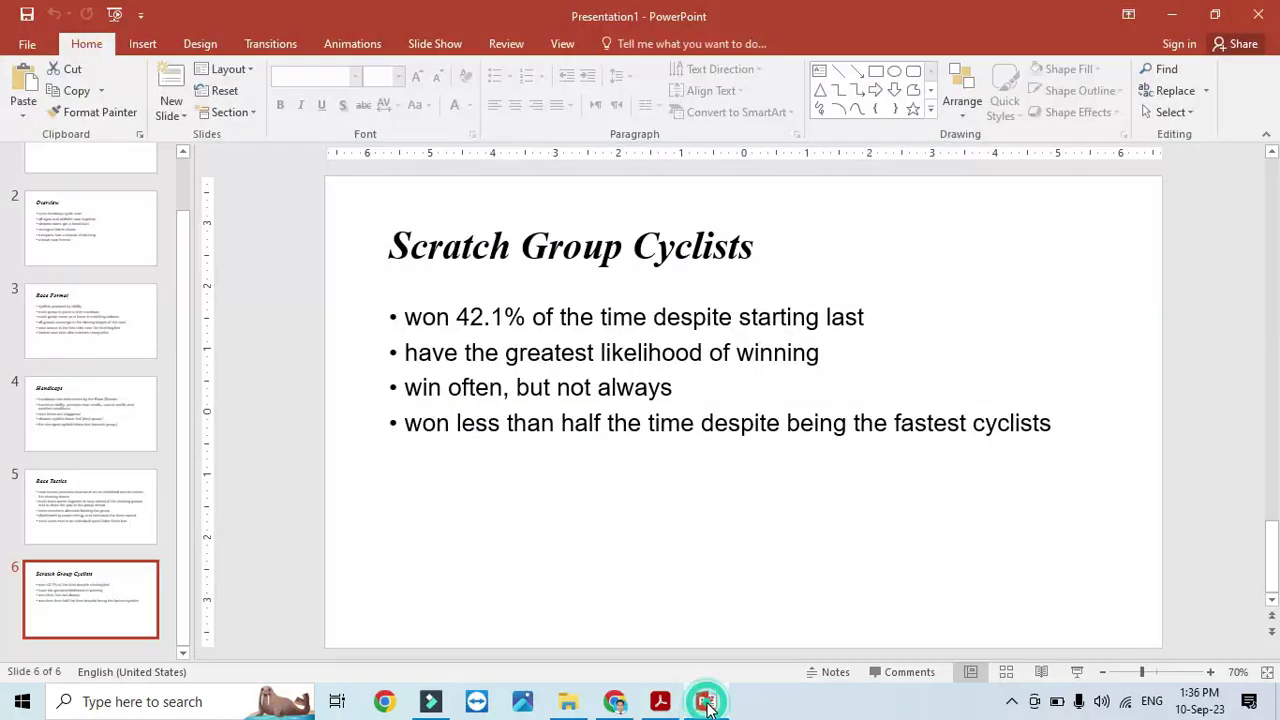
scroll(177, 283, up, 3)
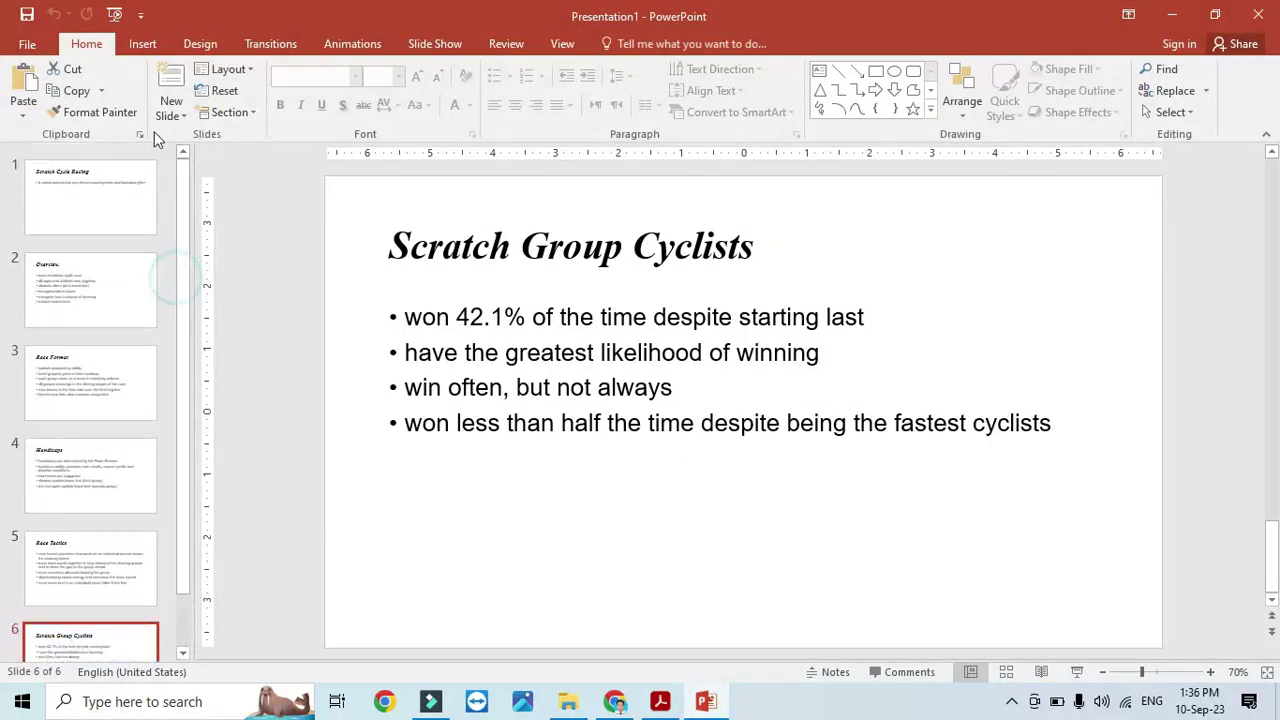
click(86, 194)
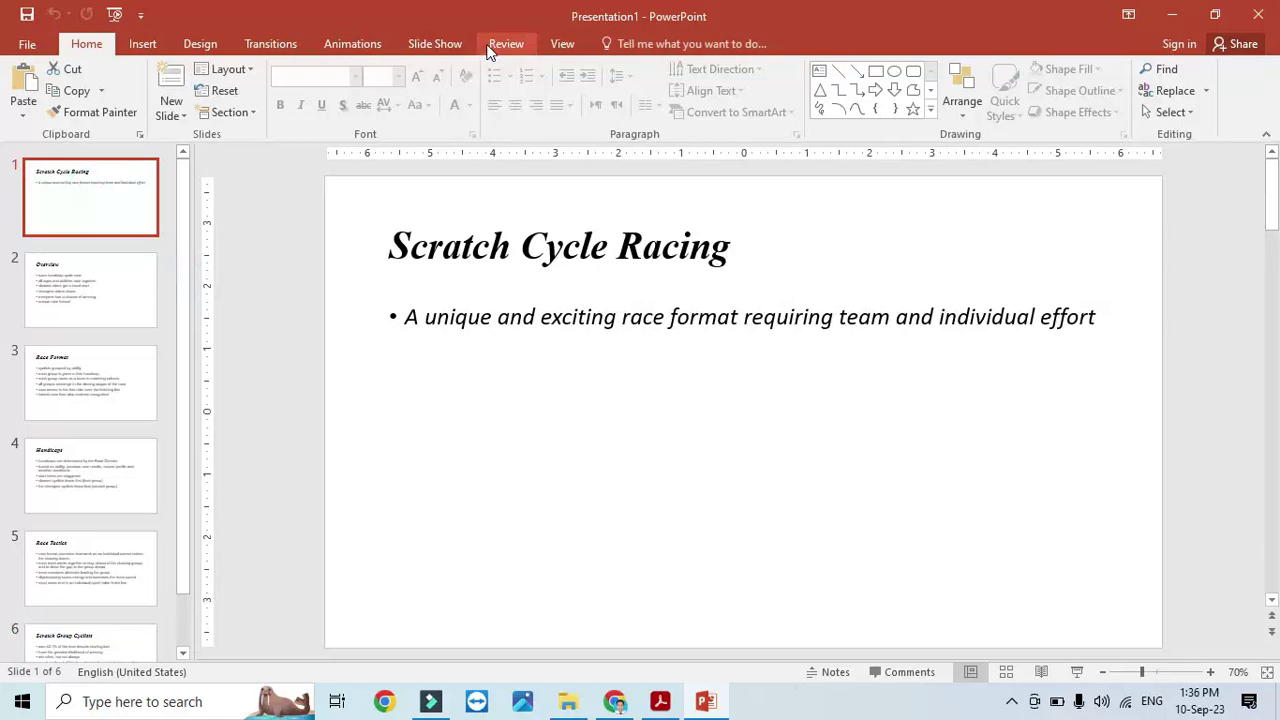
Switch to Slide Master view and select the top-level master slide
click(555, 43)
click(235, 88)
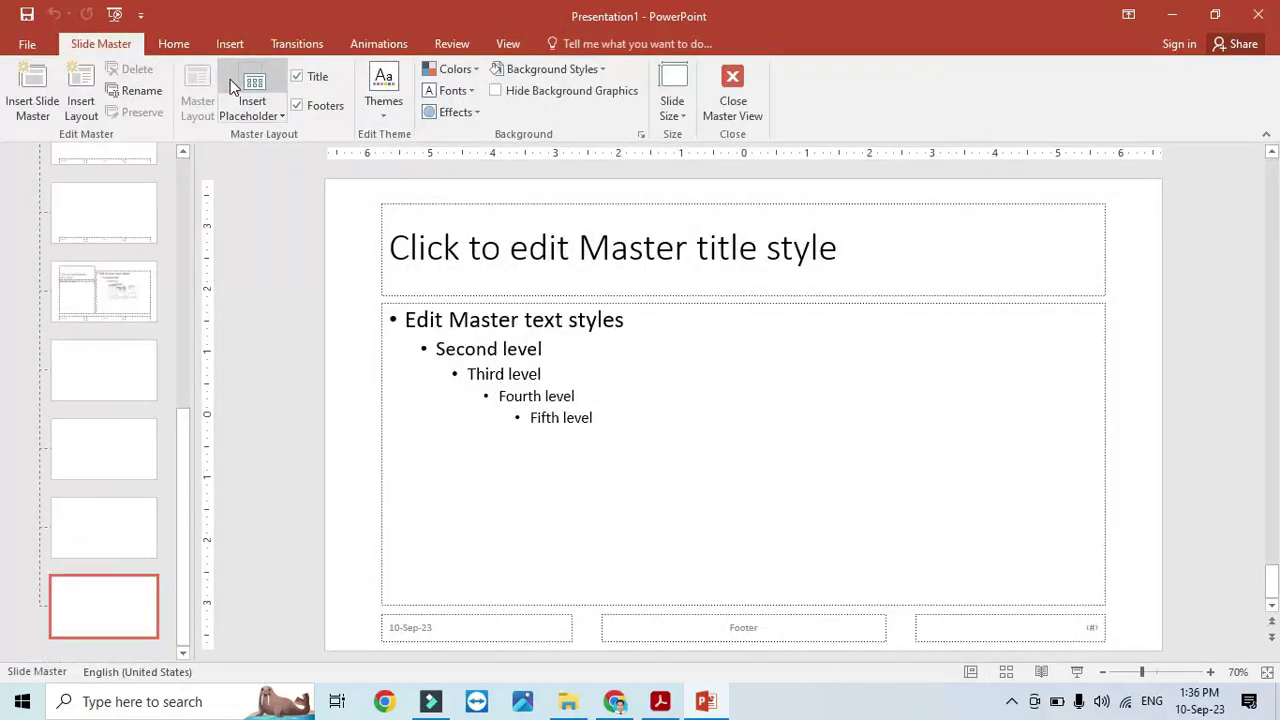
drag(186, 447, 214, 166)
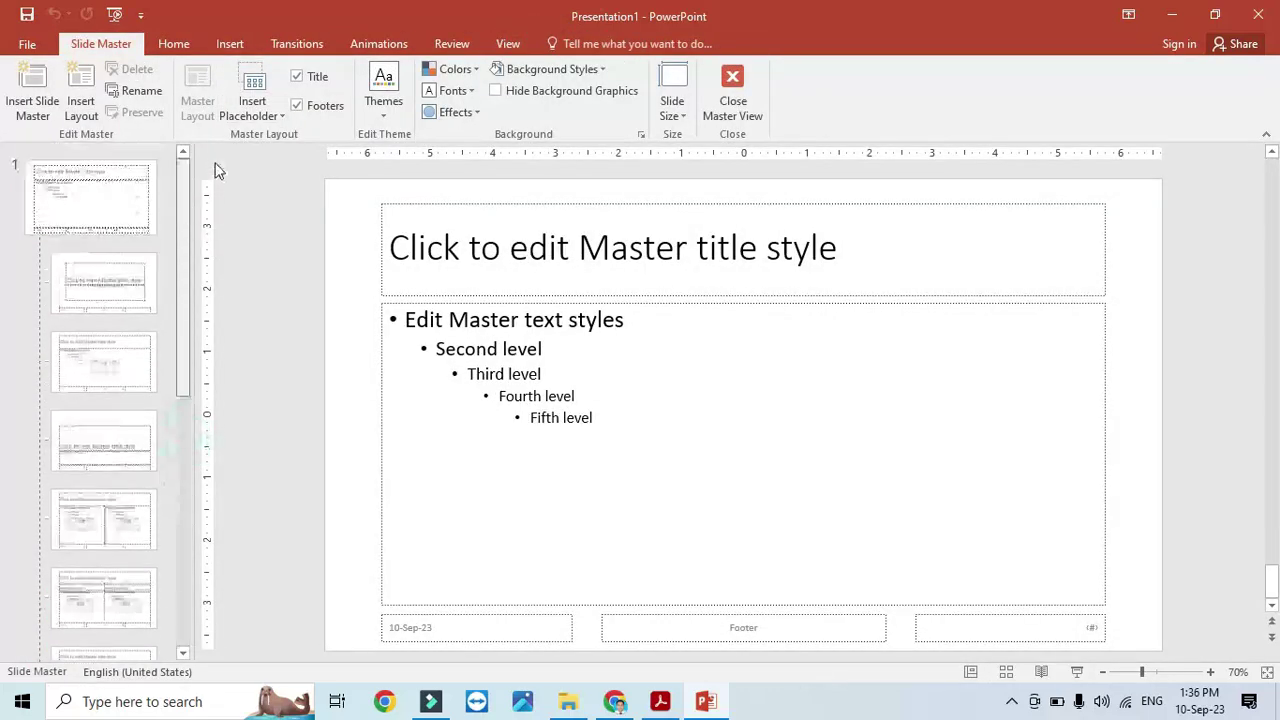
click(86, 200)
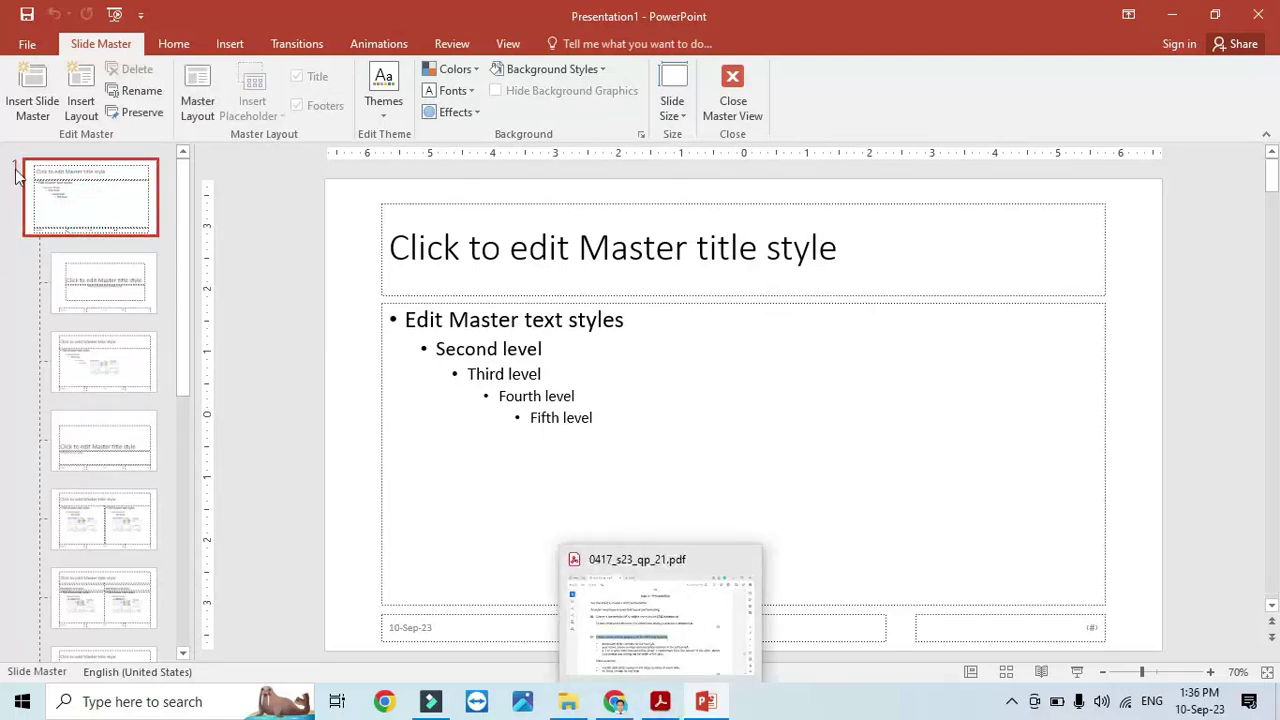
drag(57, 157, 83, 194)
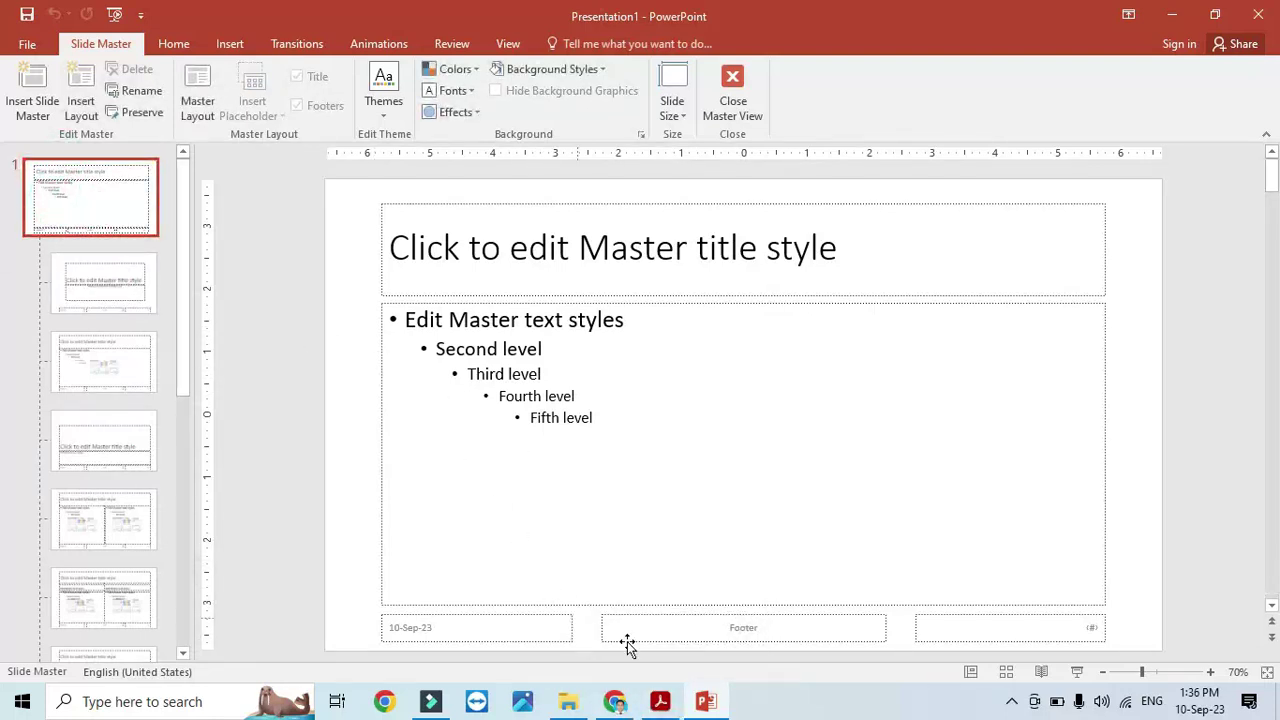
Move the master's slide-number placeholder from the bottom right to the top right corner
click(660, 701)
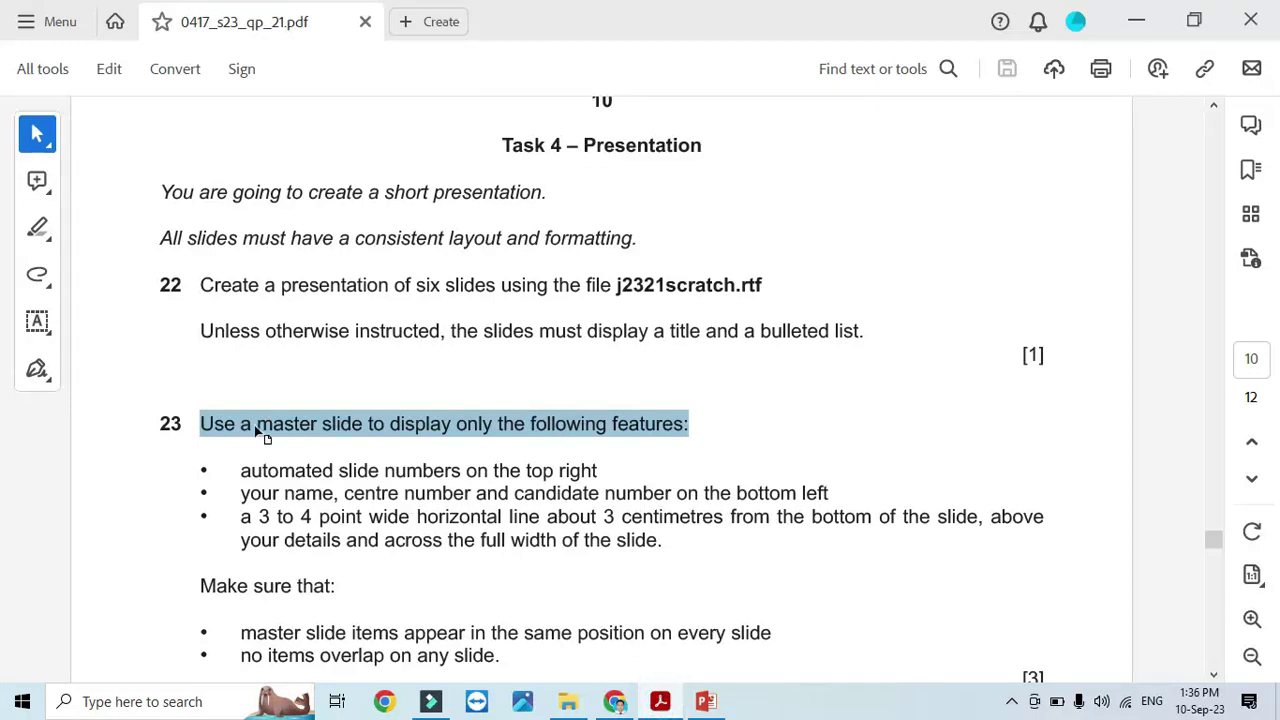
drag(241, 471, 603, 469)
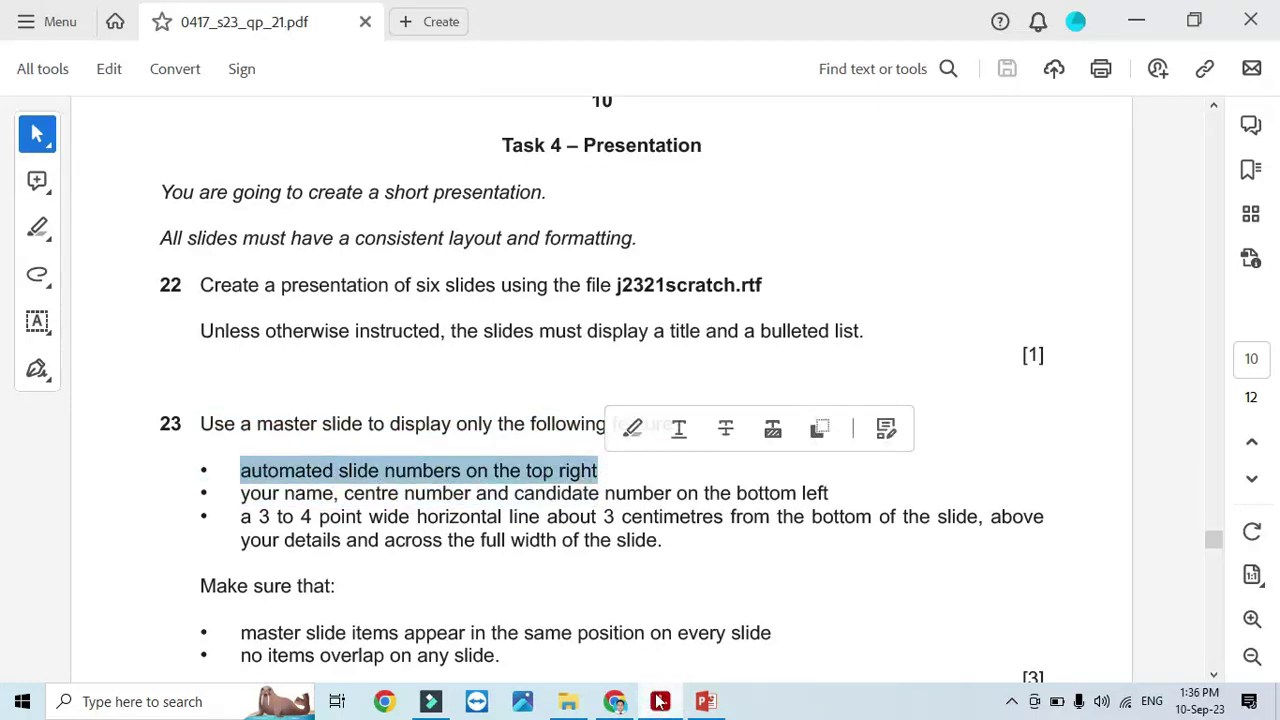
click(705, 701)
click(1031, 624)
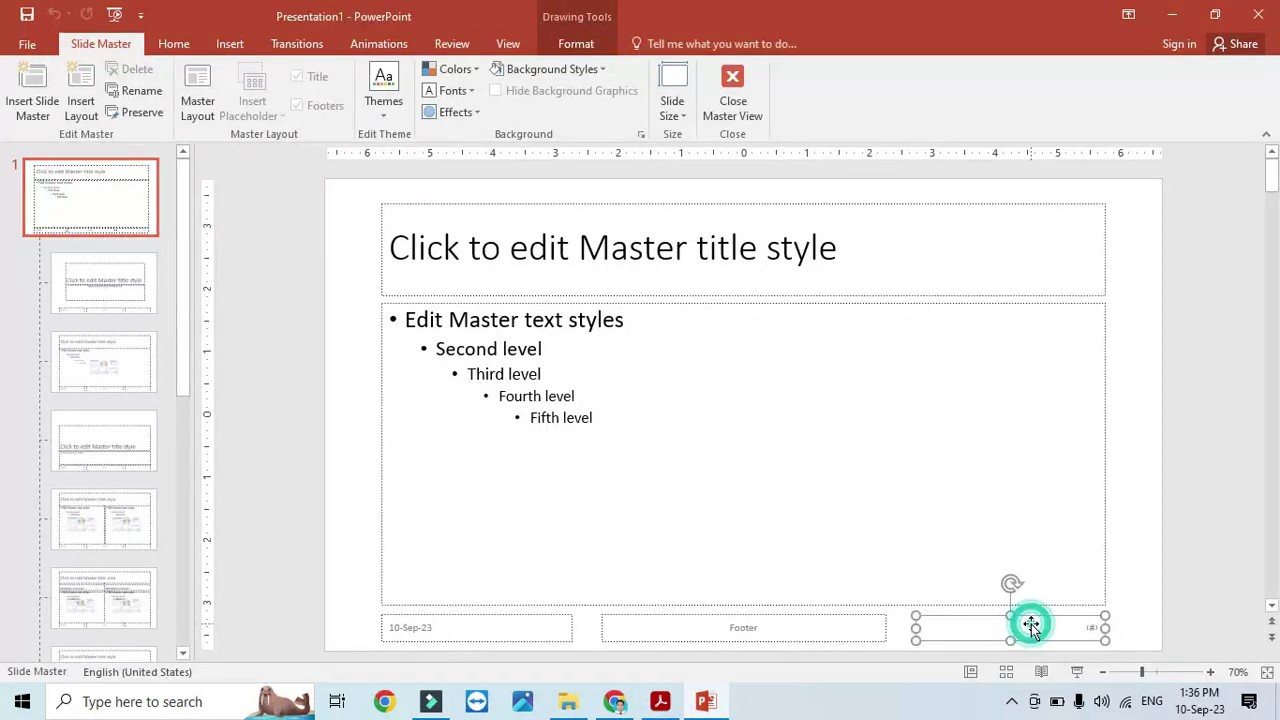
drag(1037, 624, 1034, 205)
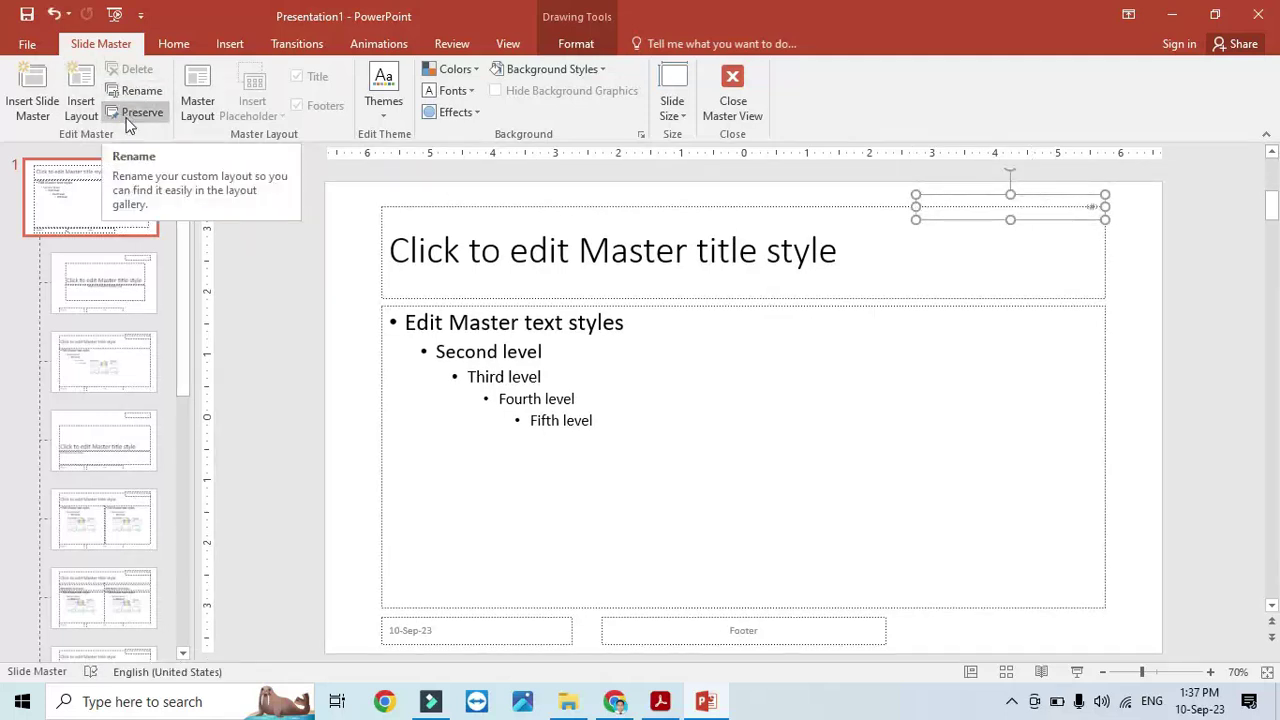
Turn on slide numbers and a footer with the candidate's name and numbers, applied to all slides
click(236, 44)
click(776, 112)
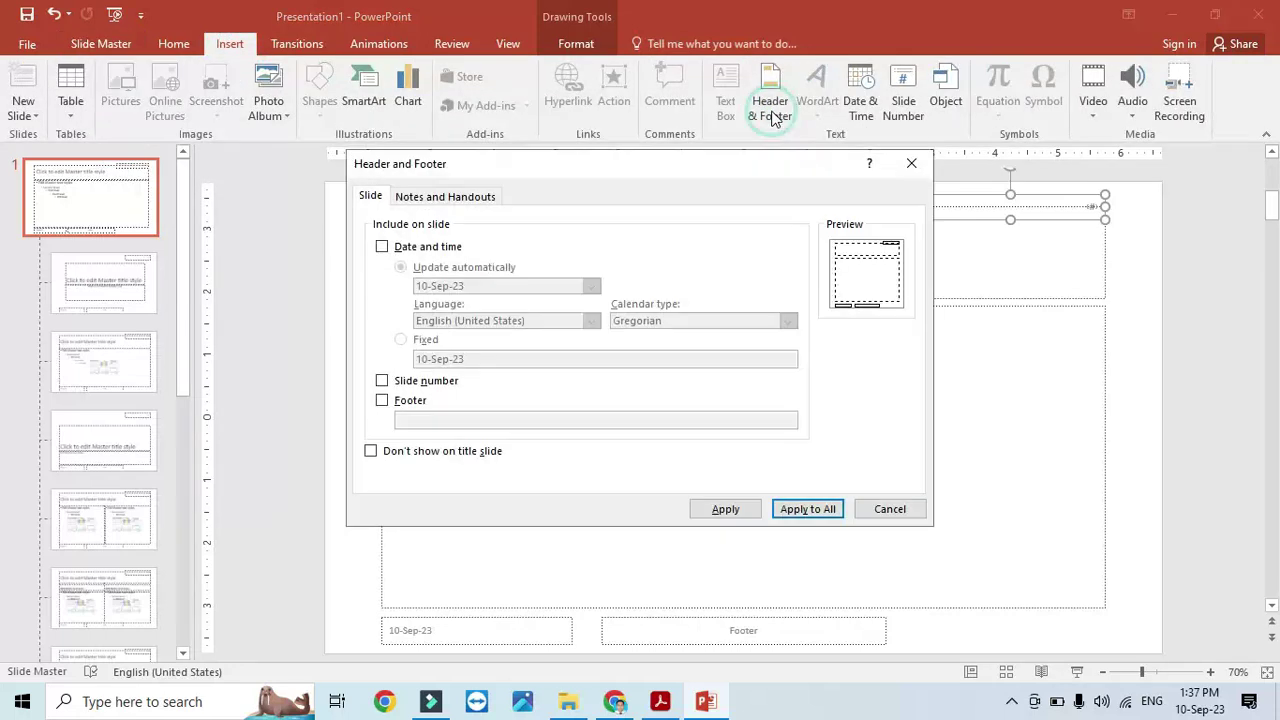
click(382, 381)
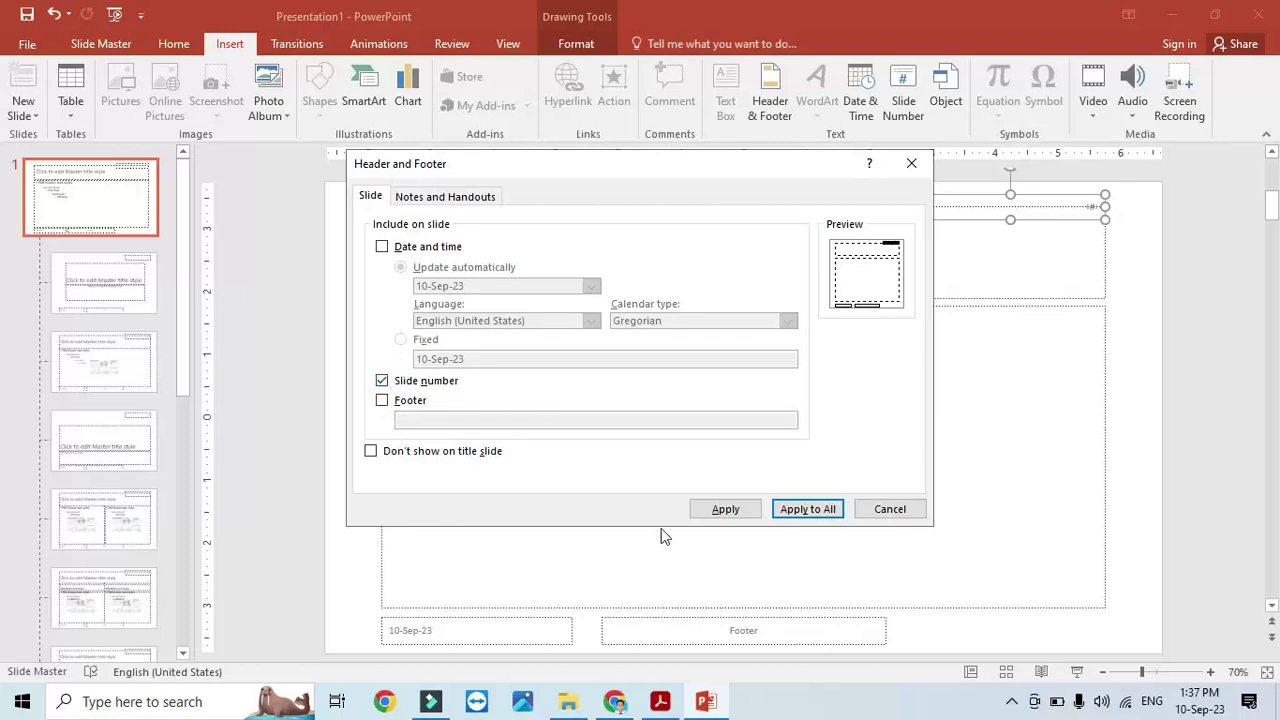
click(659, 701)
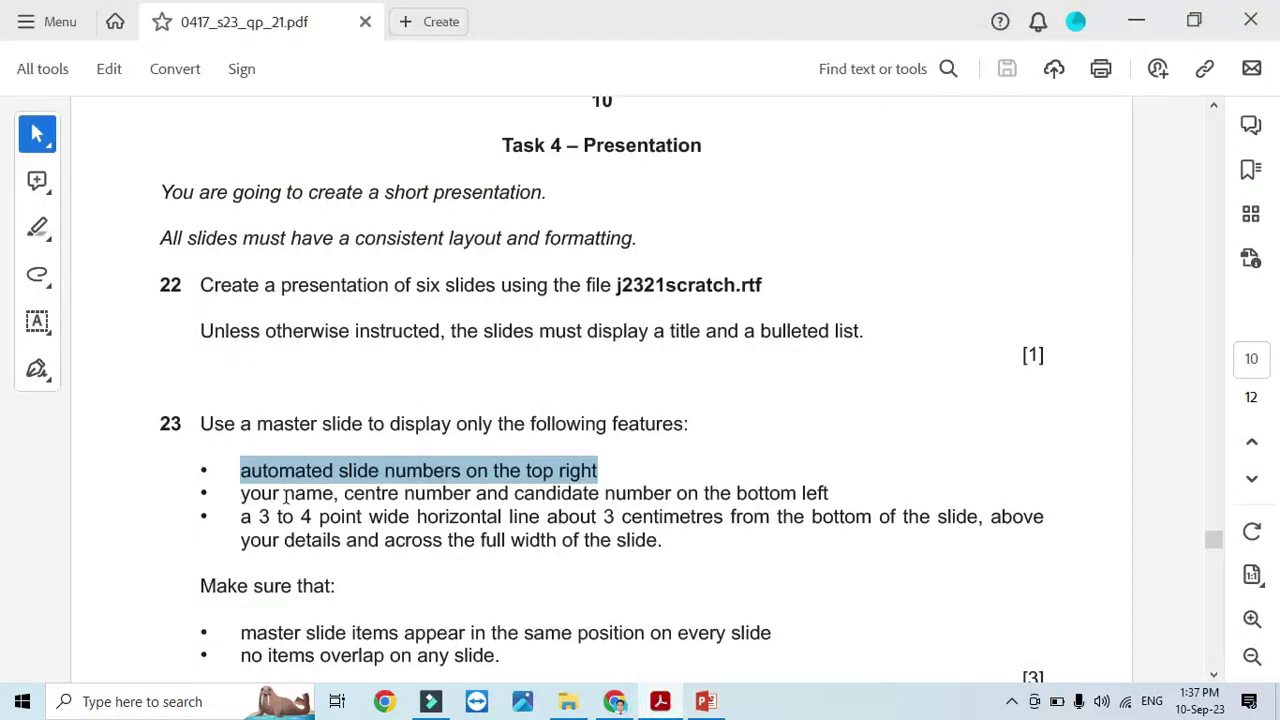
drag(240, 493, 828, 494)
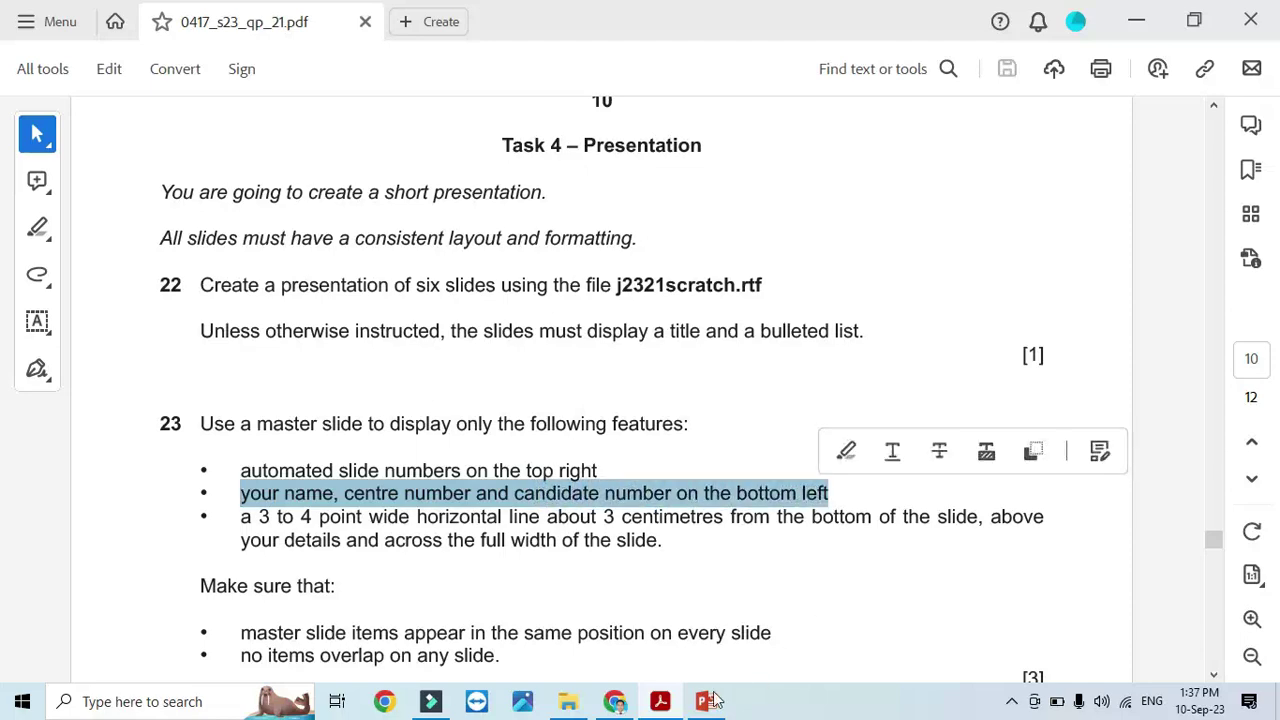
click(708, 701)
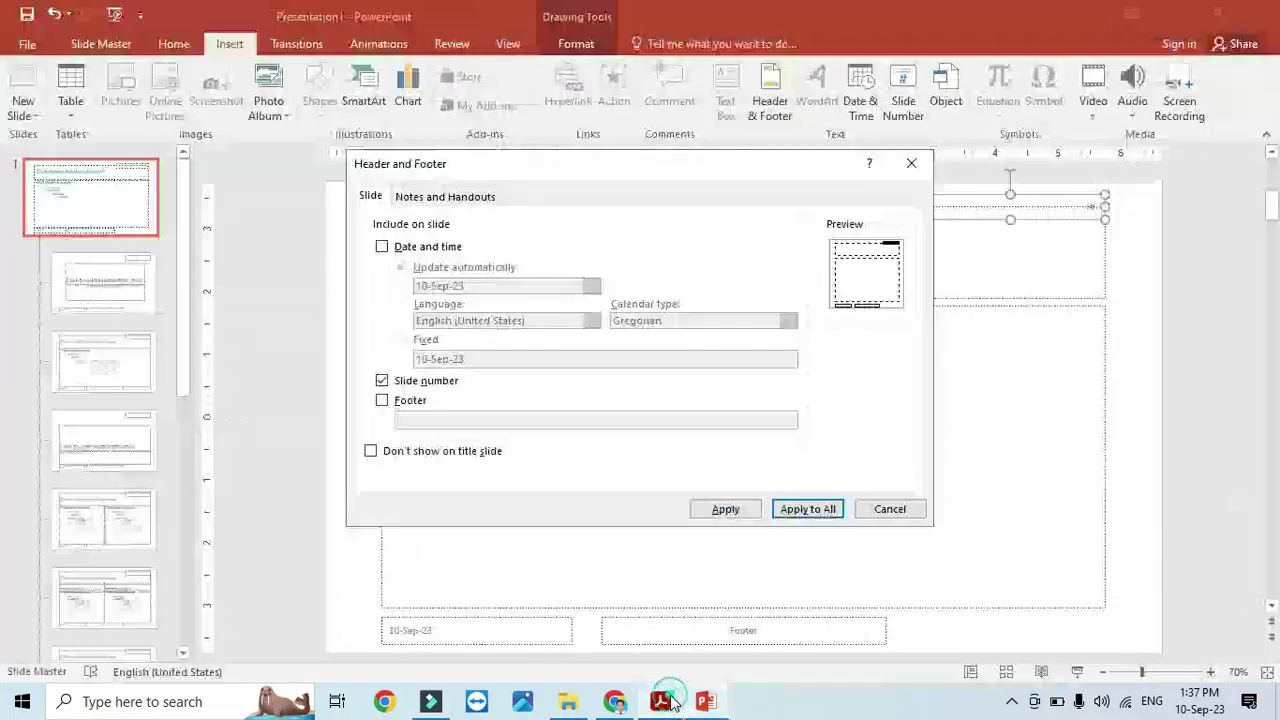
click(382, 403)
click(420, 420)
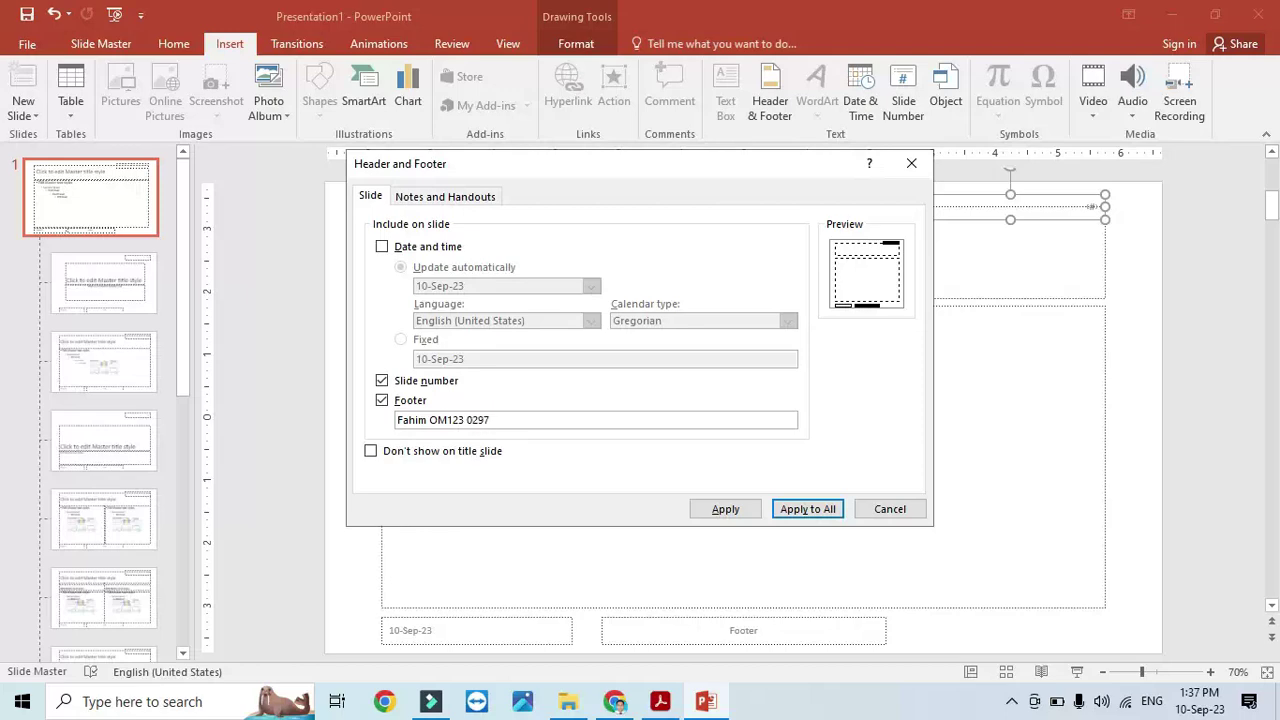
click(657, 706)
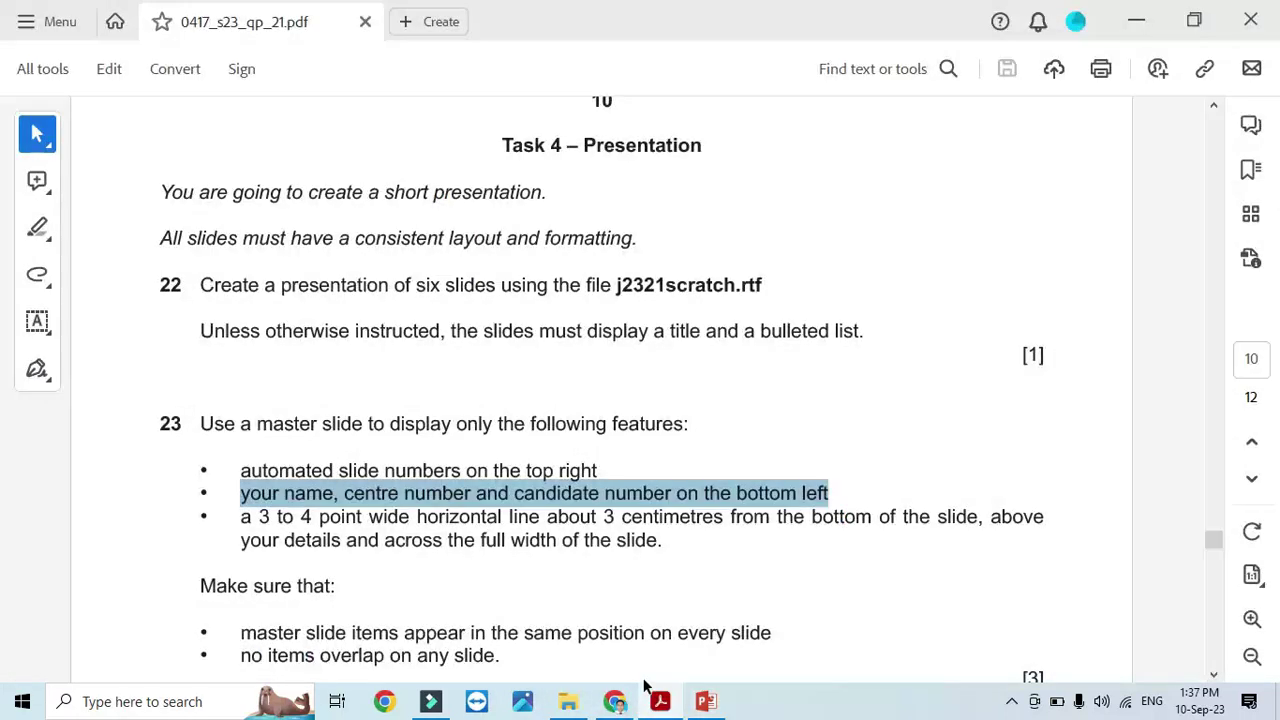
click(705, 702)
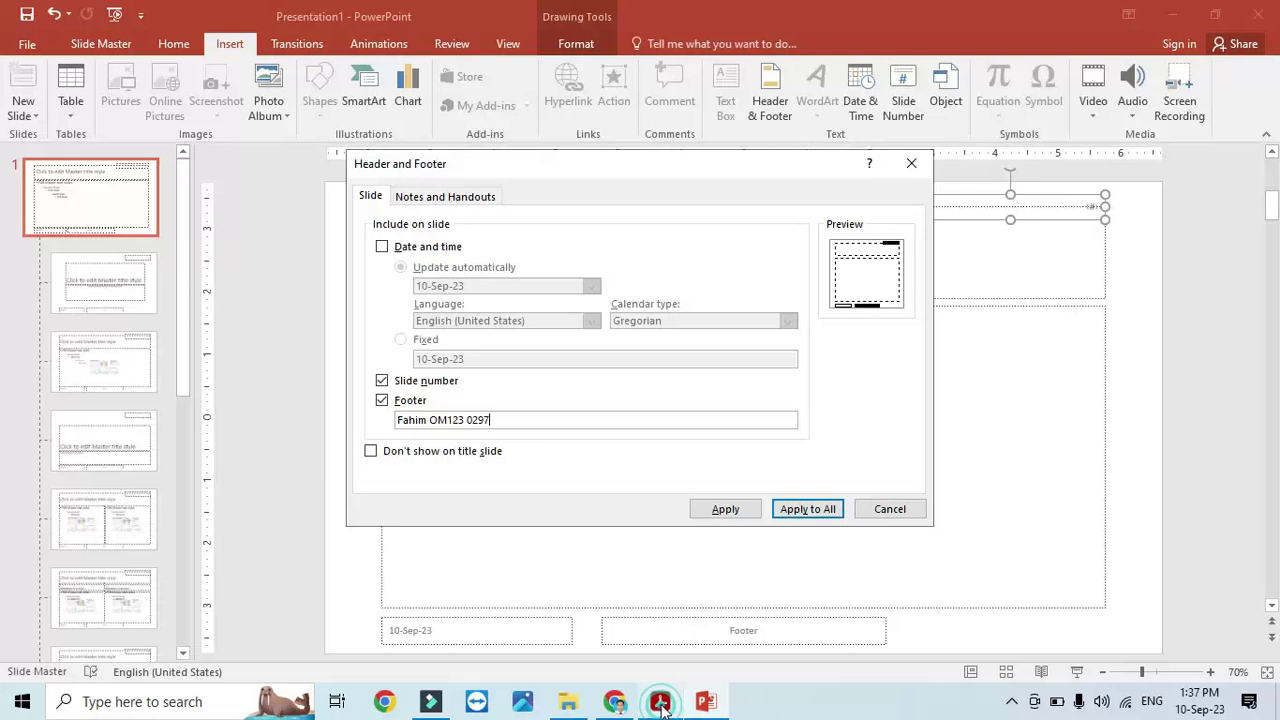
click(808, 509)
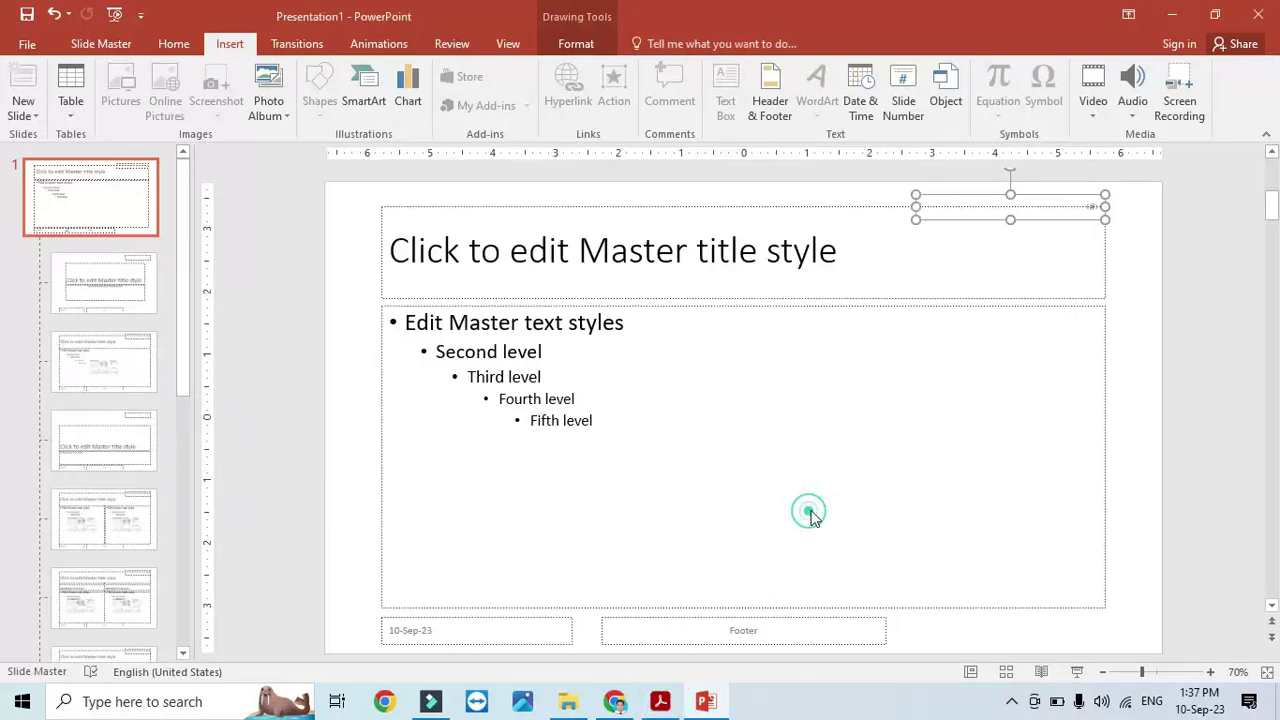
Delete the master's date placeholder and move the details footer to the bottom left
click(815, 625)
click(662, 703)
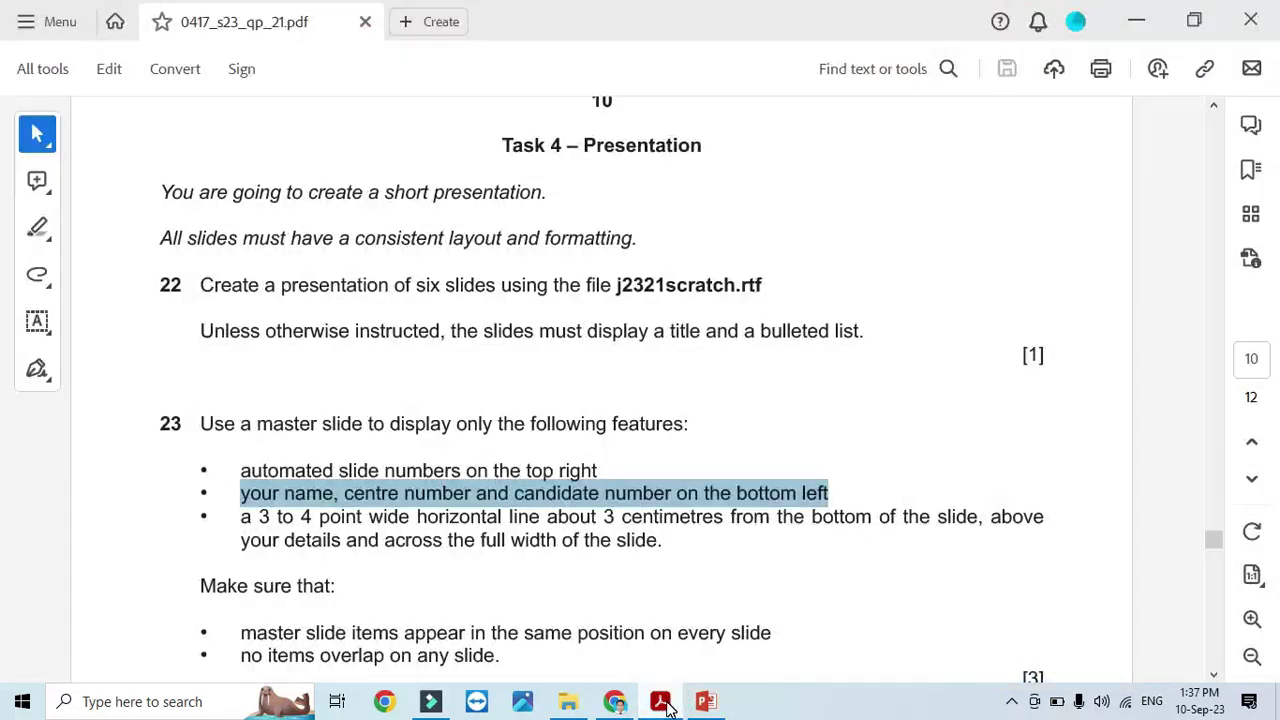
click(664, 703)
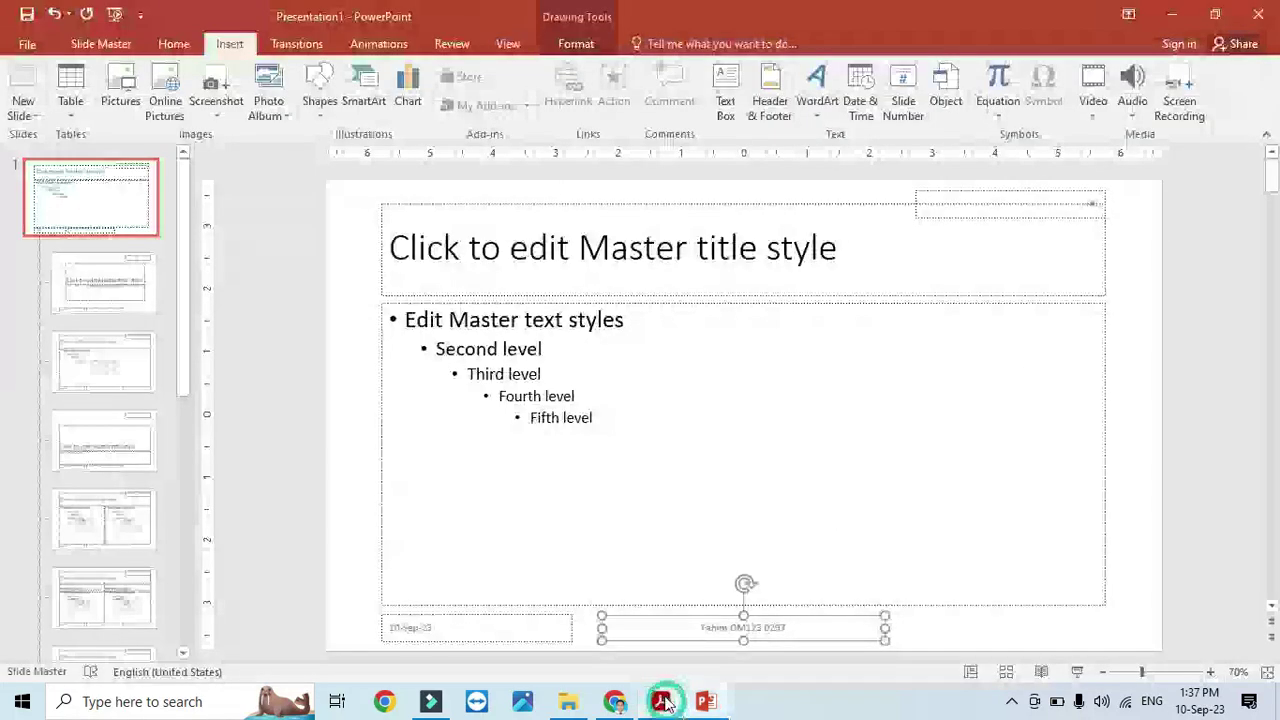
click(569, 626)
key(Delete)
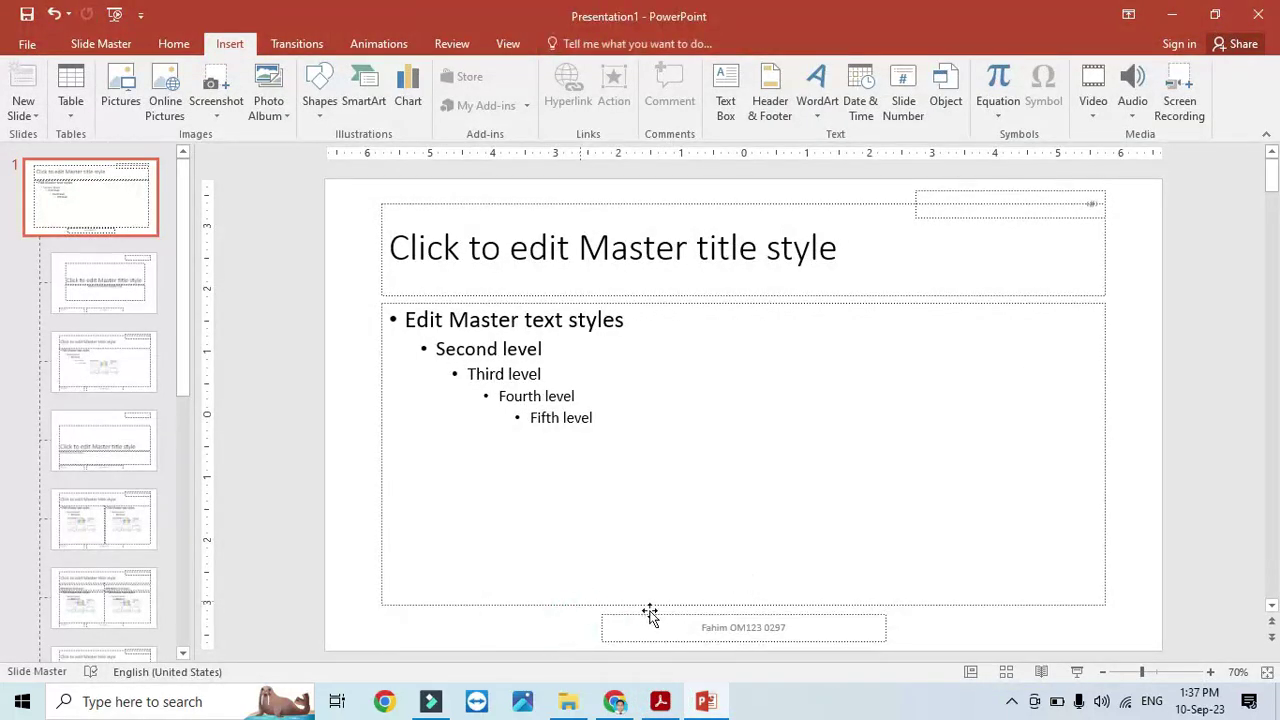
click(657, 614)
drag(657, 614, 444, 617)
Highlight question 23's requirement for a 3 to 4 point horizontal line in the task sheet
click(660, 705)
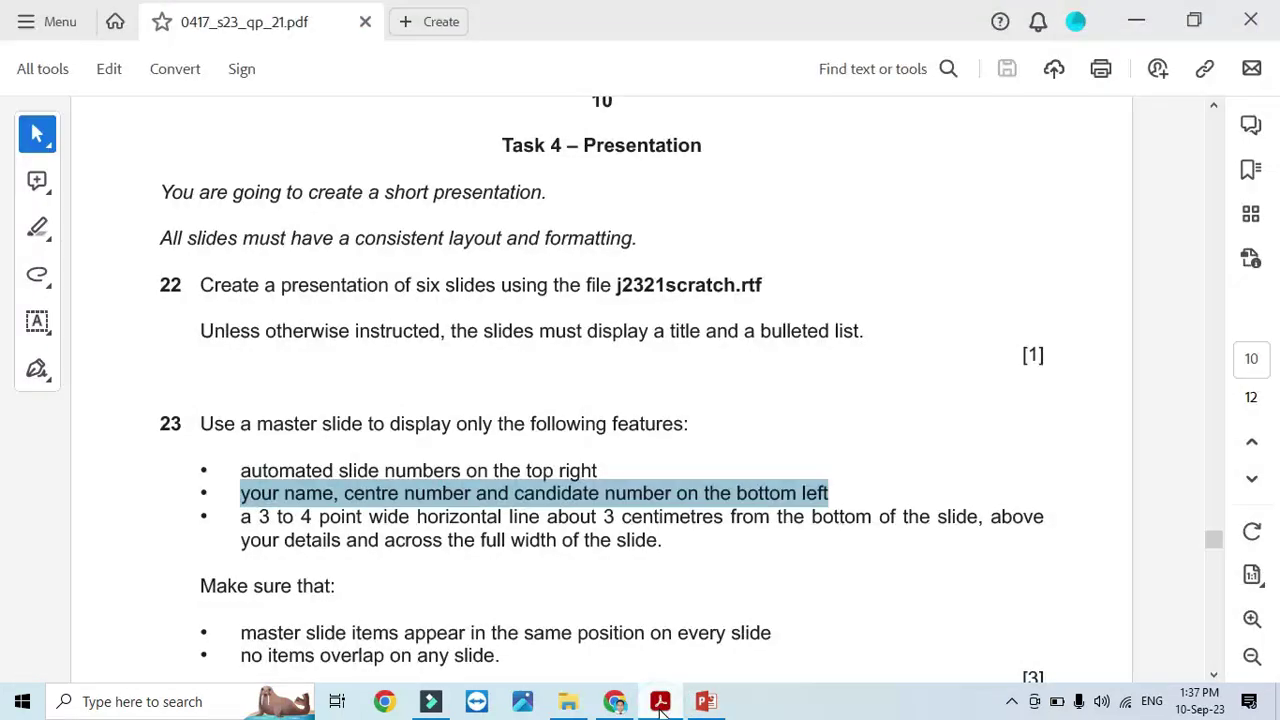
drag(242, 516, 958, 530)
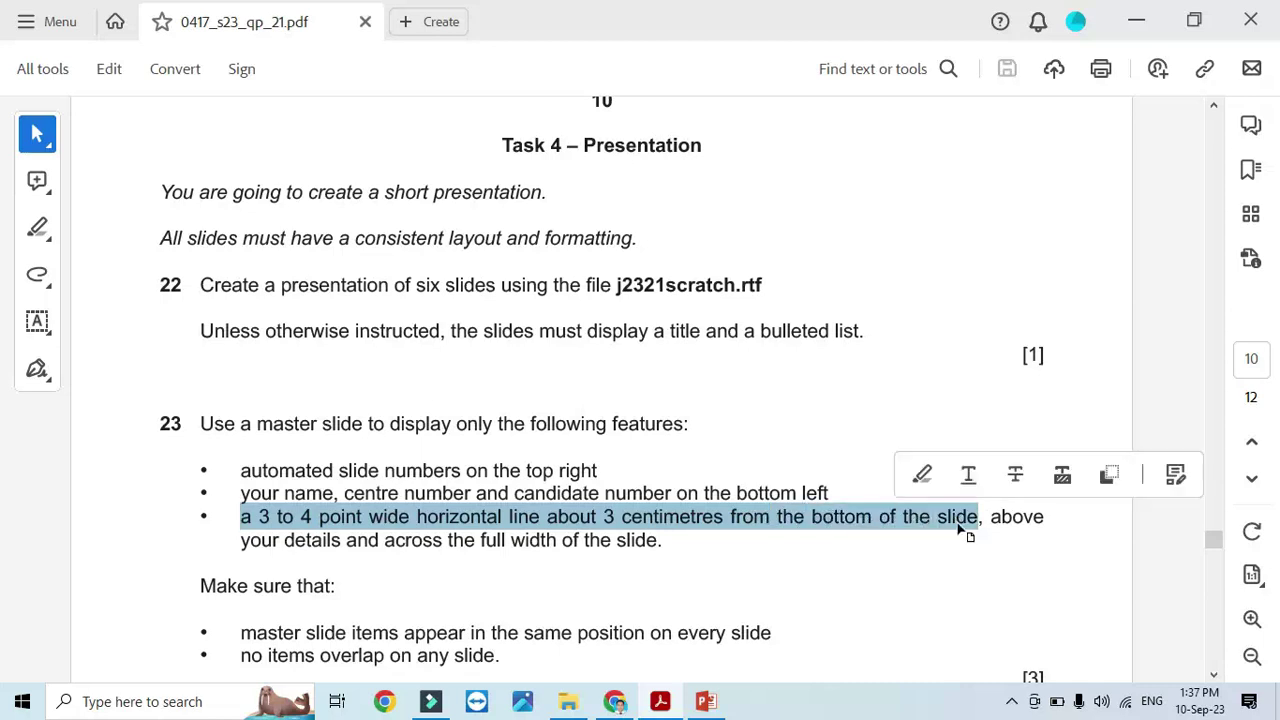
drag(242, 540, 652, 545)
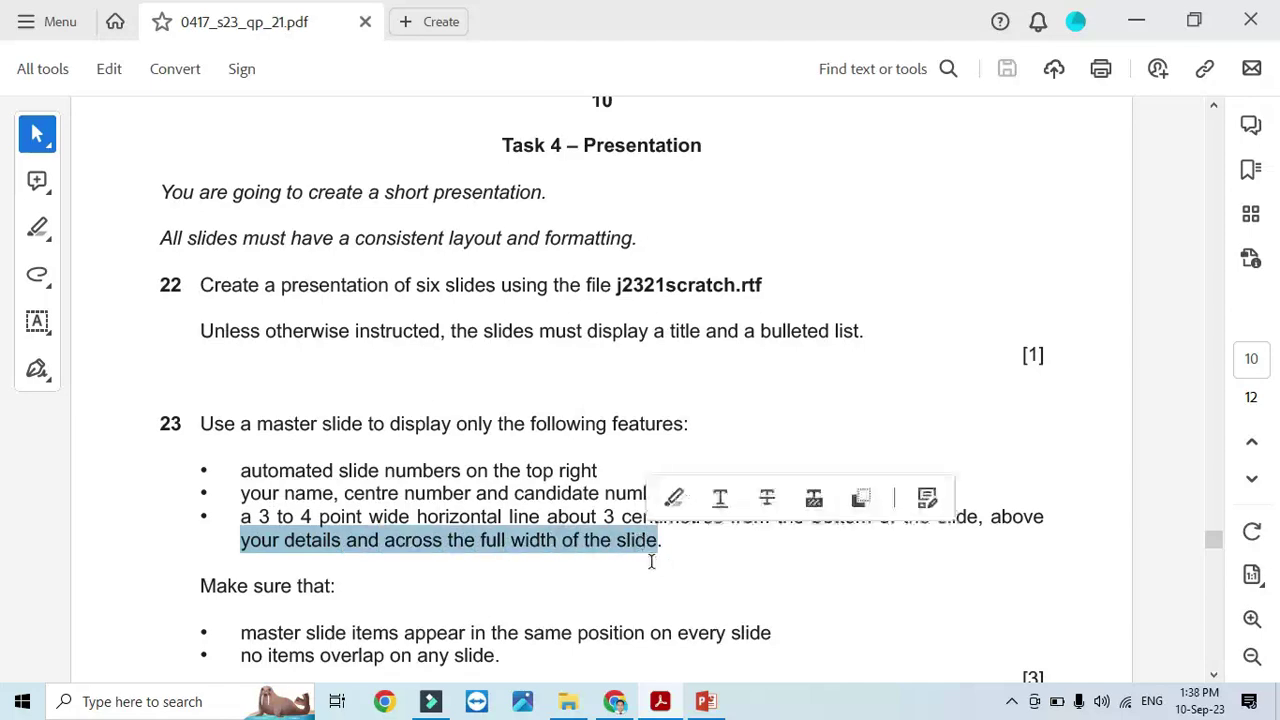
click(662, 704)
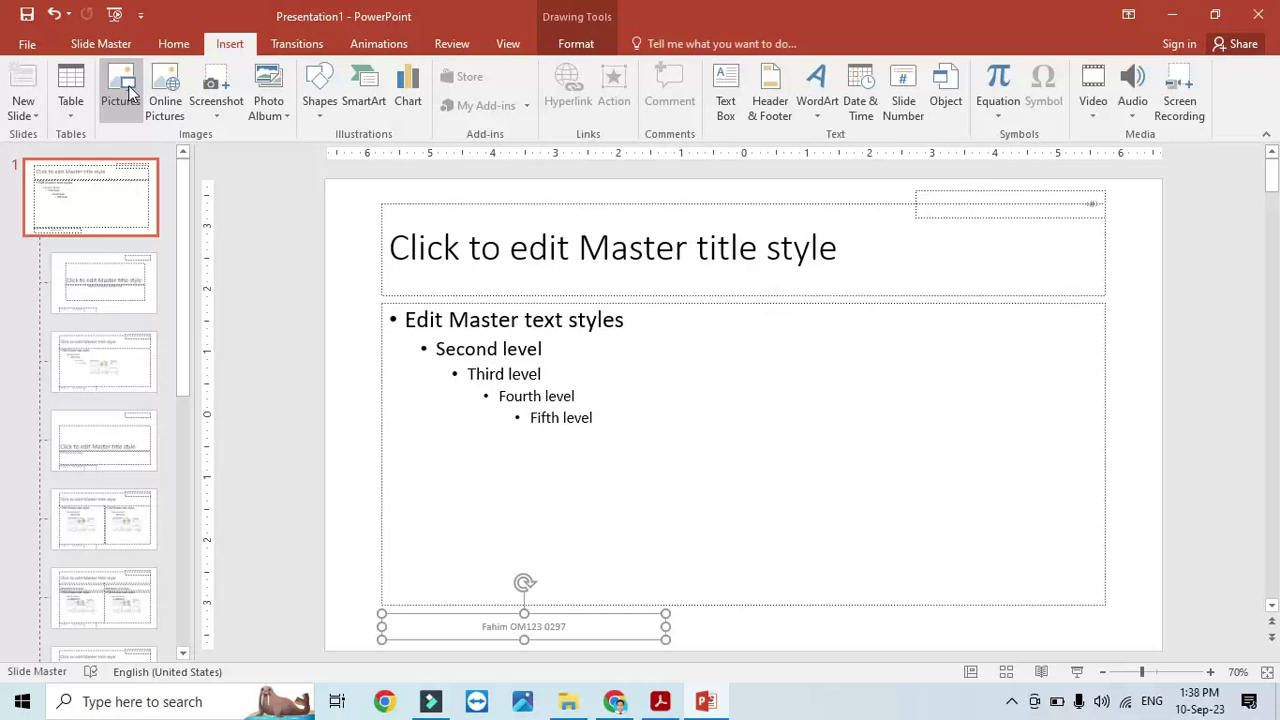
Draw a full-width horizontal line just above the master footer and give it a heavier weight
click(316, 121)
click(334, 158)
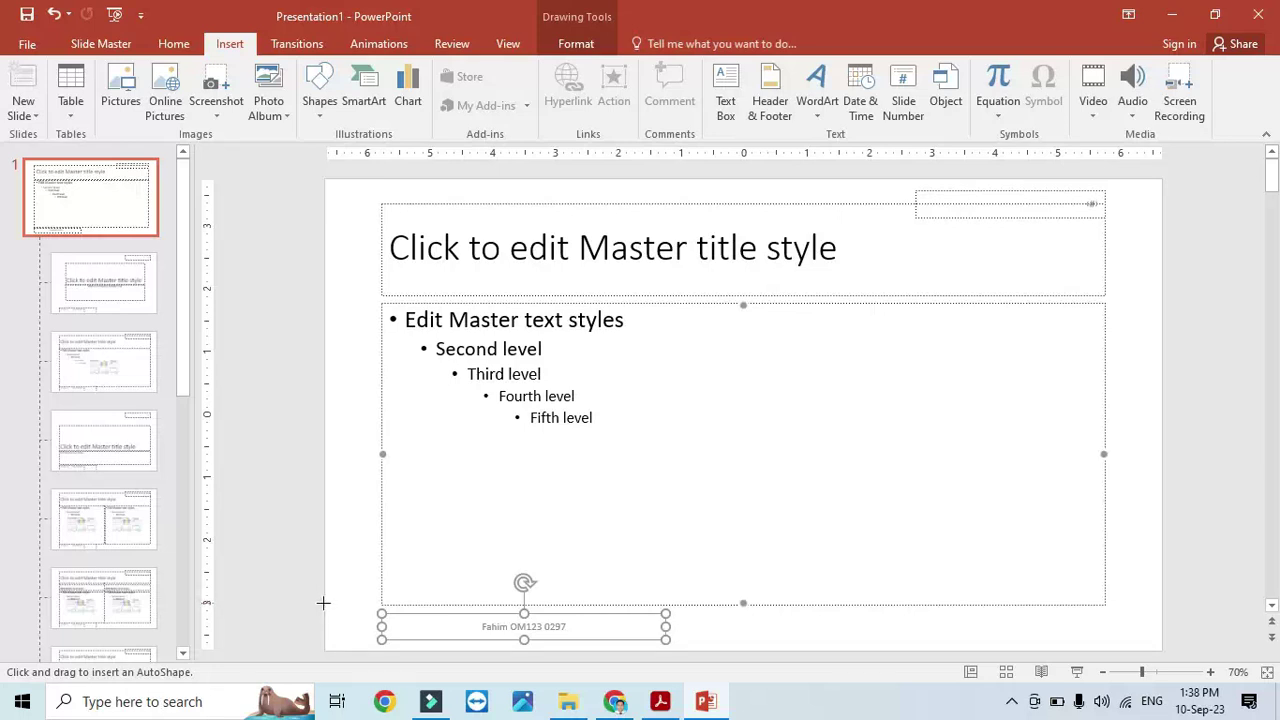
drag(323, 602, 1162, 604)
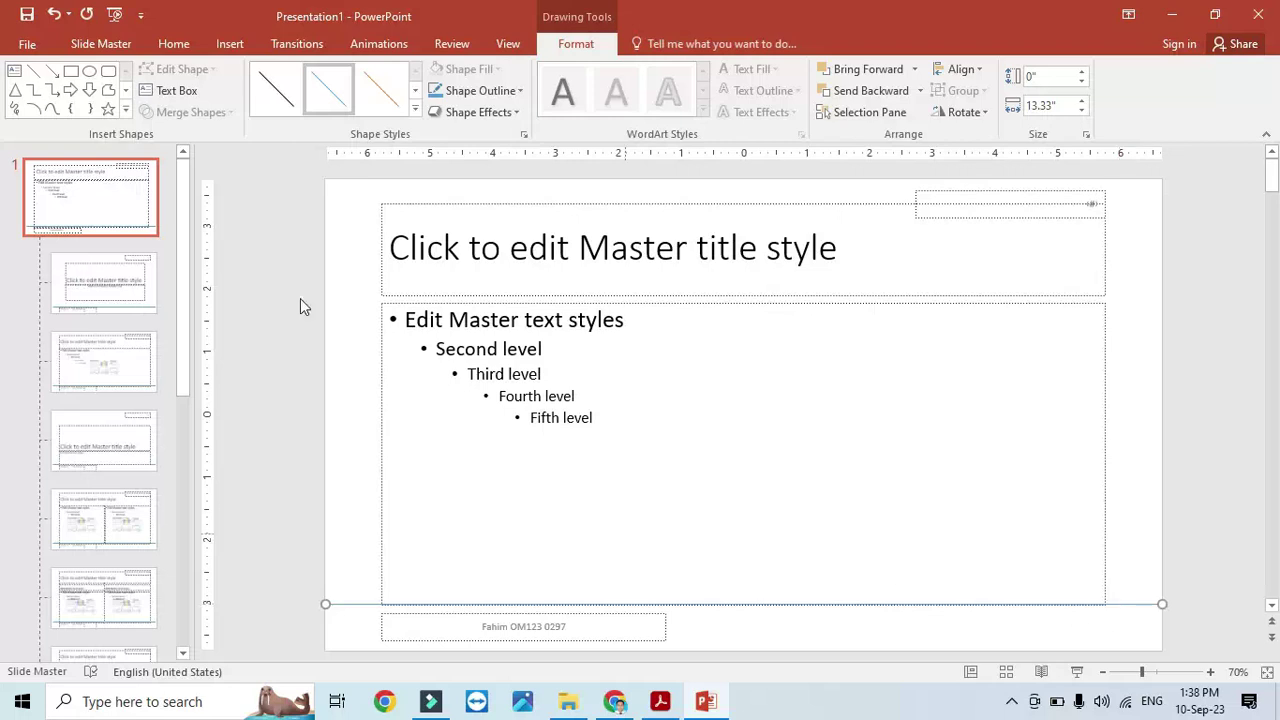
click(524, 94)
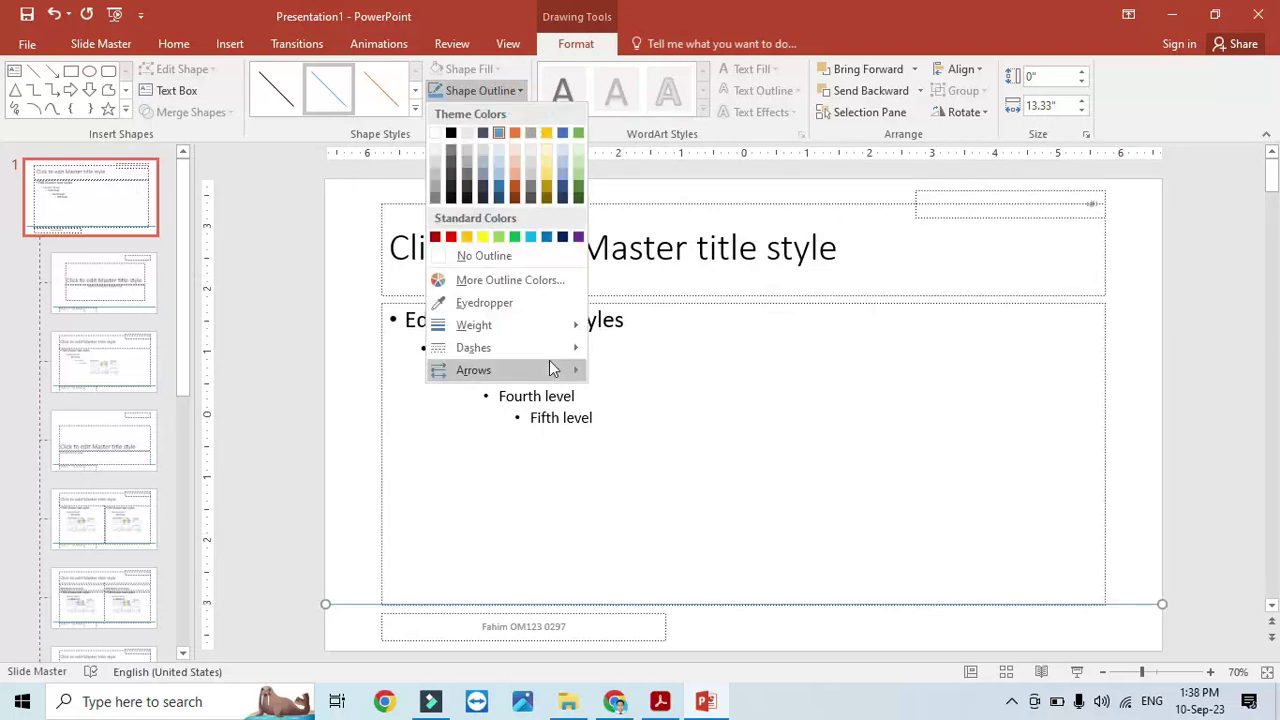
mouse_move(561, 340)
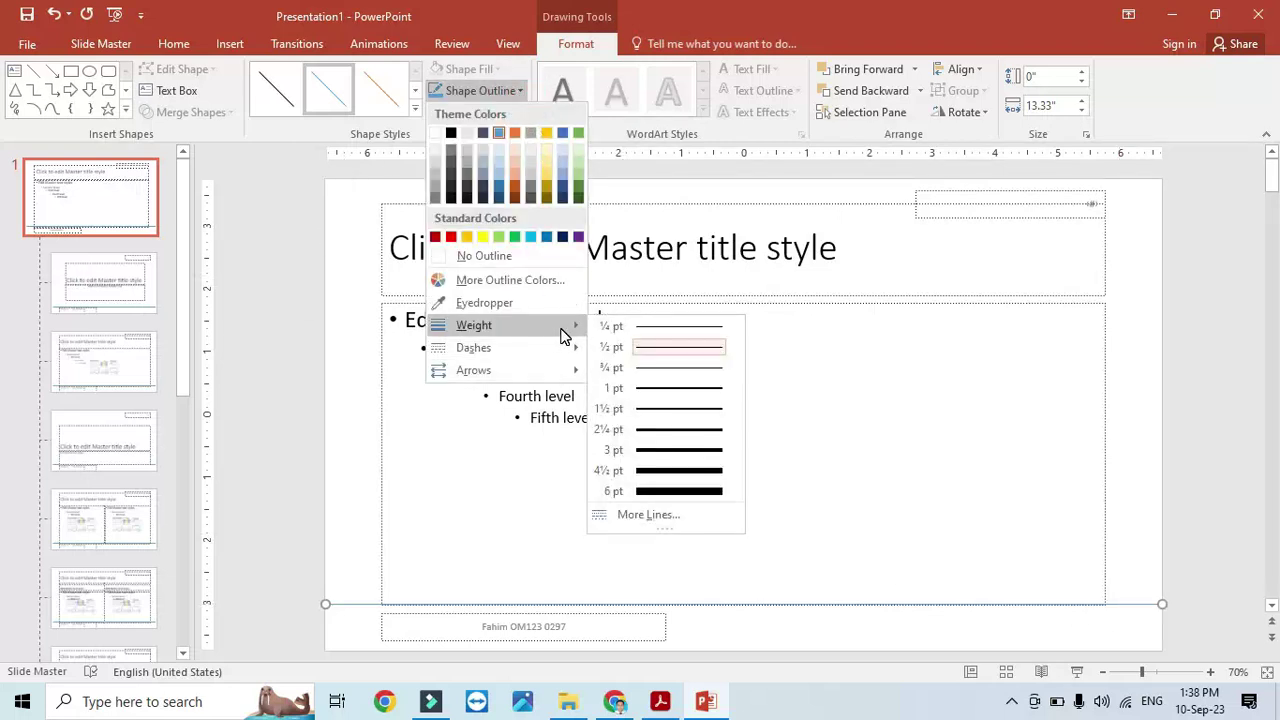
click(670, 440)
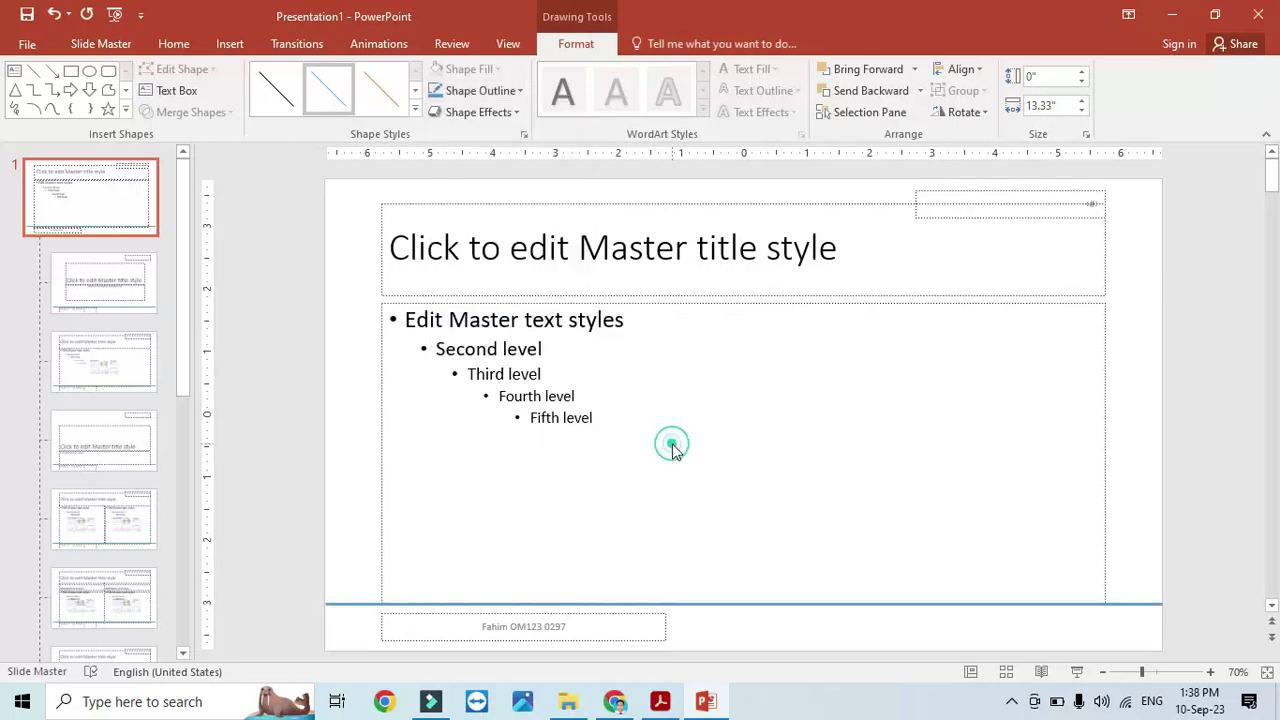
Change the master line's outline colour to black
click(660, 703)
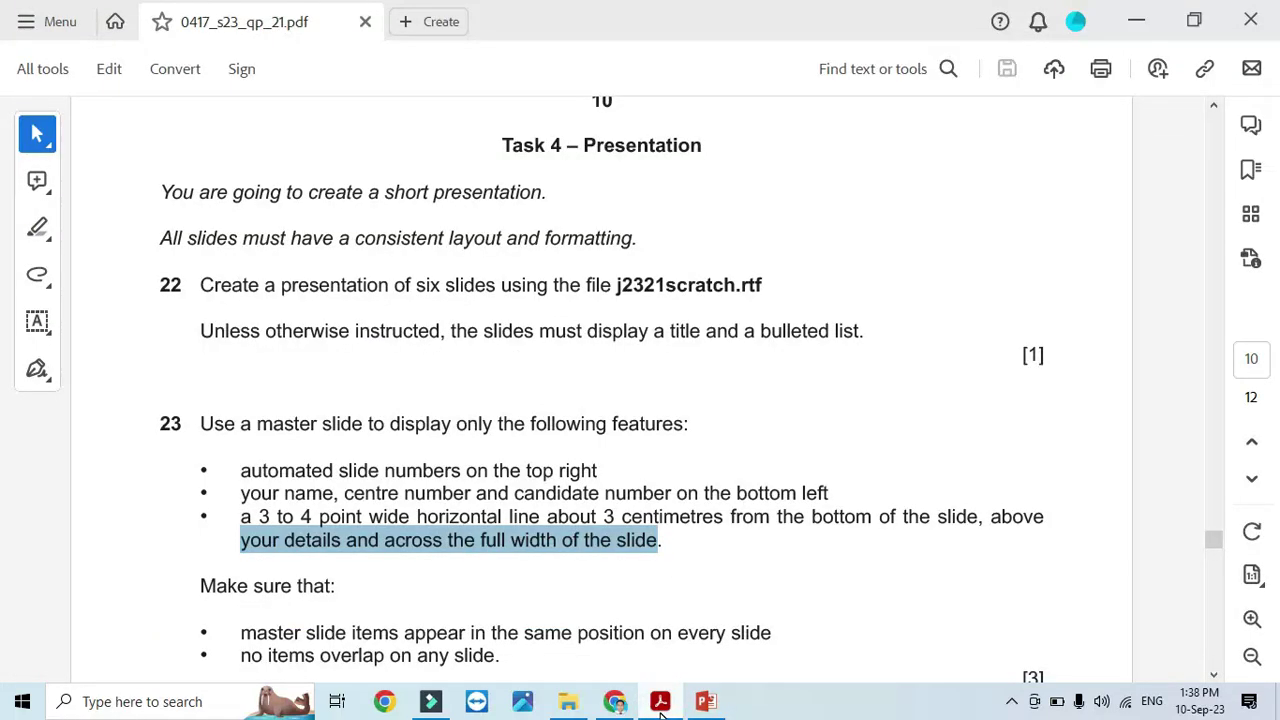
click(660, 703)
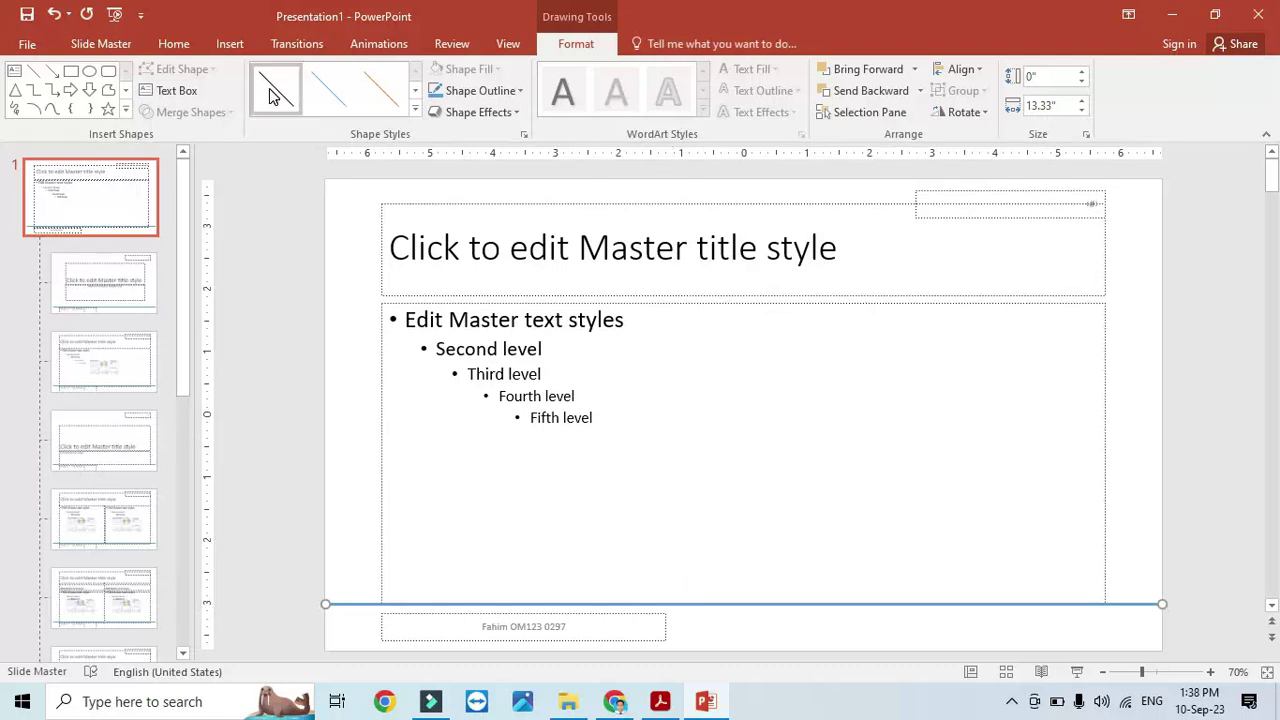
click(519, 92)
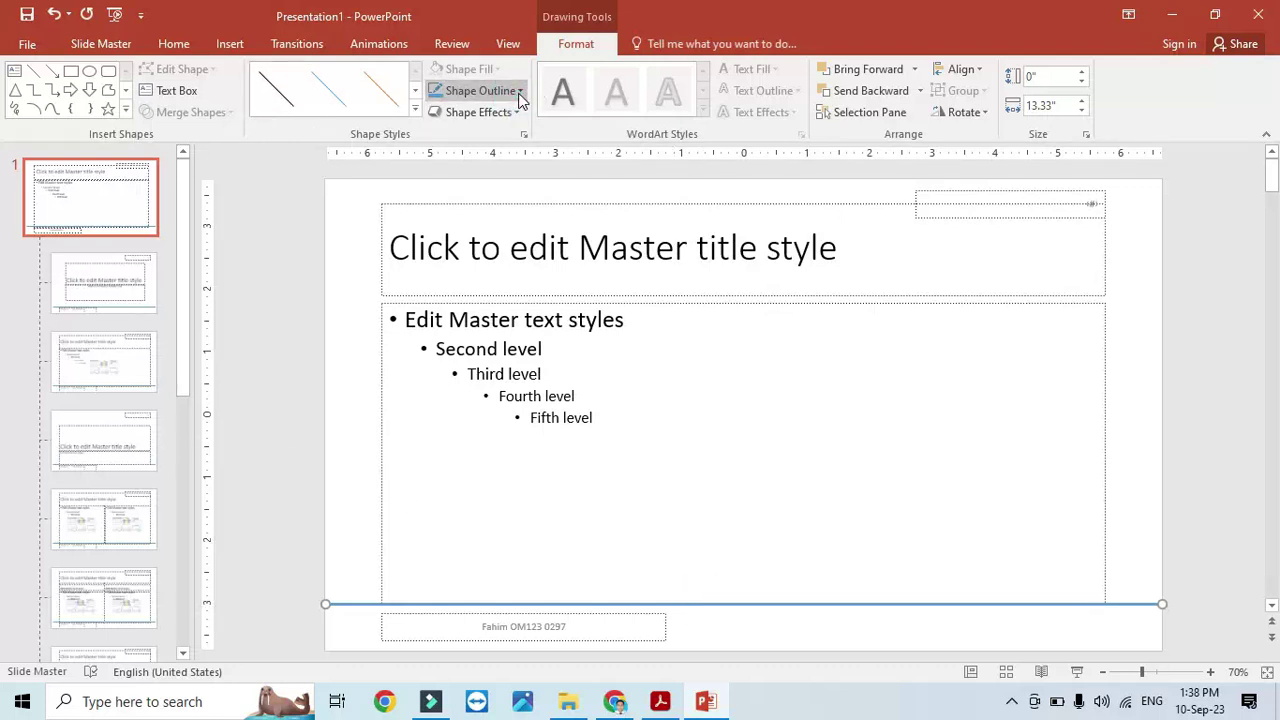
click(517, 94)
click(519, 92)
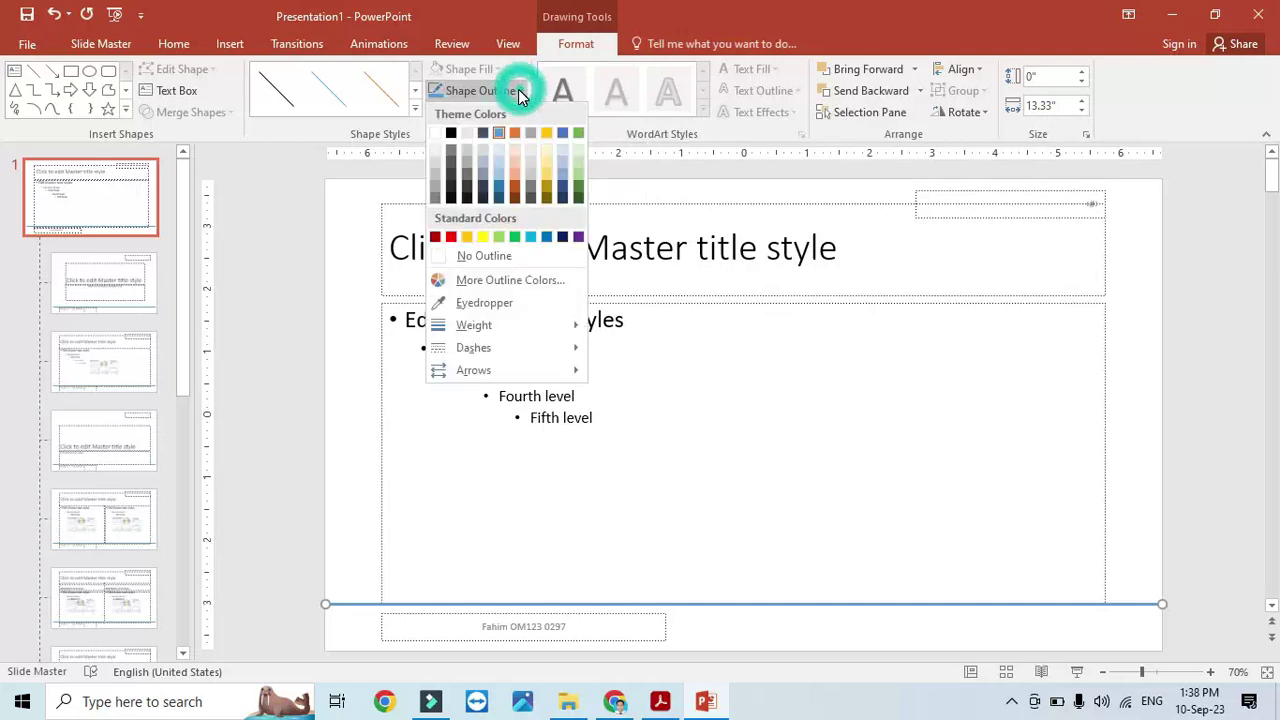
click(452, 132)
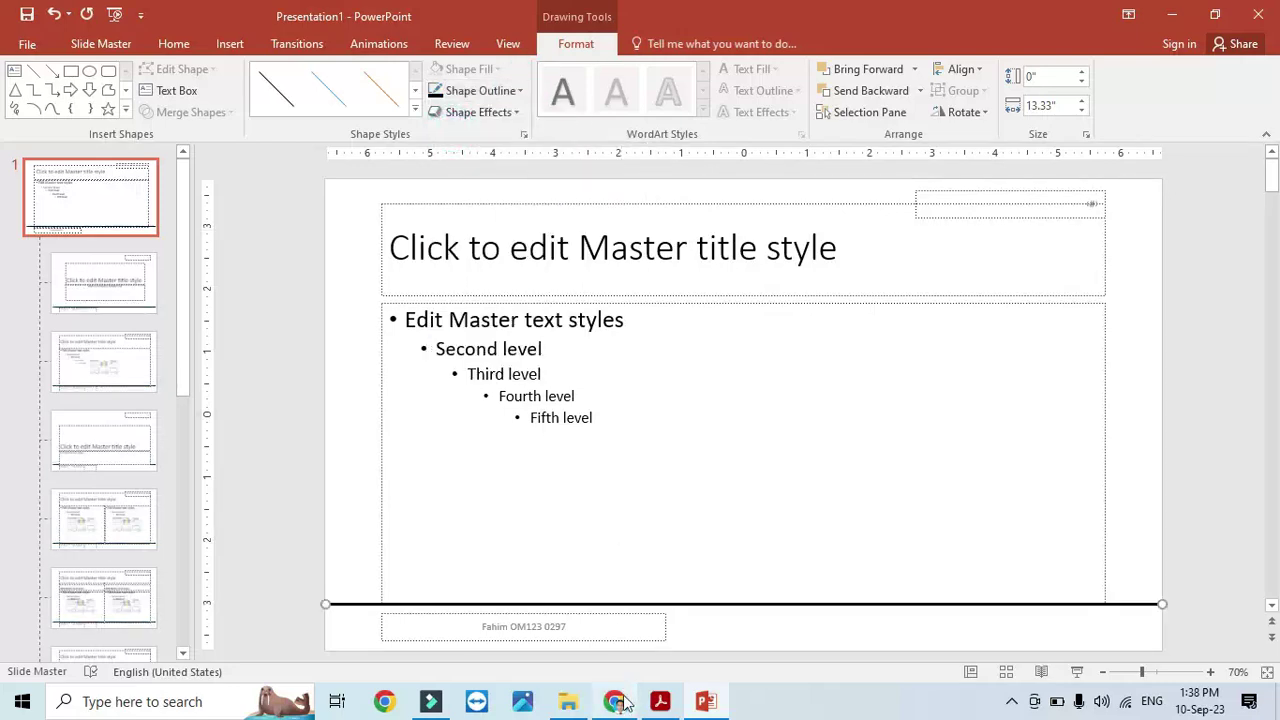
Highlight the same-position requirement in the task sheet
click(655, 701)
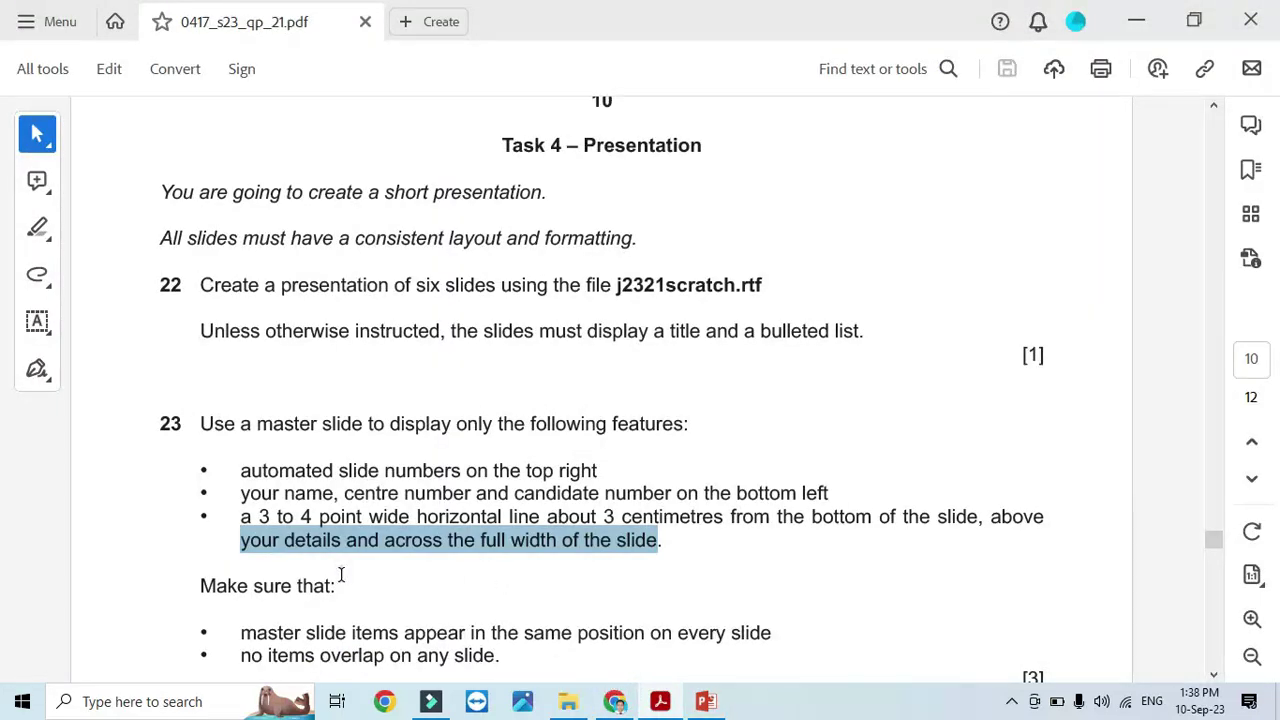
scroll(340, 575, down, 2)
click(237, 453)
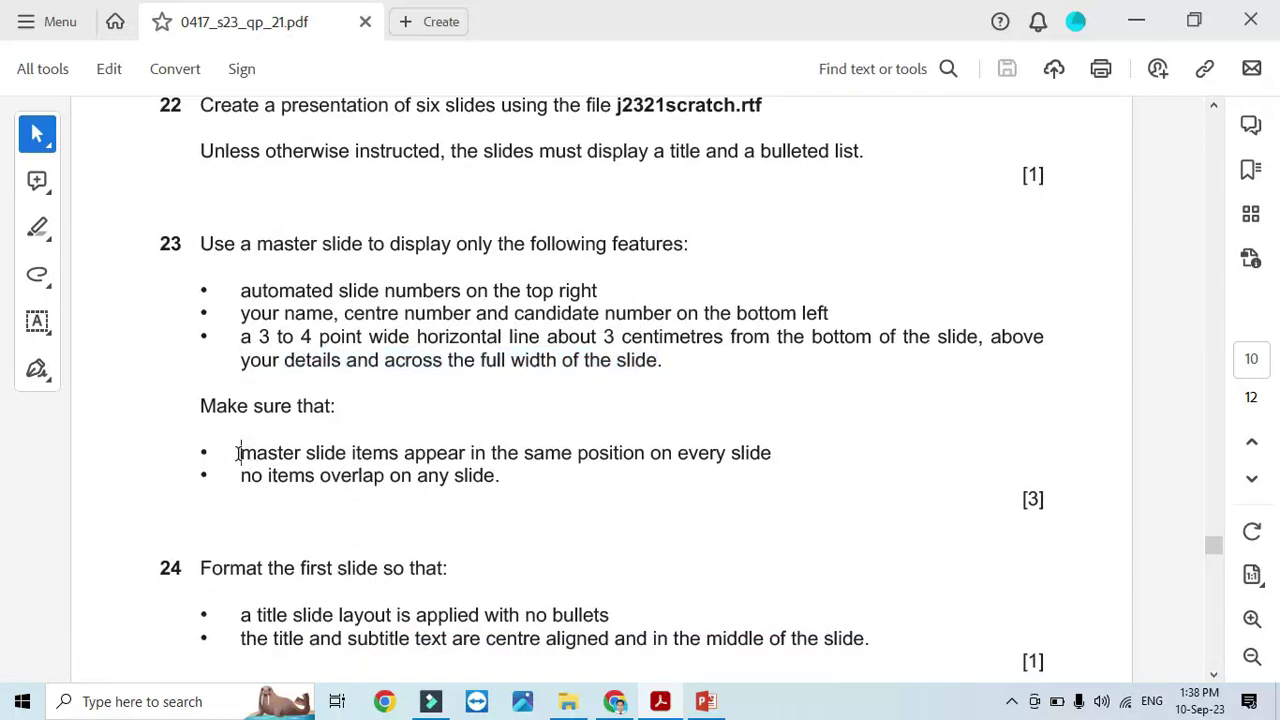
drag(237, 453, 766, 466)
click(706, 701)
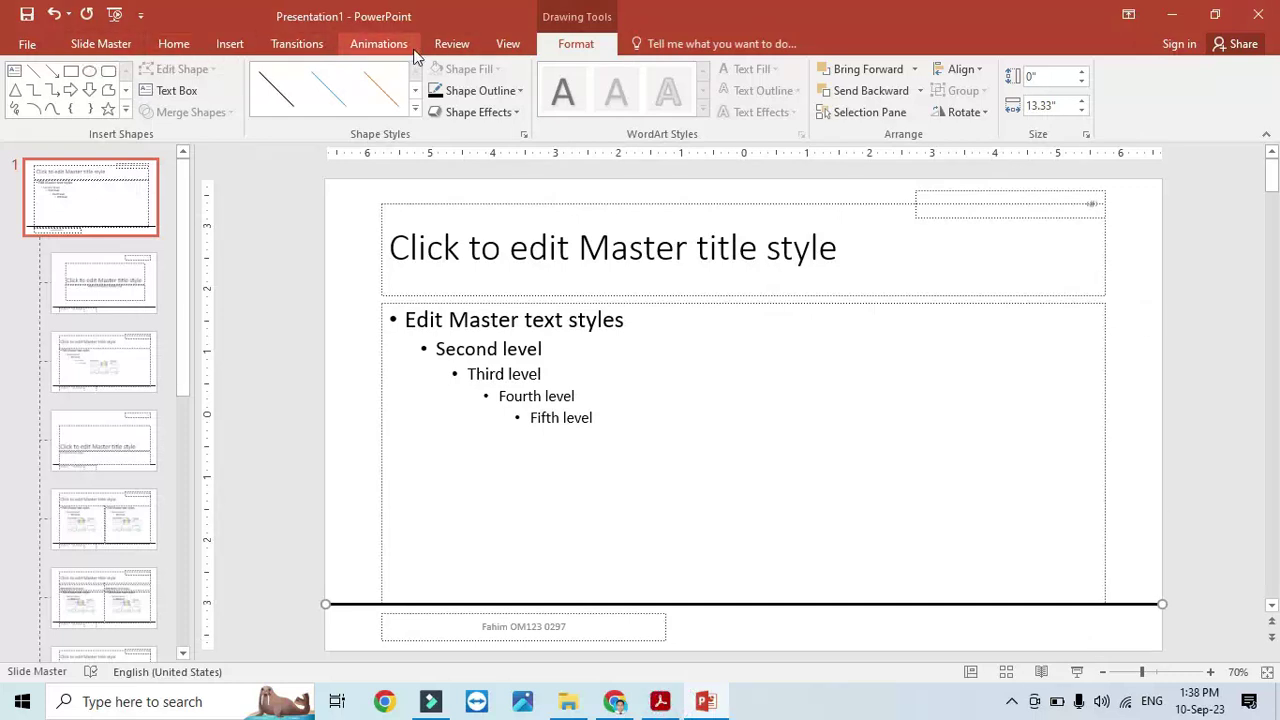
Close Slide Master view and review slides 2 to 5, Overview through Race Tactics
click(505, 44)
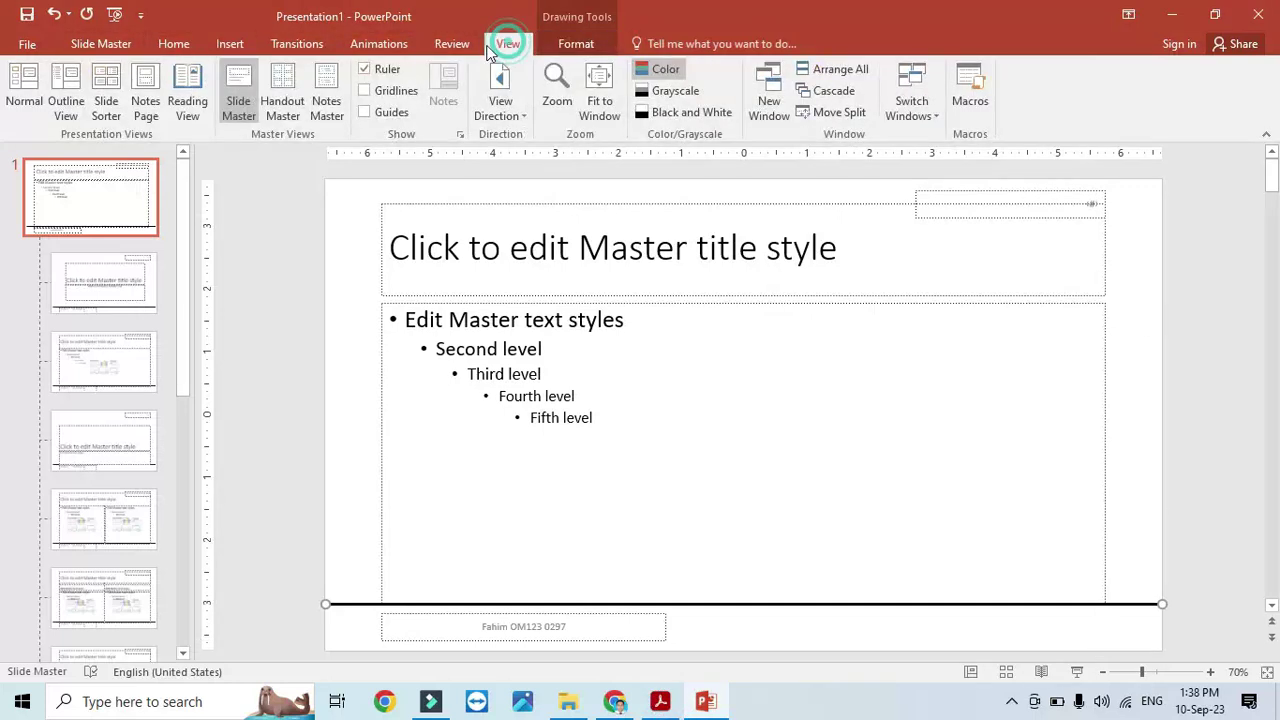
click(24, 95)
click(103, 292)
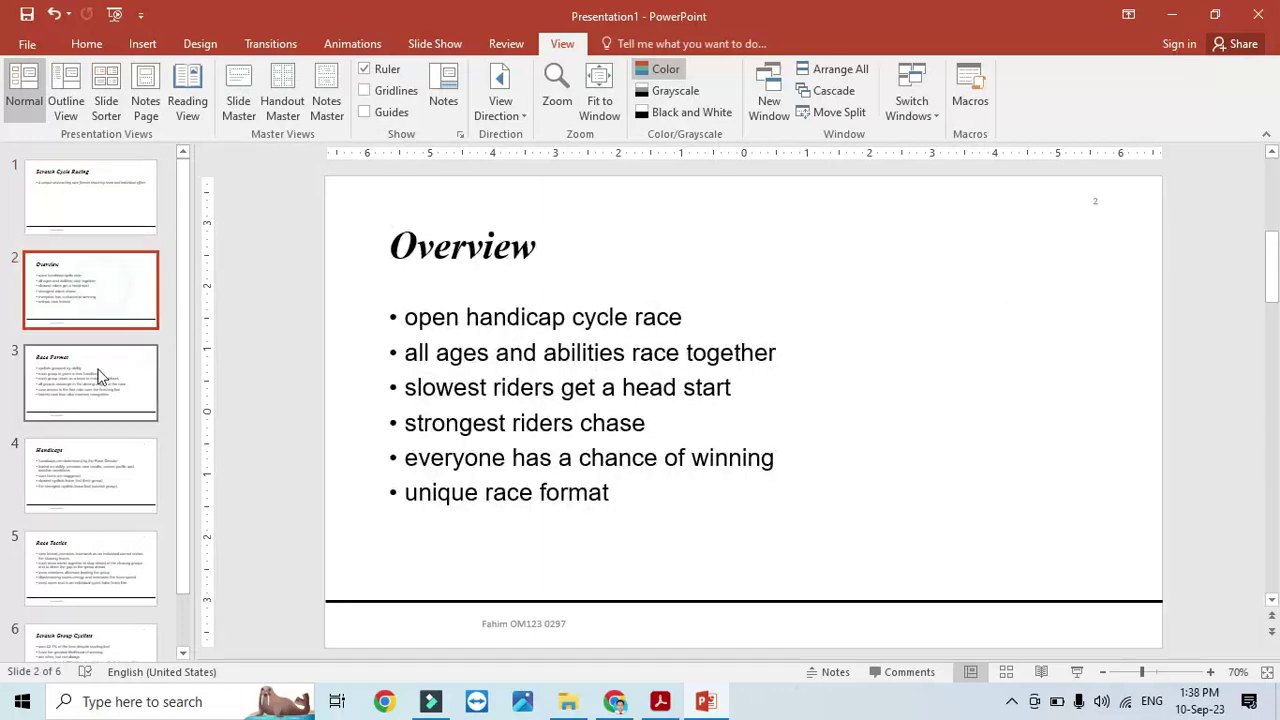
click(100, 374)
click(97, 457)
click(99, 551)
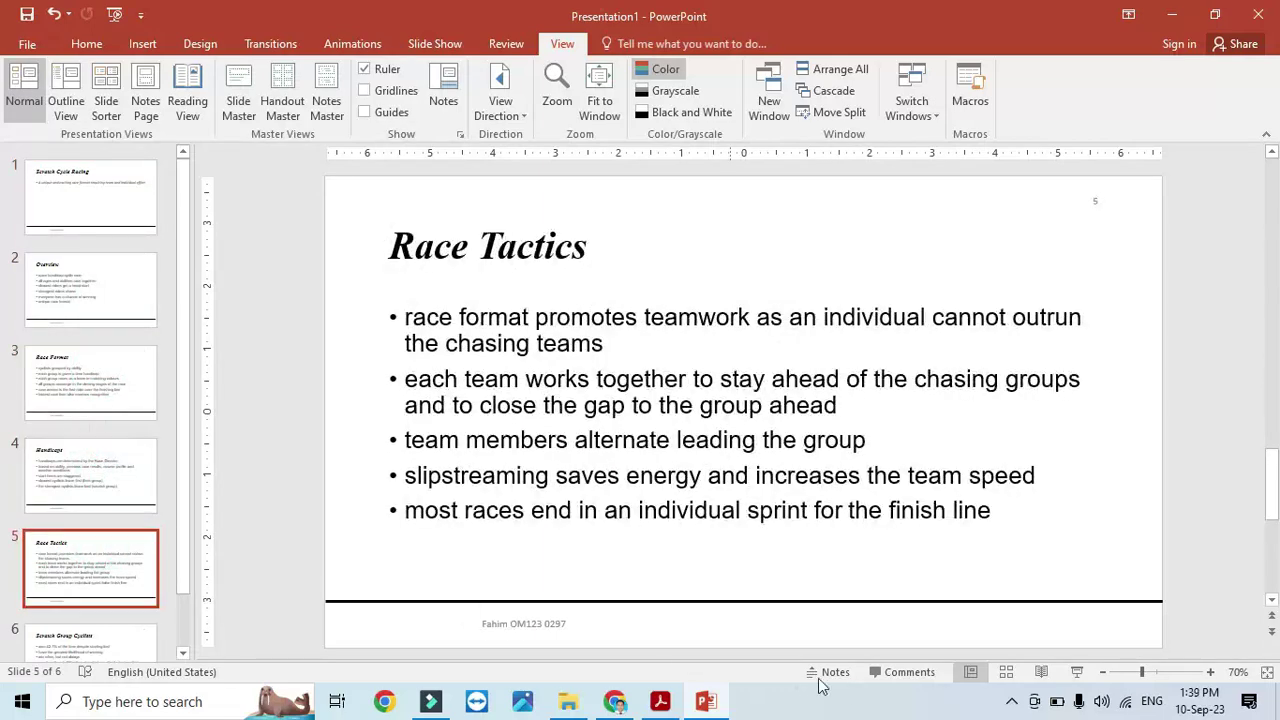
Mark question 24's title slide layout requirement, then select slide 1, Scratch Cycle Racing
click(660, 701)
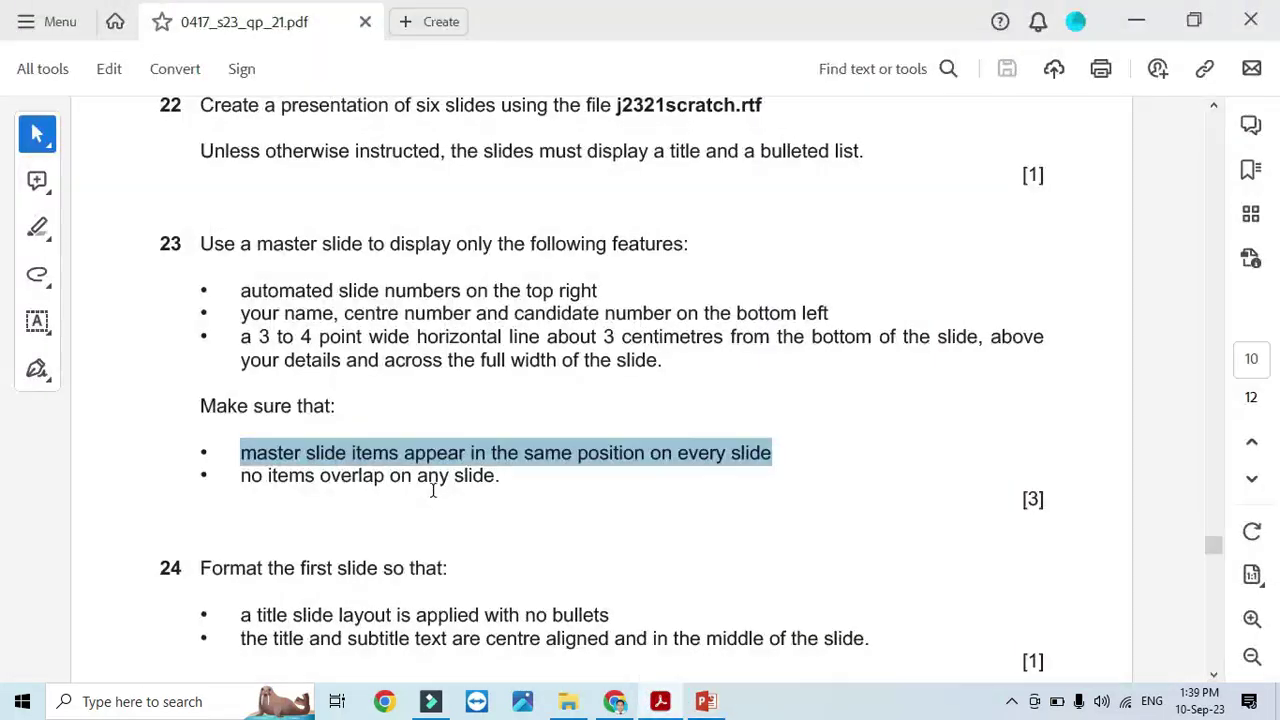
scroll(430, 490, down, 3)
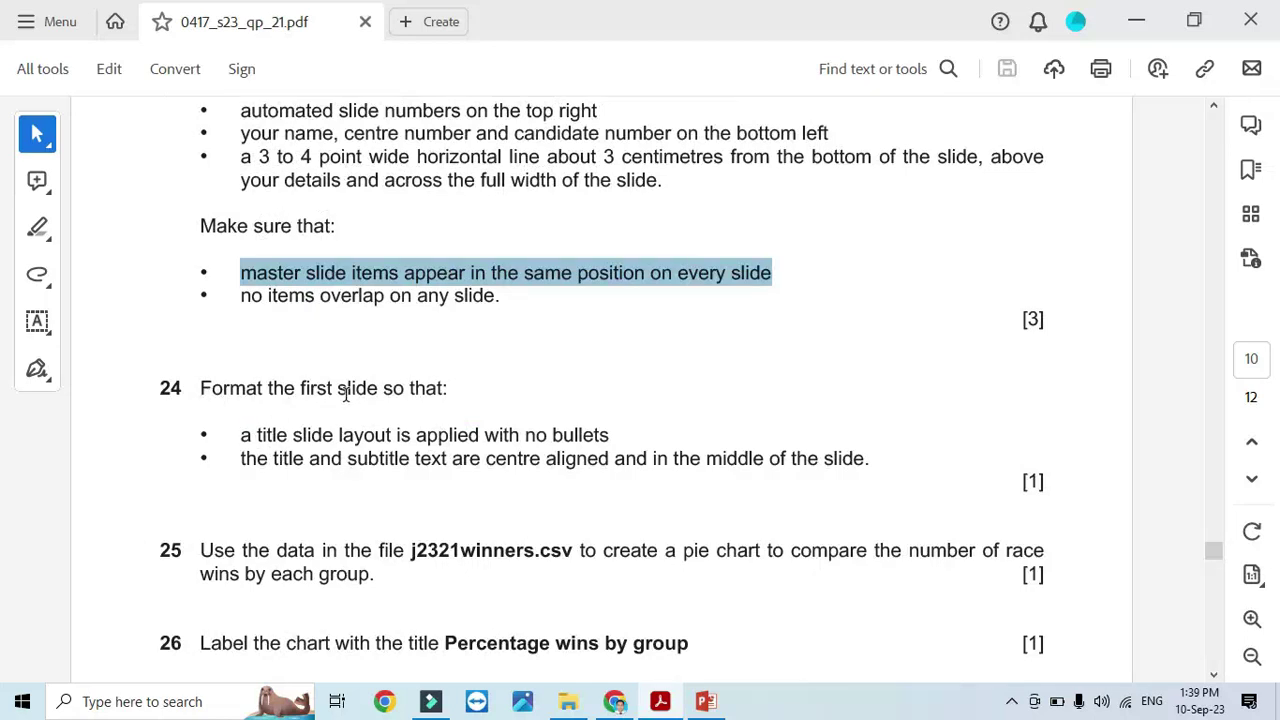
drag(238, 436, 616, 458)
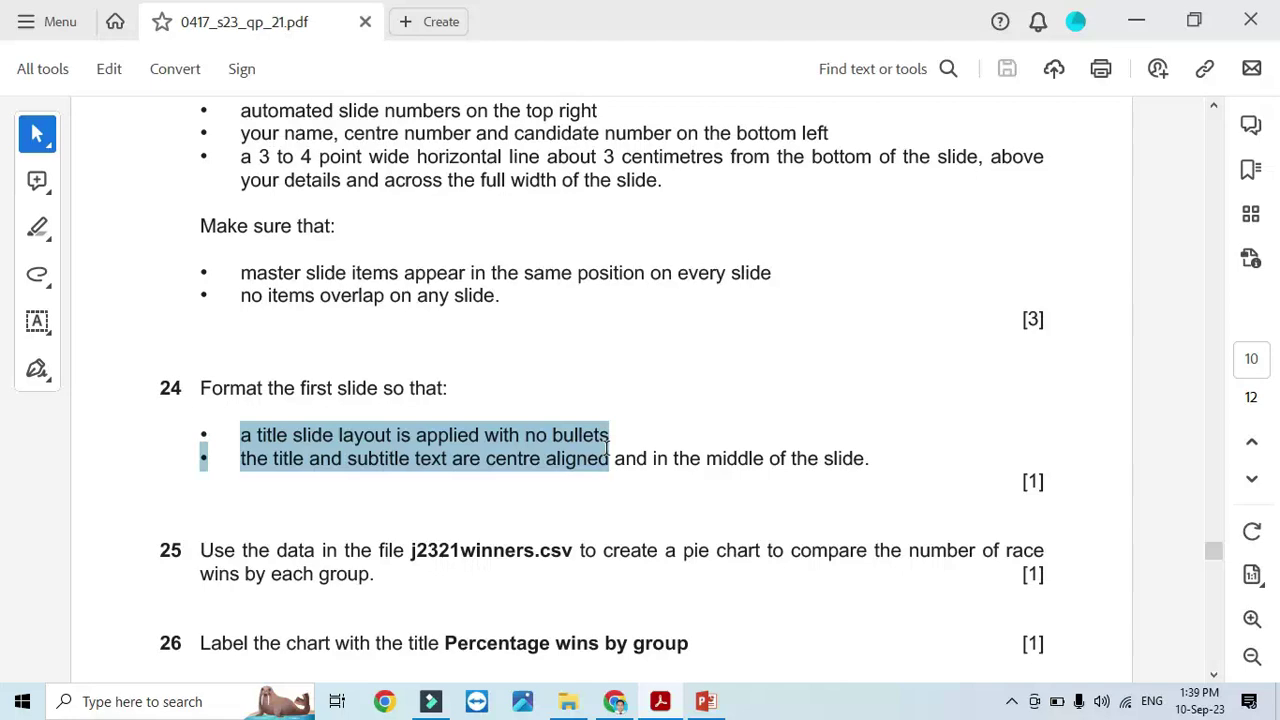
click(706, 701)
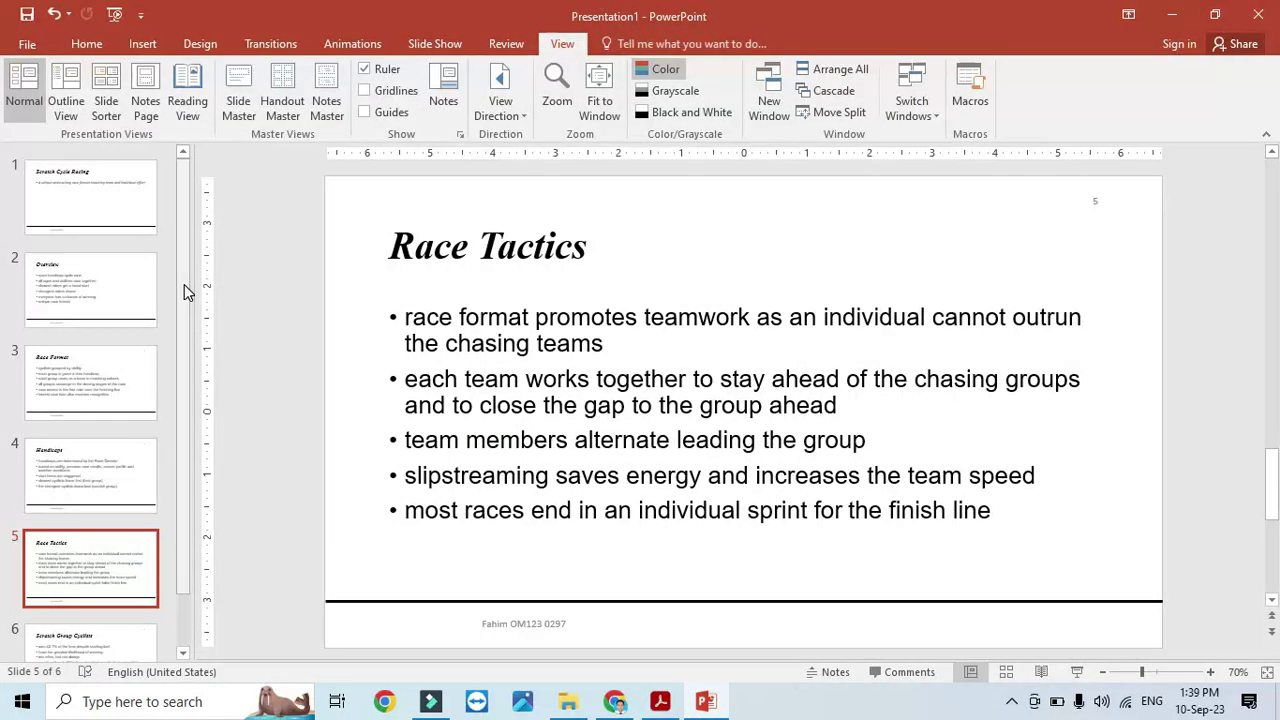
click(114, 186)
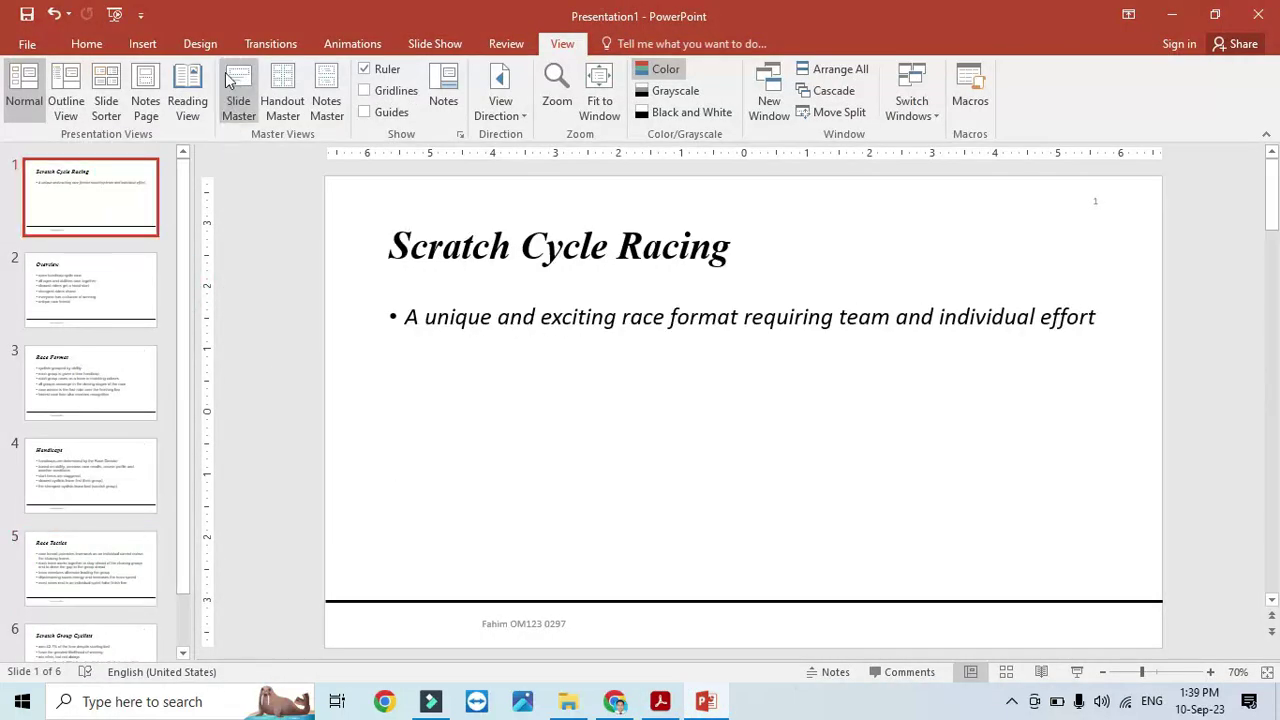
Apply the Title Slide layout to slide 1
click(86, 44)
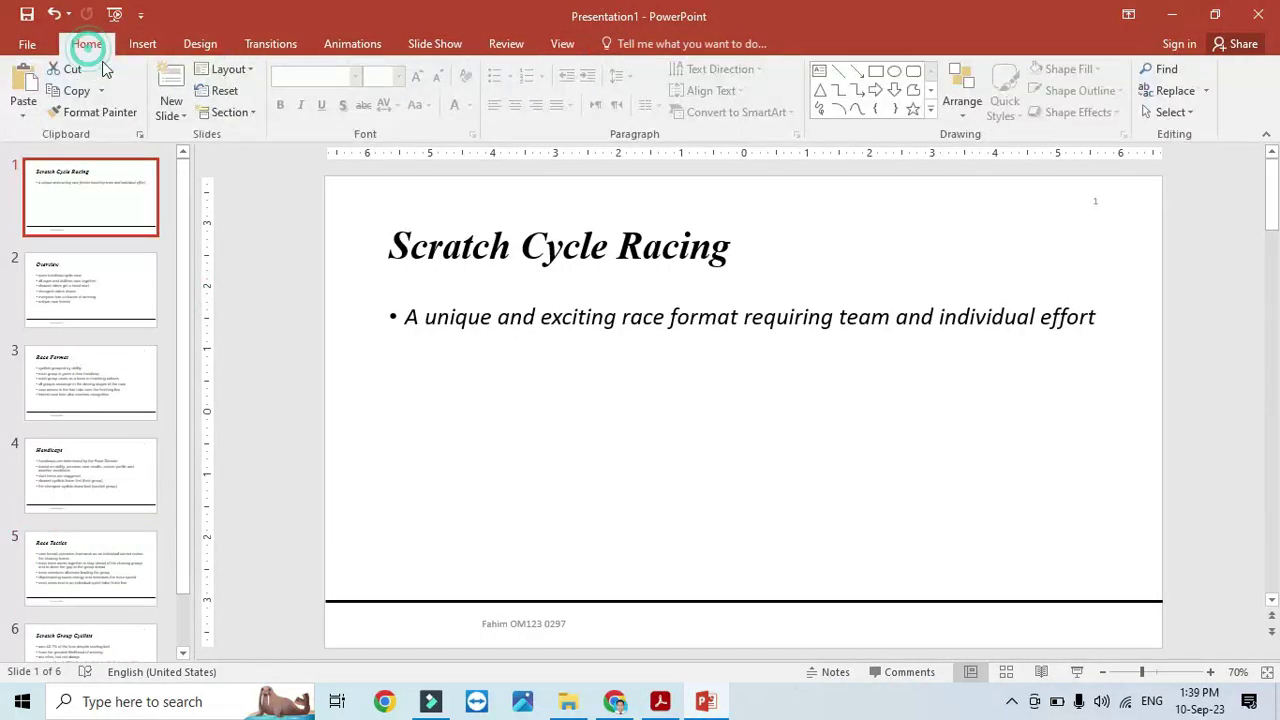
click(242, 70)
click(251, 154)
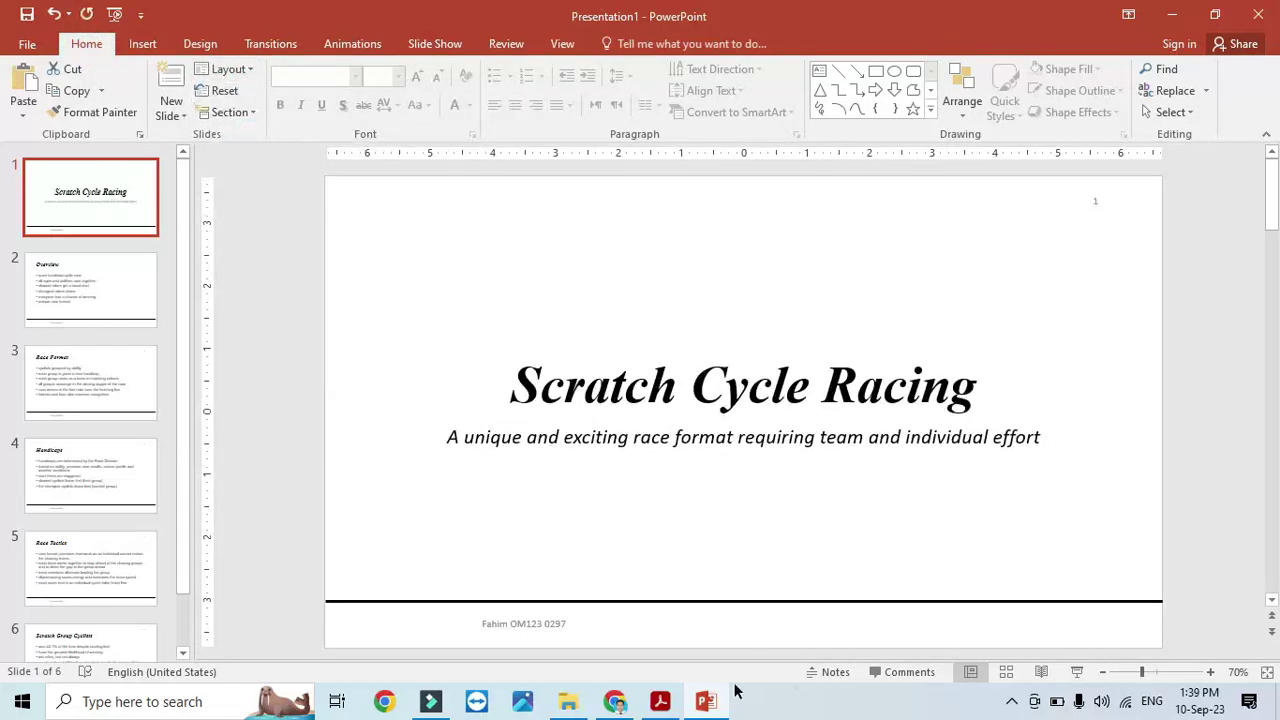
Highlight the requirement for a centre-aligned title and subtitle in the task sheet
click(659, 702)
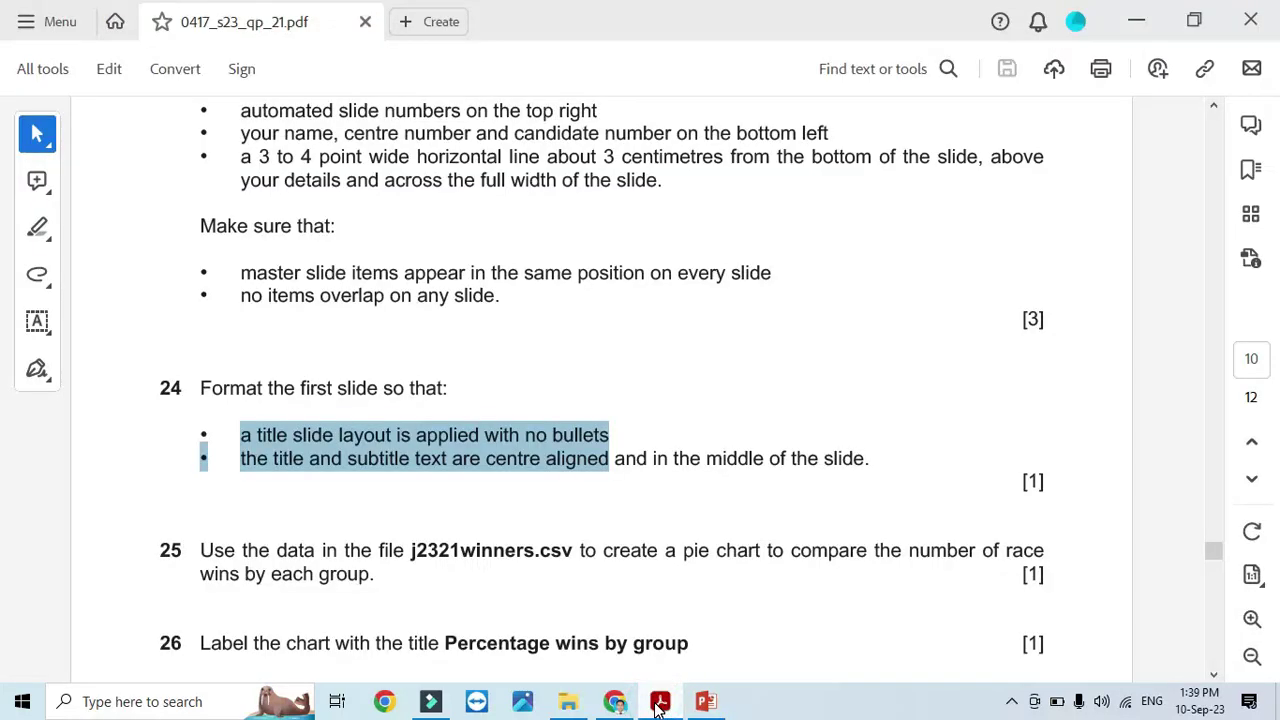
mouse_move(240, 458)
mouse_down()
mouse_move(254, 463)
mouse_move(238, 457)
mouse_up()
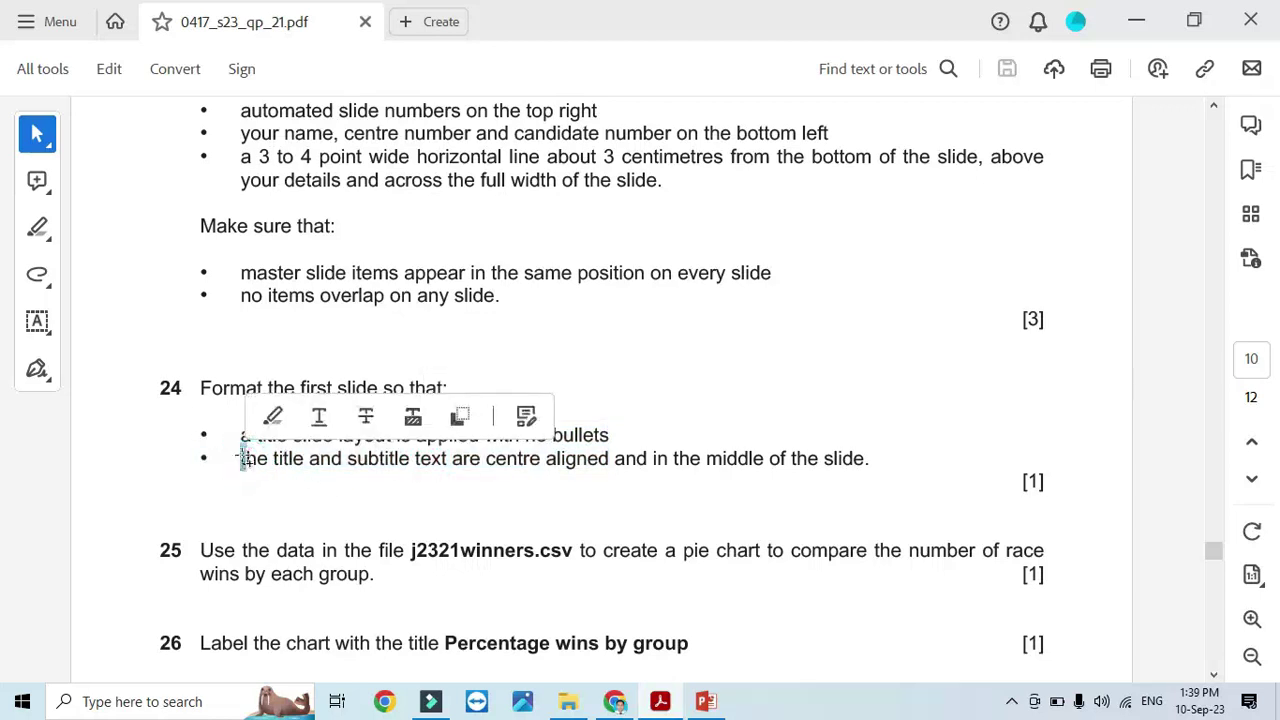
click(348, 462)
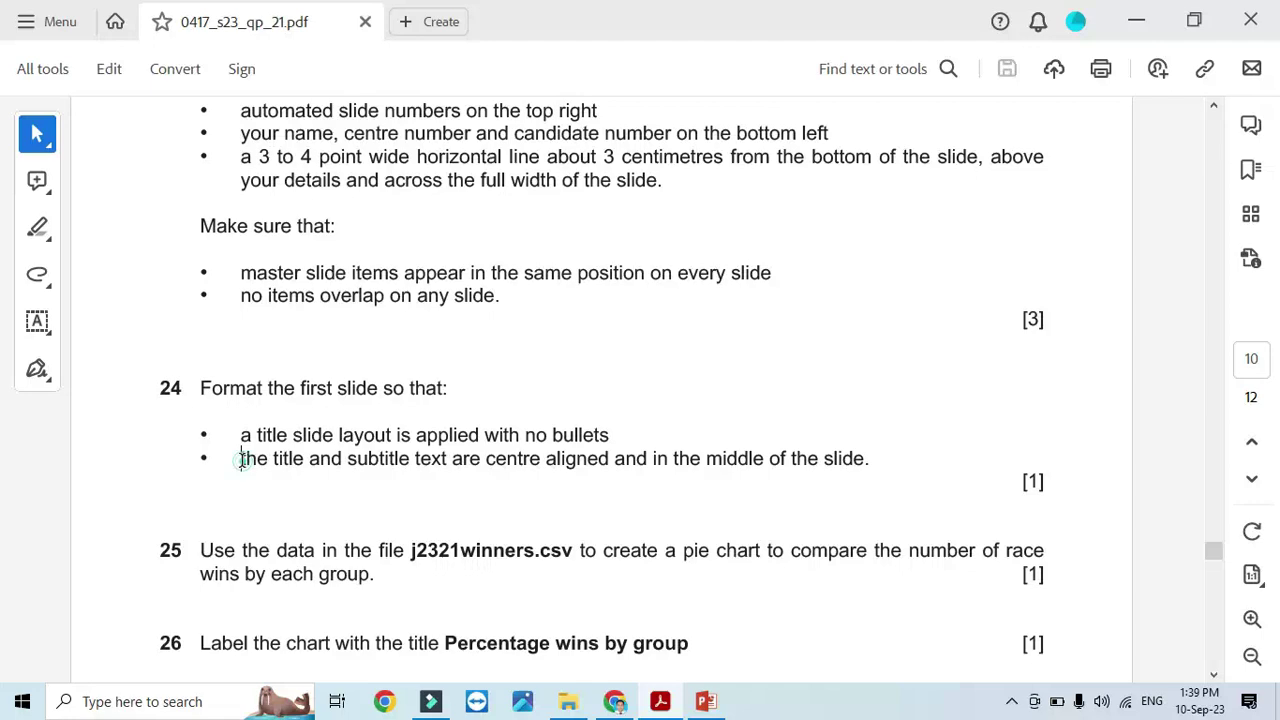
drag(240, 458, 870, 463)
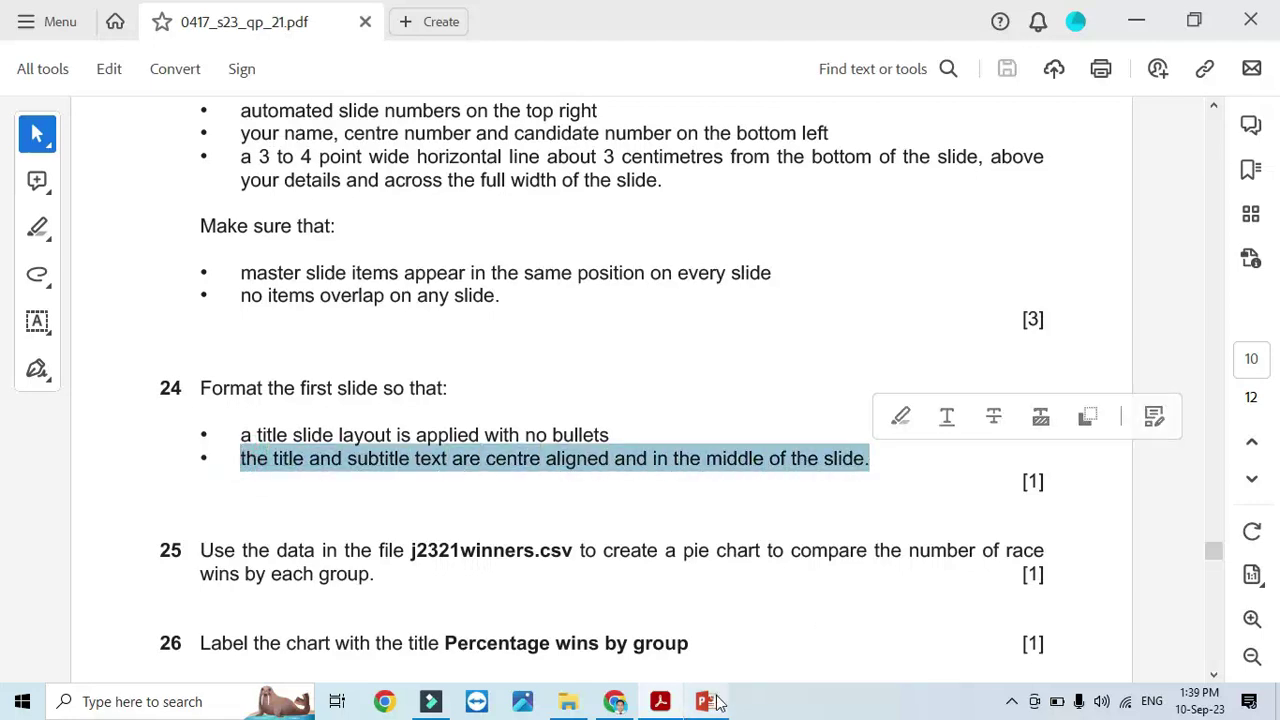
click(706, 701)
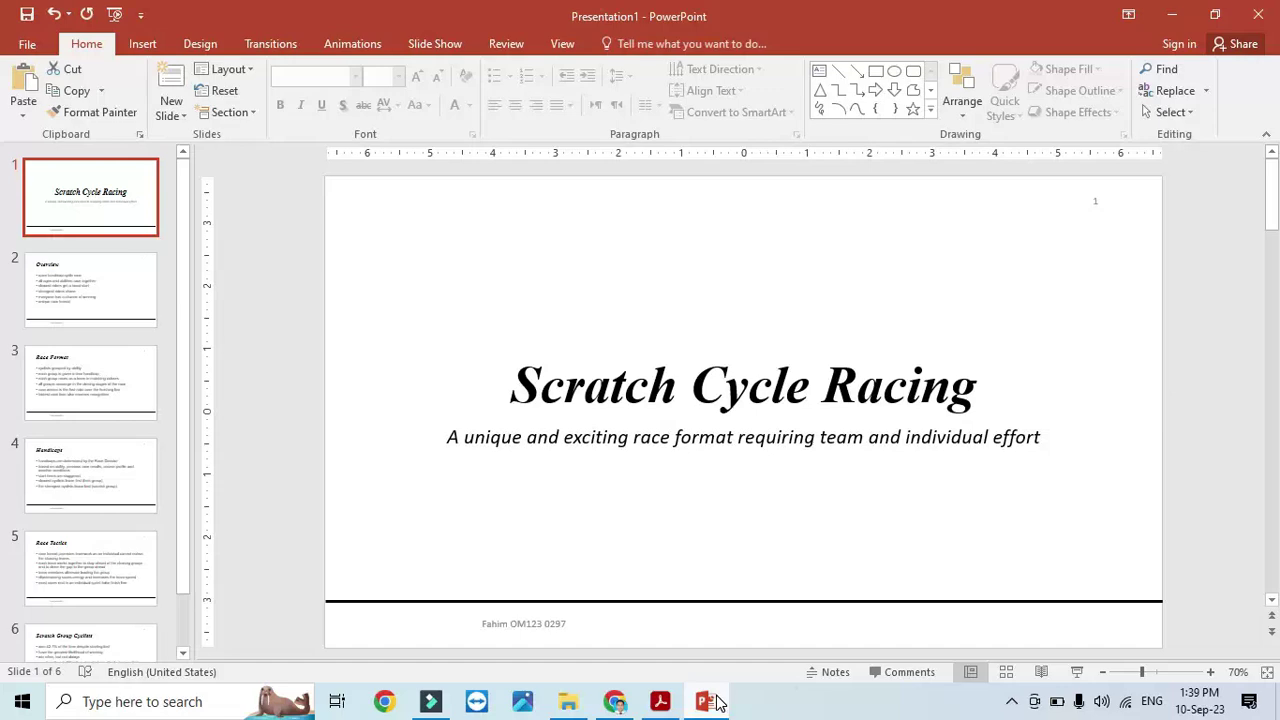
Highlight the data file name j2321winners.csv in question 25
click(716, 701)
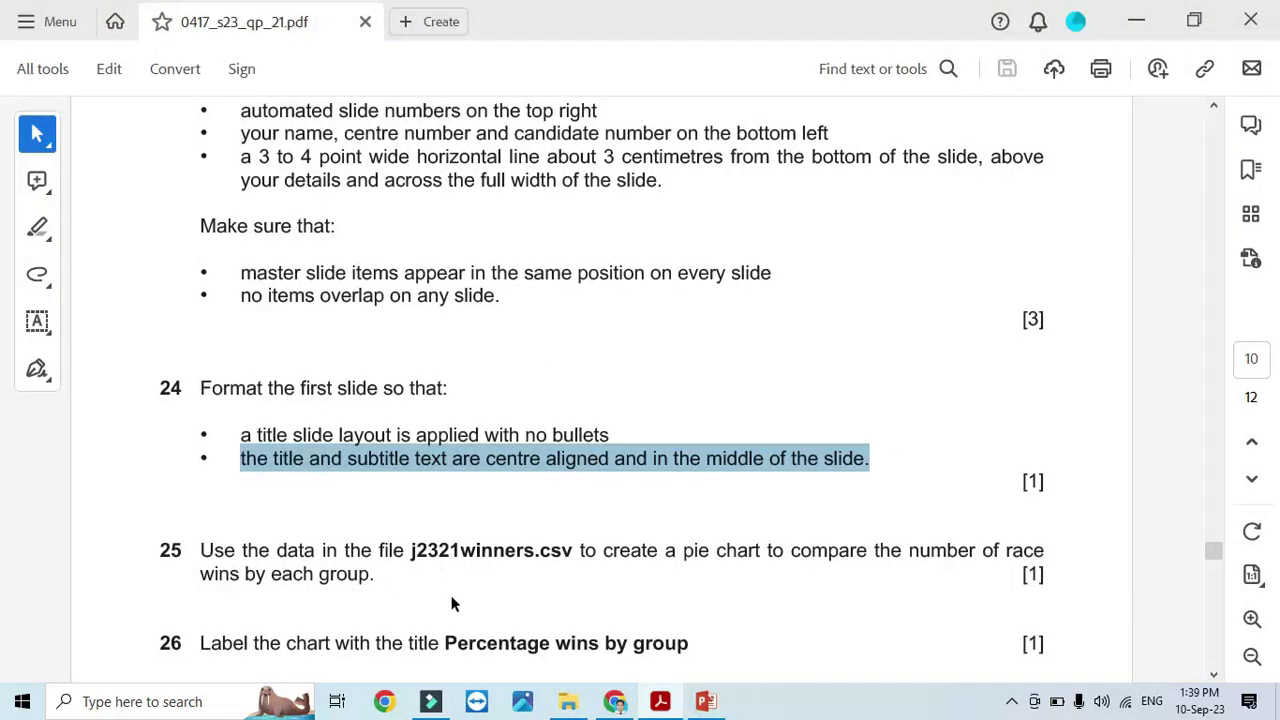
scroll(348, 560, down, 2)
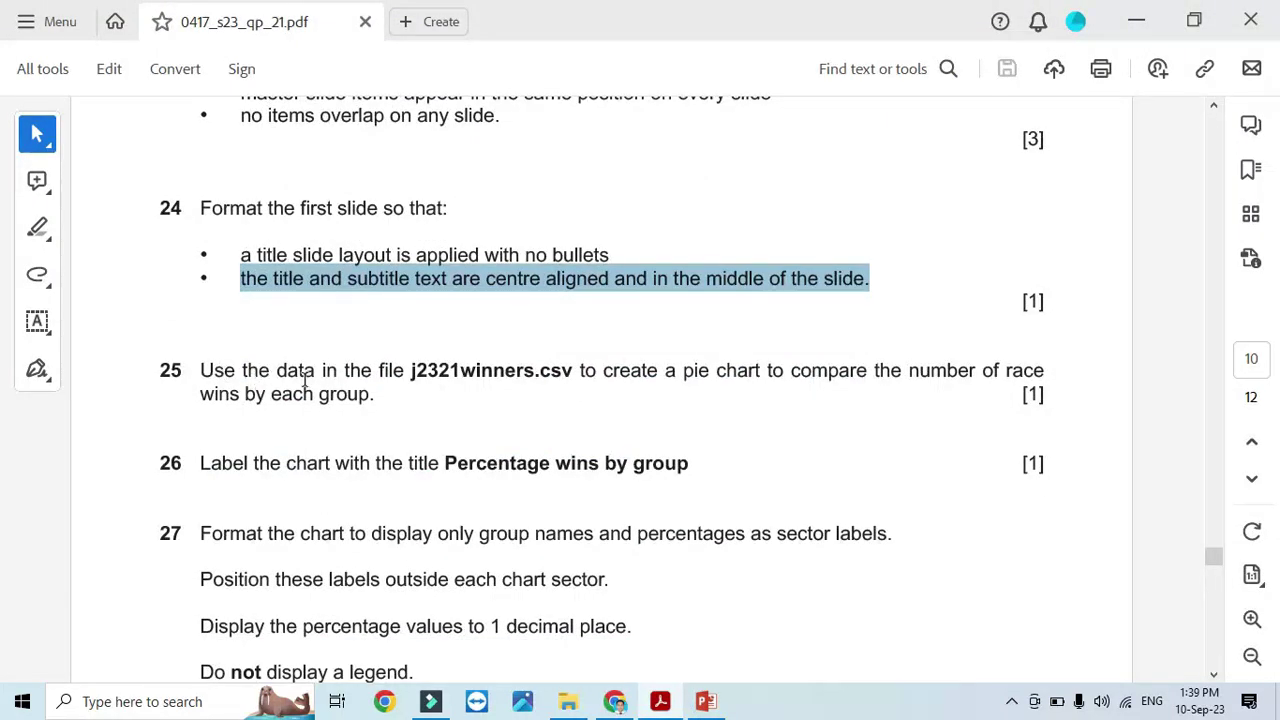
drag(412, 376, 760, 378)
Open j2321winners from 0417_s23_sf_21 > 0417_21_June 2023 in File Explorer
click(568, 701)
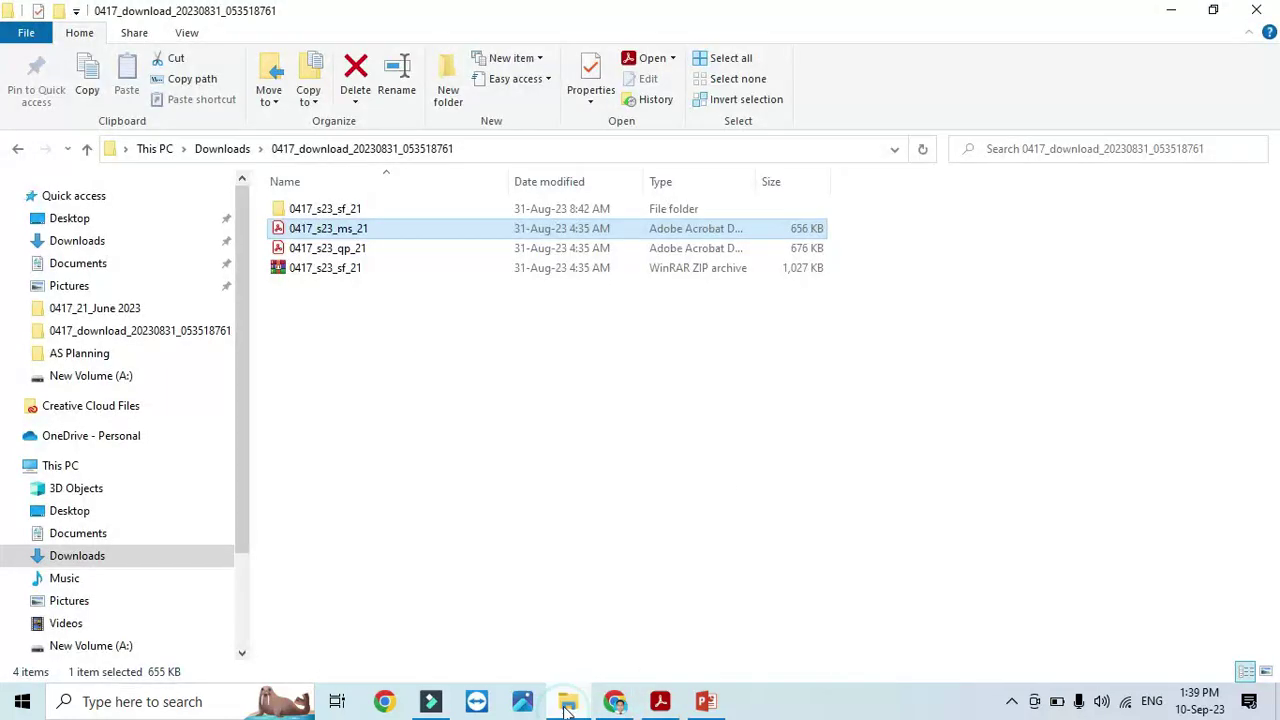
double_click(342, 208)
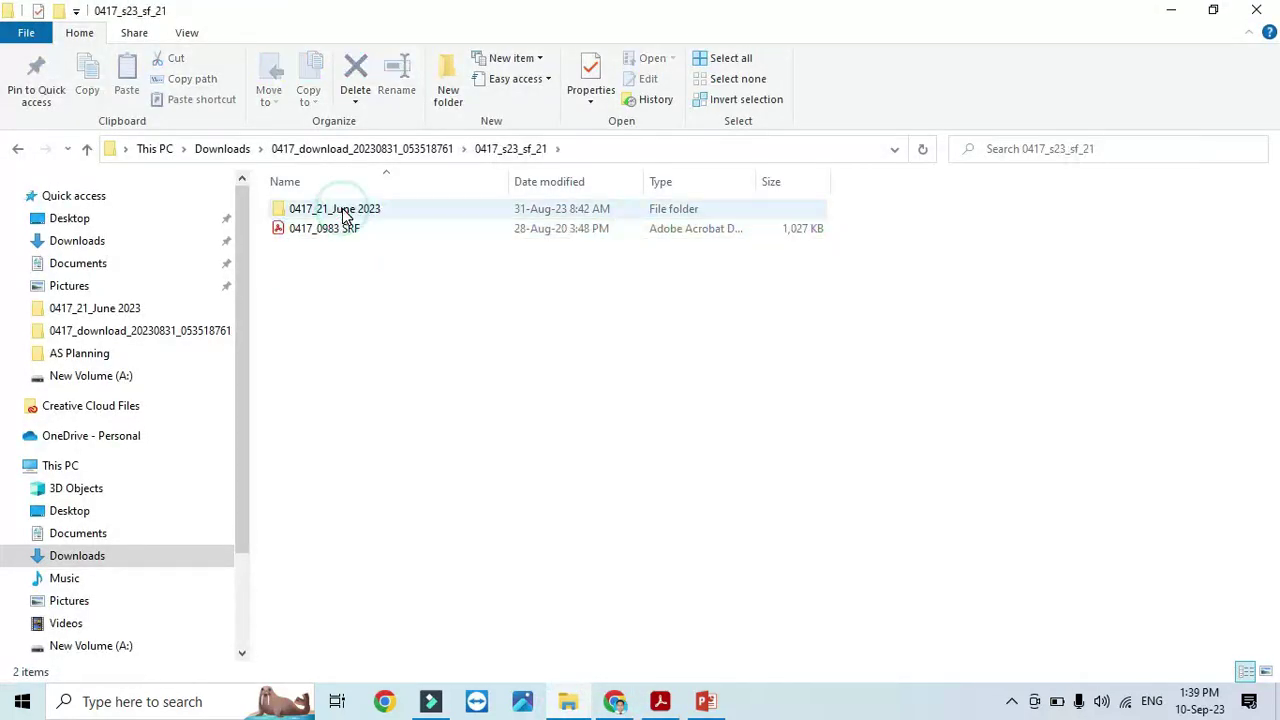
double_click(342, 208)
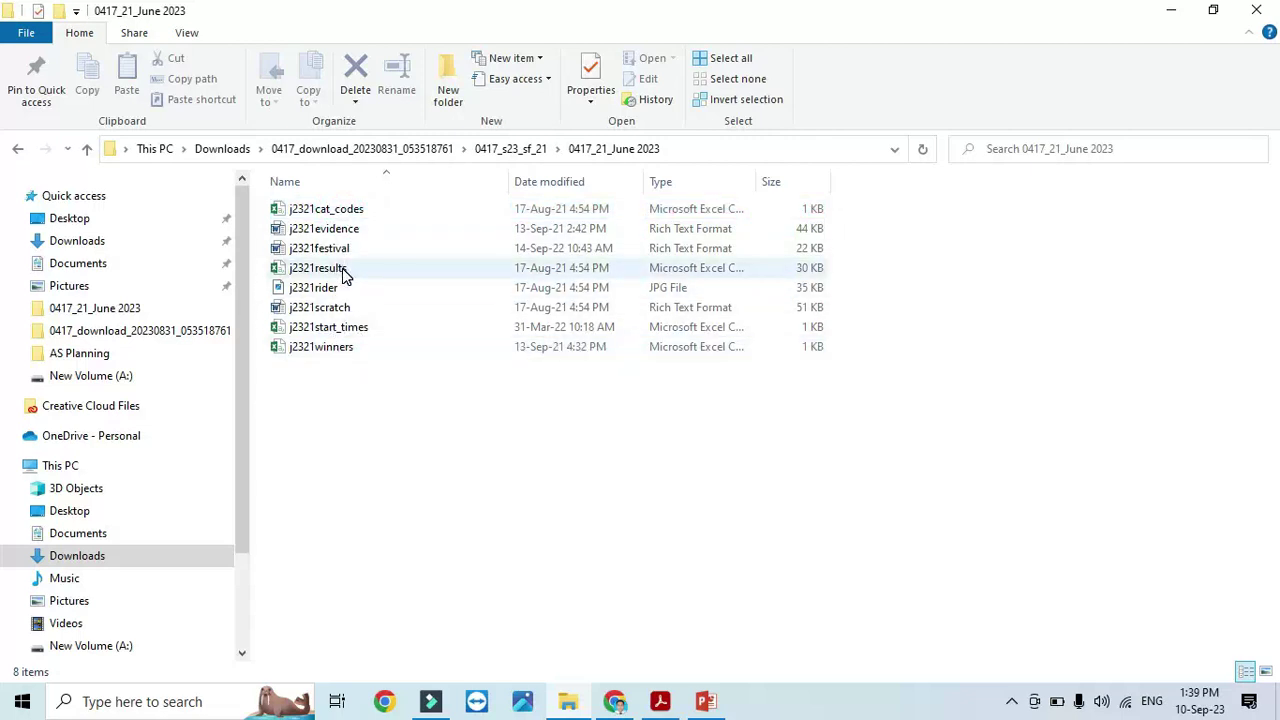
click(668, 703)
click(670, 704)
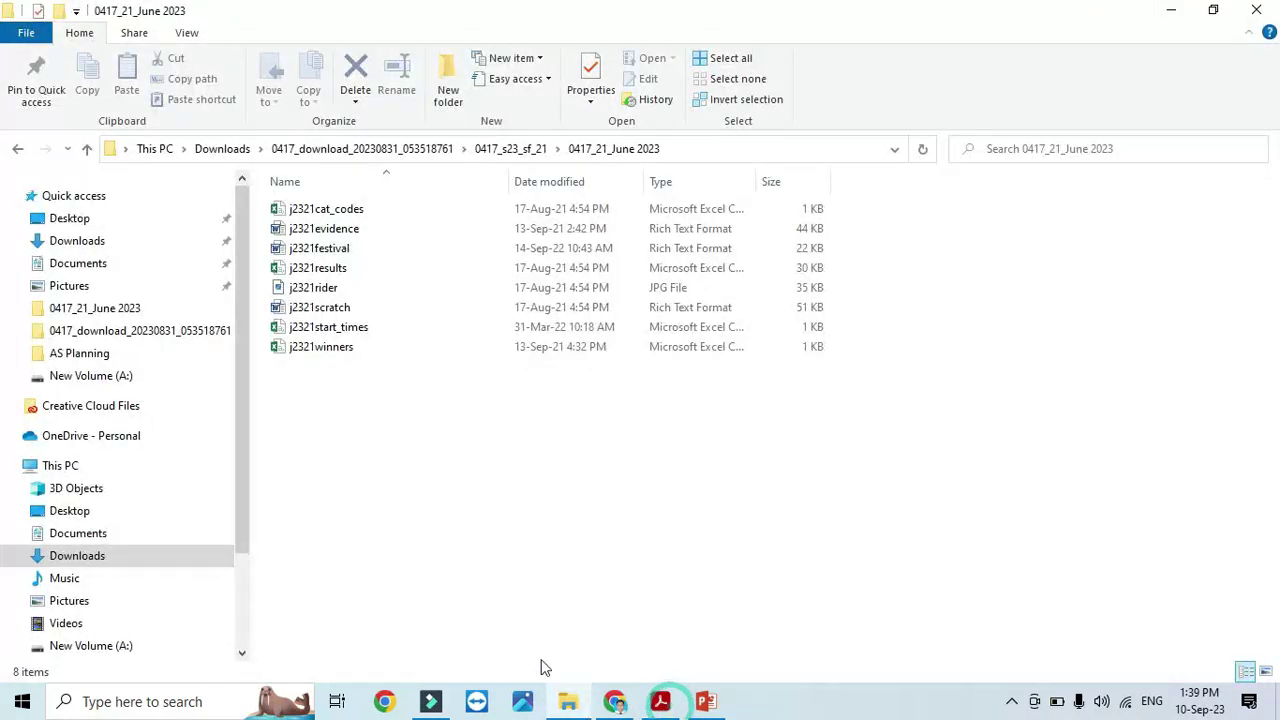
double_click(320, 350)
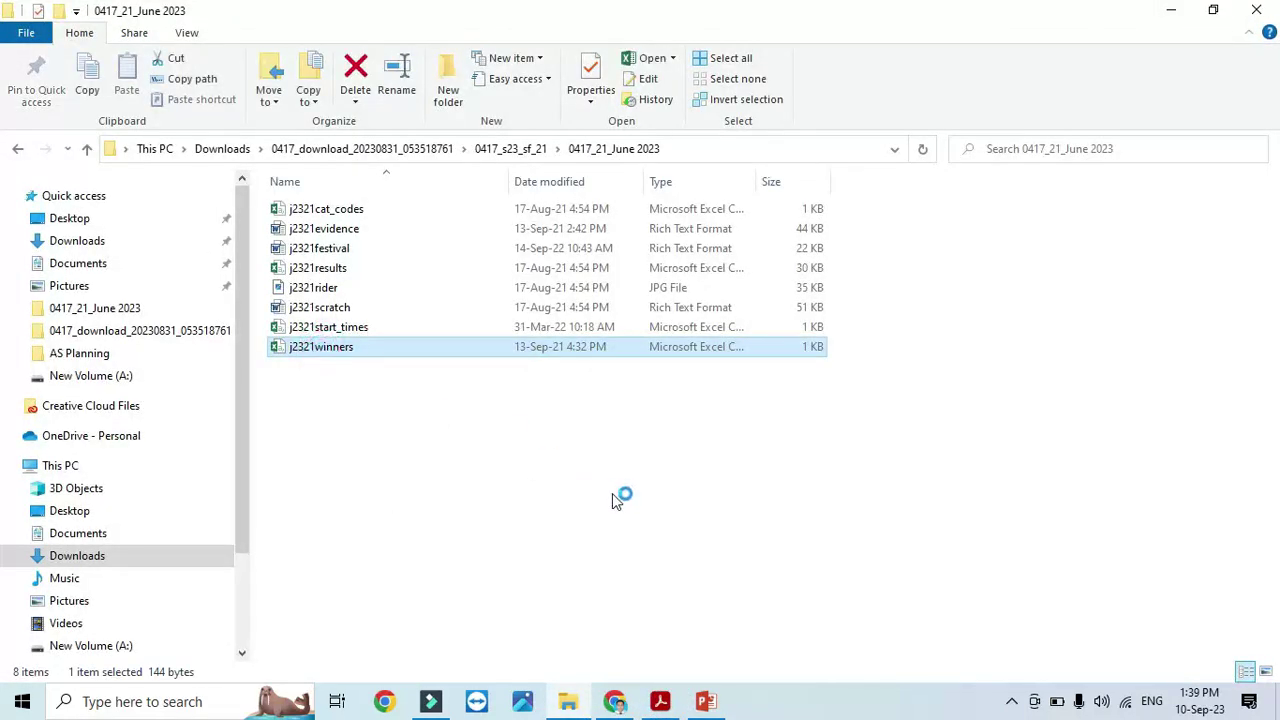
click(660, 701)
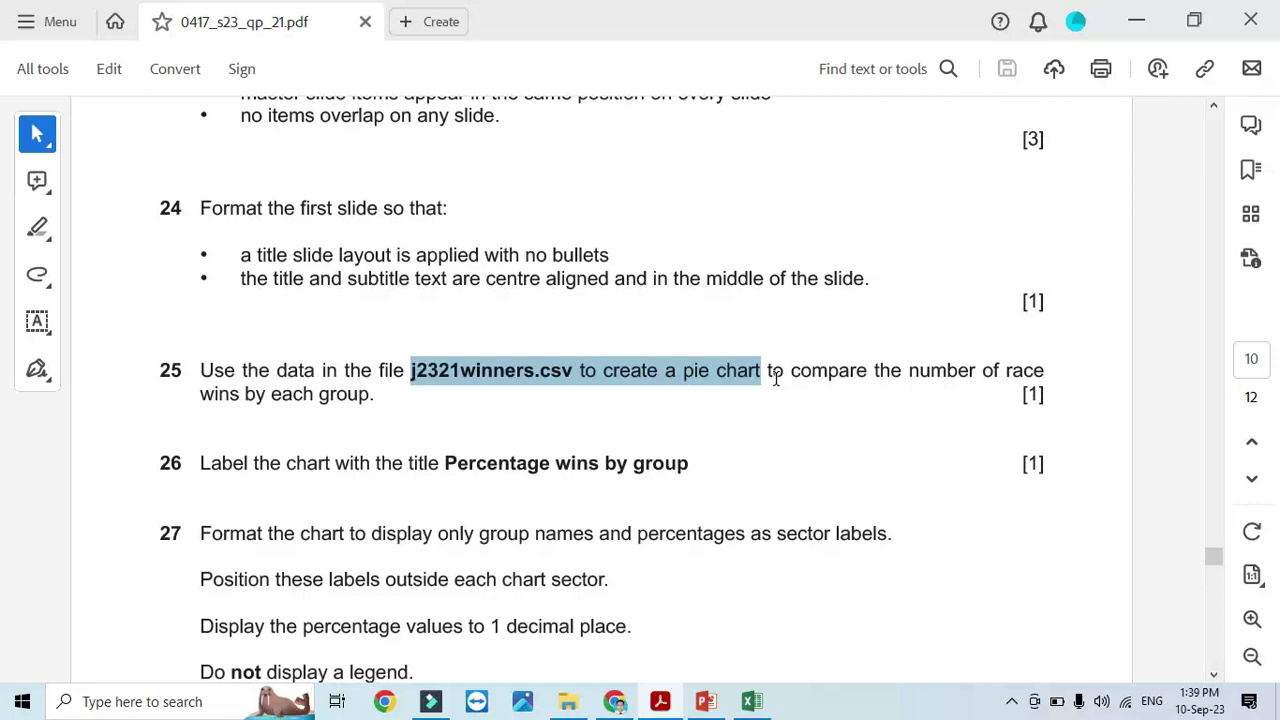
drag(774, 375, 373, 398)
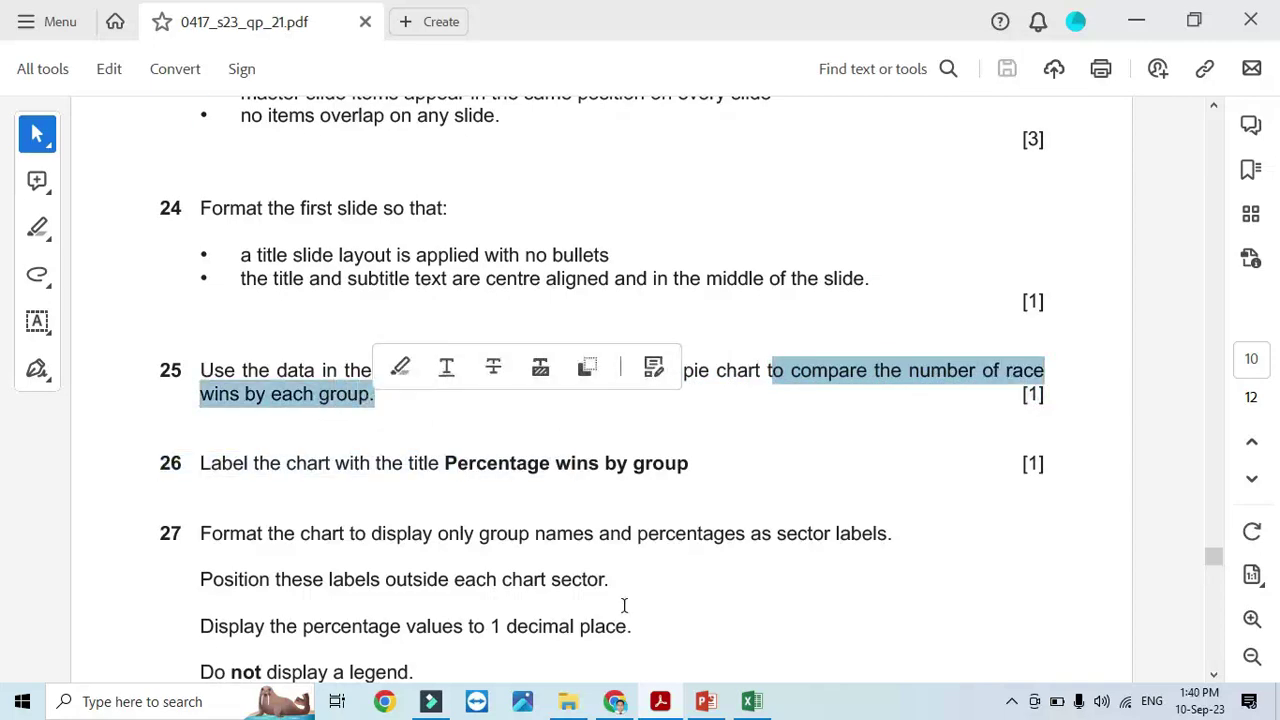
click(660, 701)
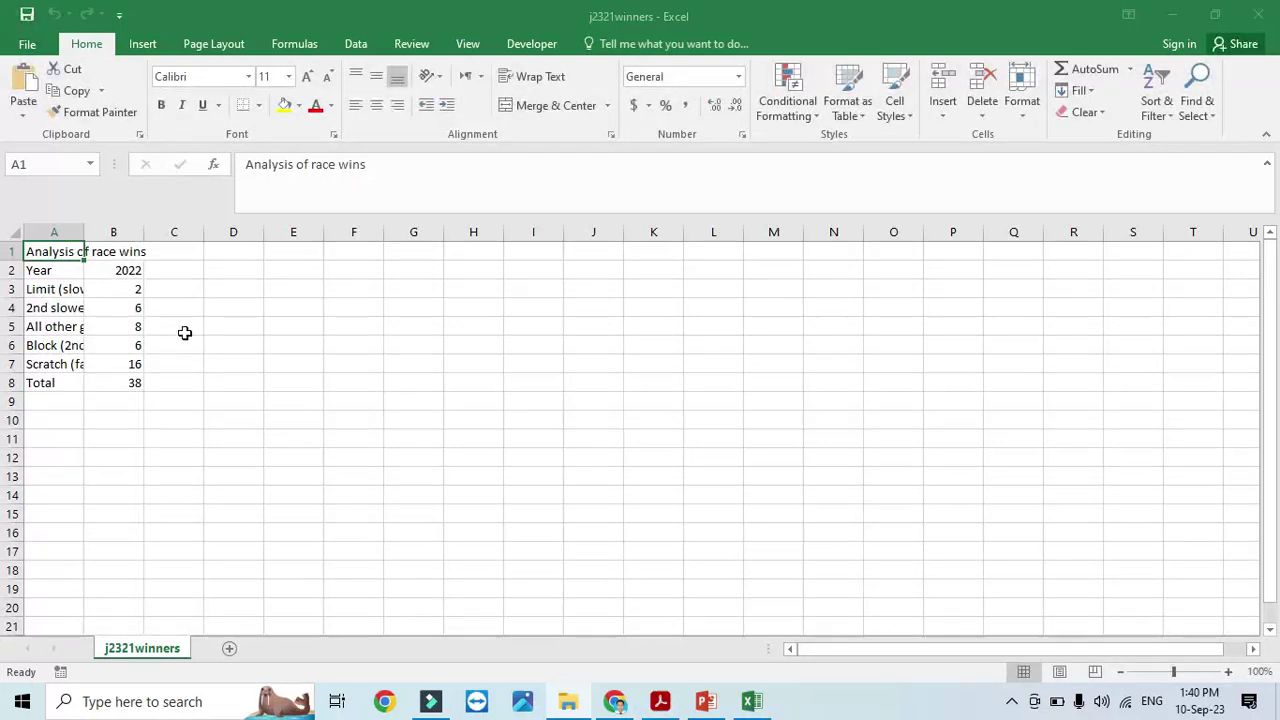
Autofit column A and insert a 2-D pie chart of the group wins in A3:B7
double_click(83, 232)
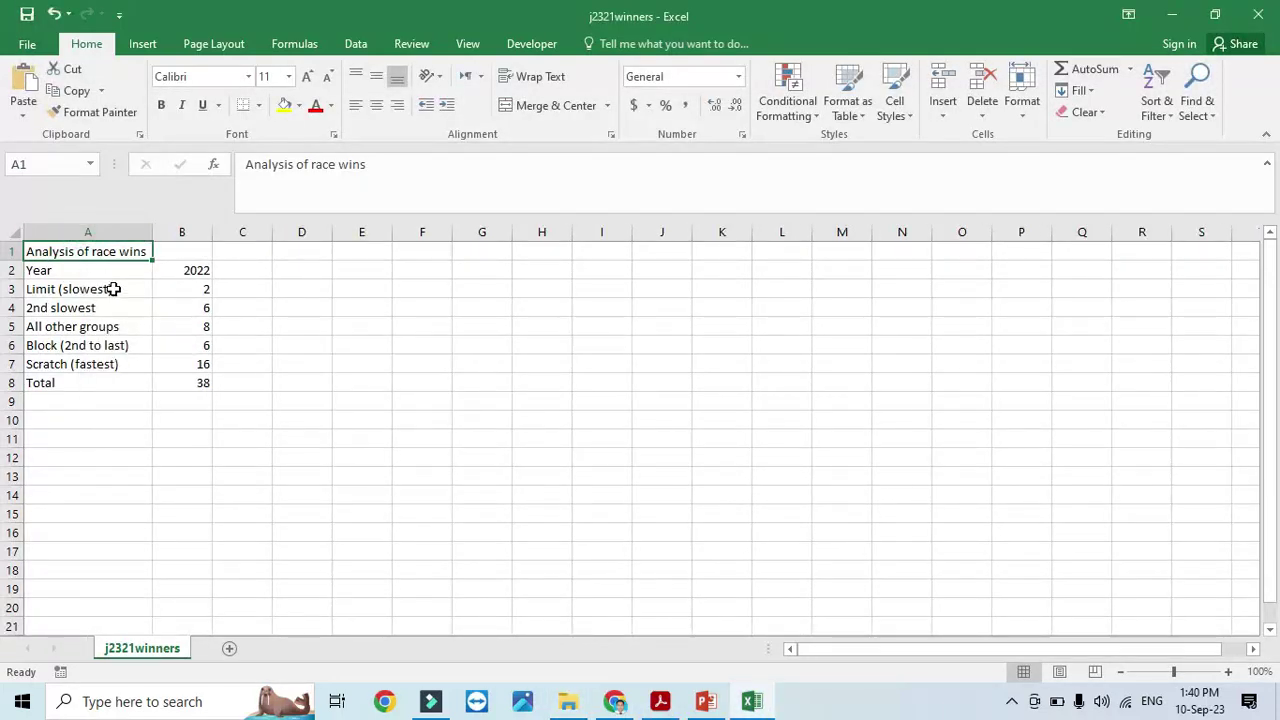
drag(114, 289, 183, 362)
click(152, 45)
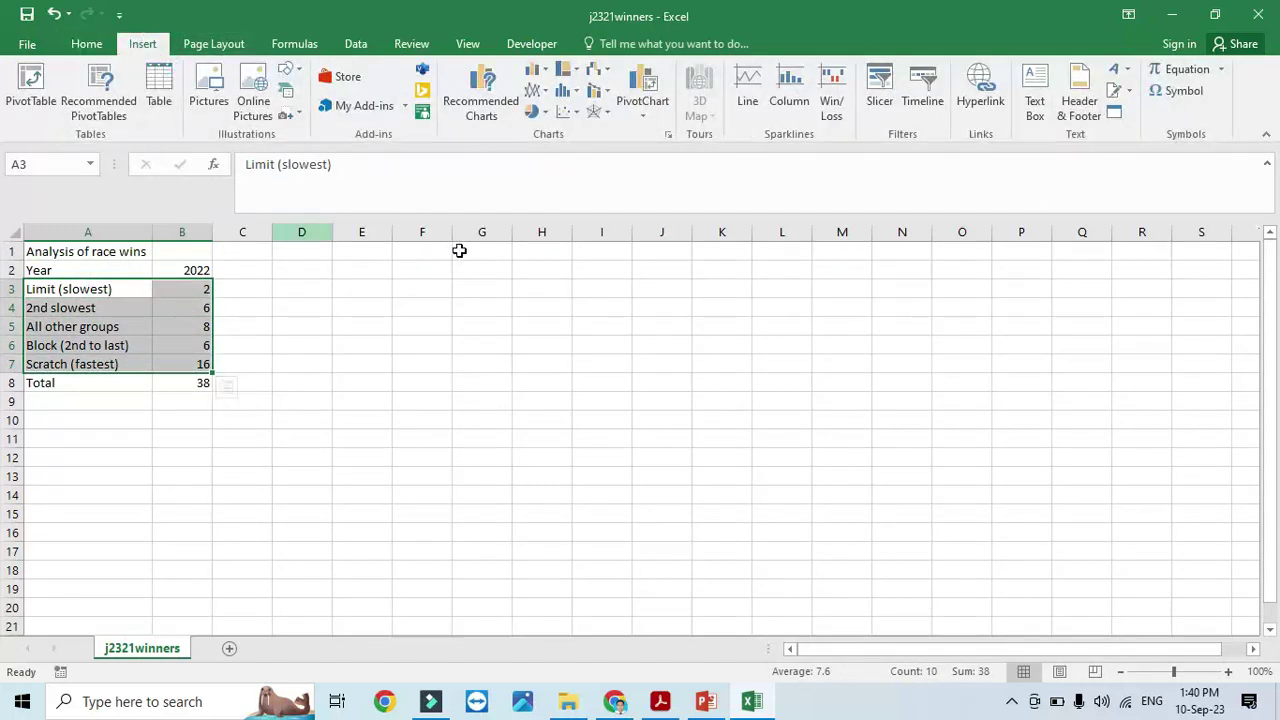
click(537, 112)
click(556, 172)
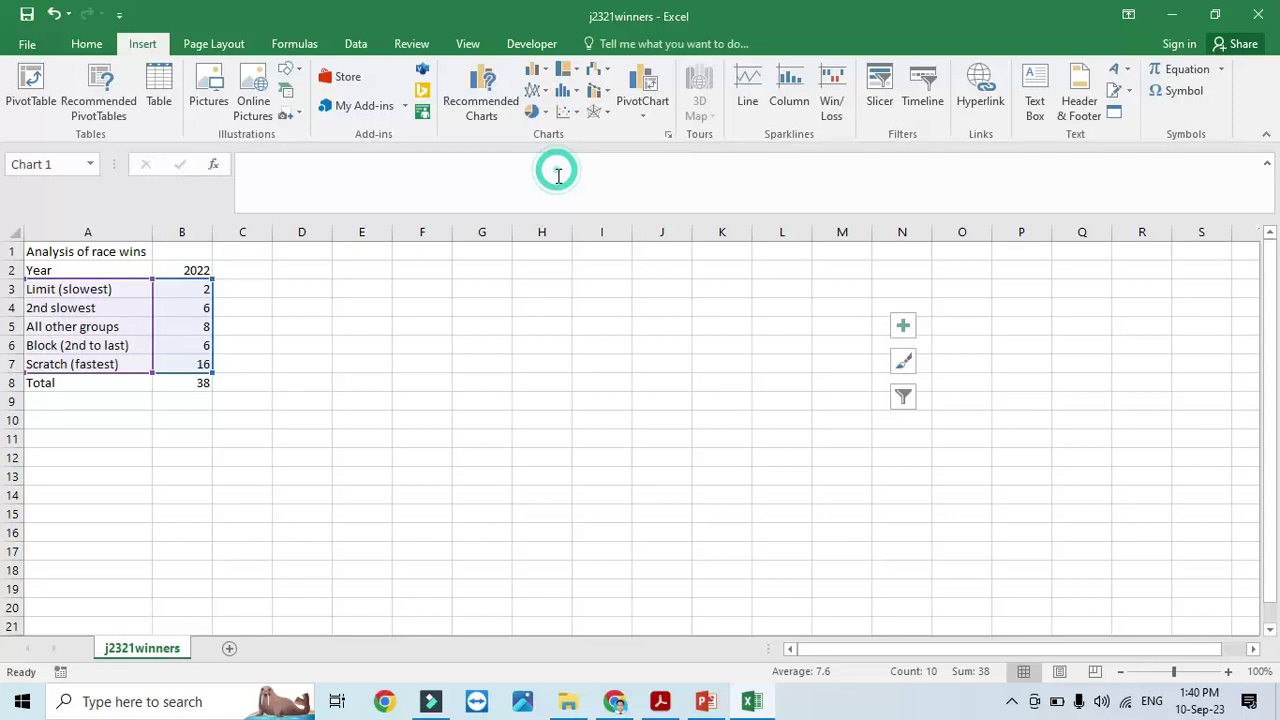
Copy the phrase 'Percentage wins by group' from question 26 in the exam paper
click(671, 703)
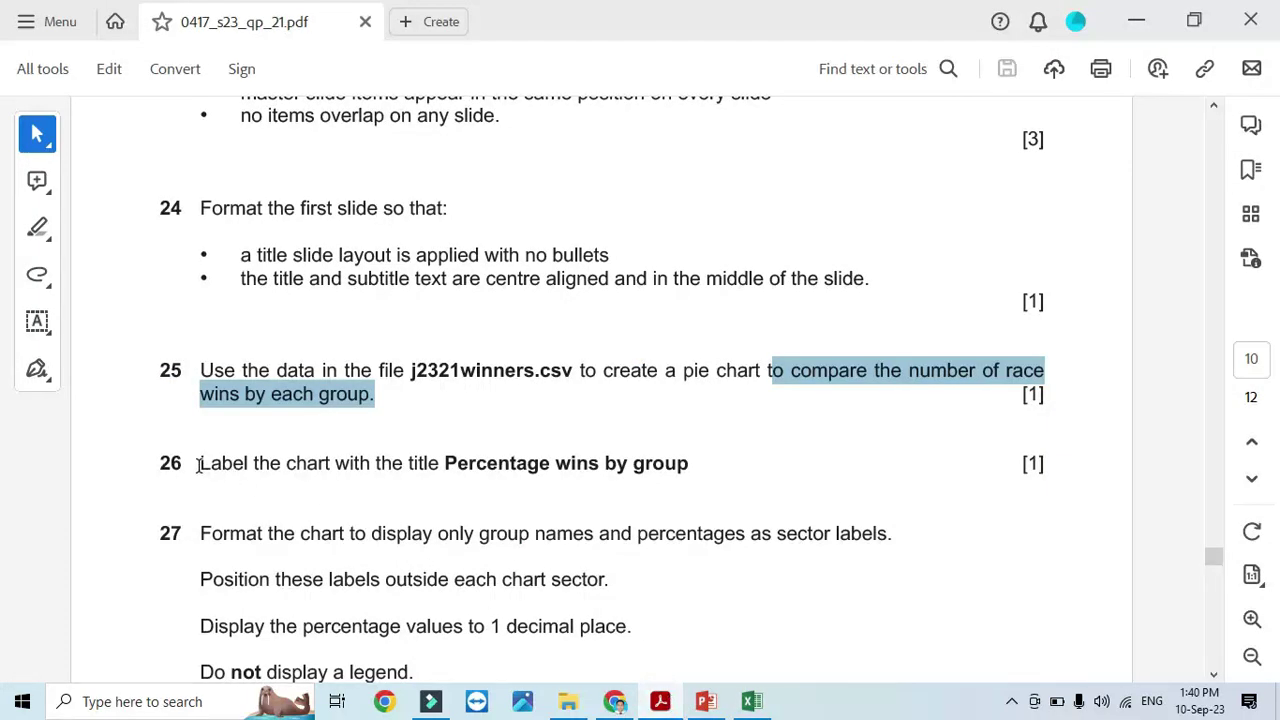
drag(199, 466, 422, 470)
click(498, 478)
drag(697, 465, 445, 465)
key(ctrl+c)
right_click(530, 476)
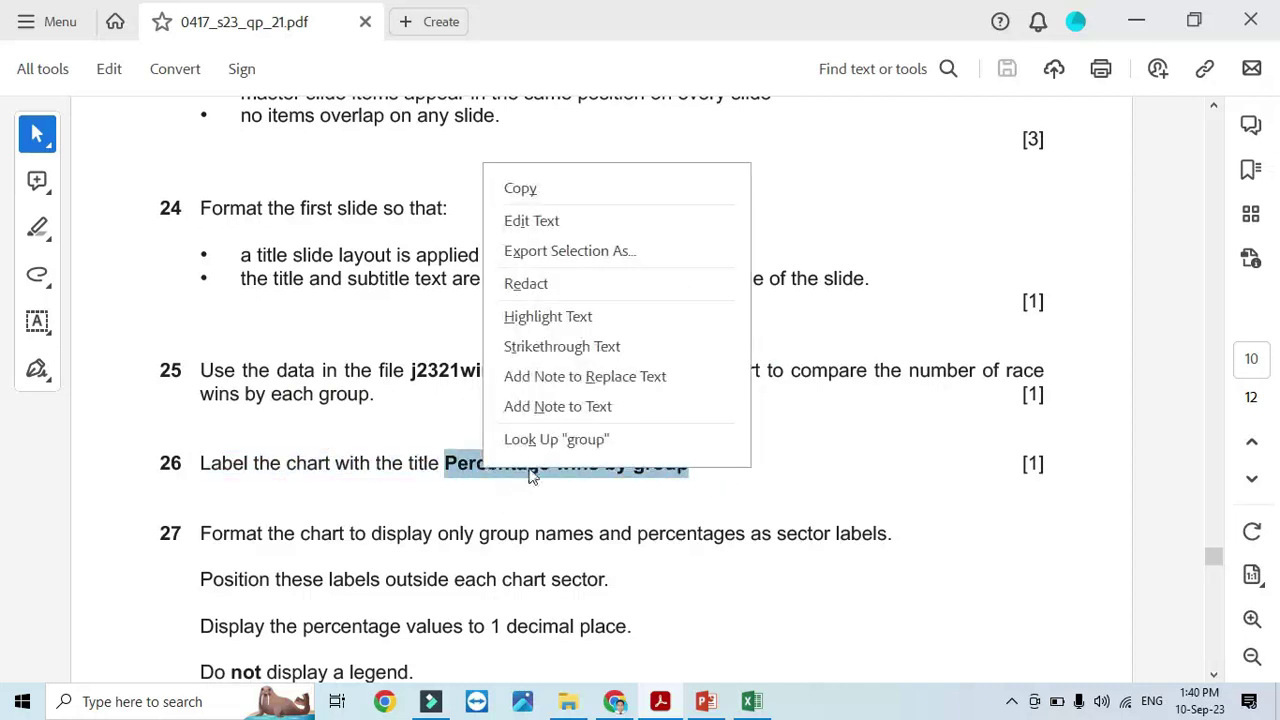
click(538, 193)
click(717, 704)
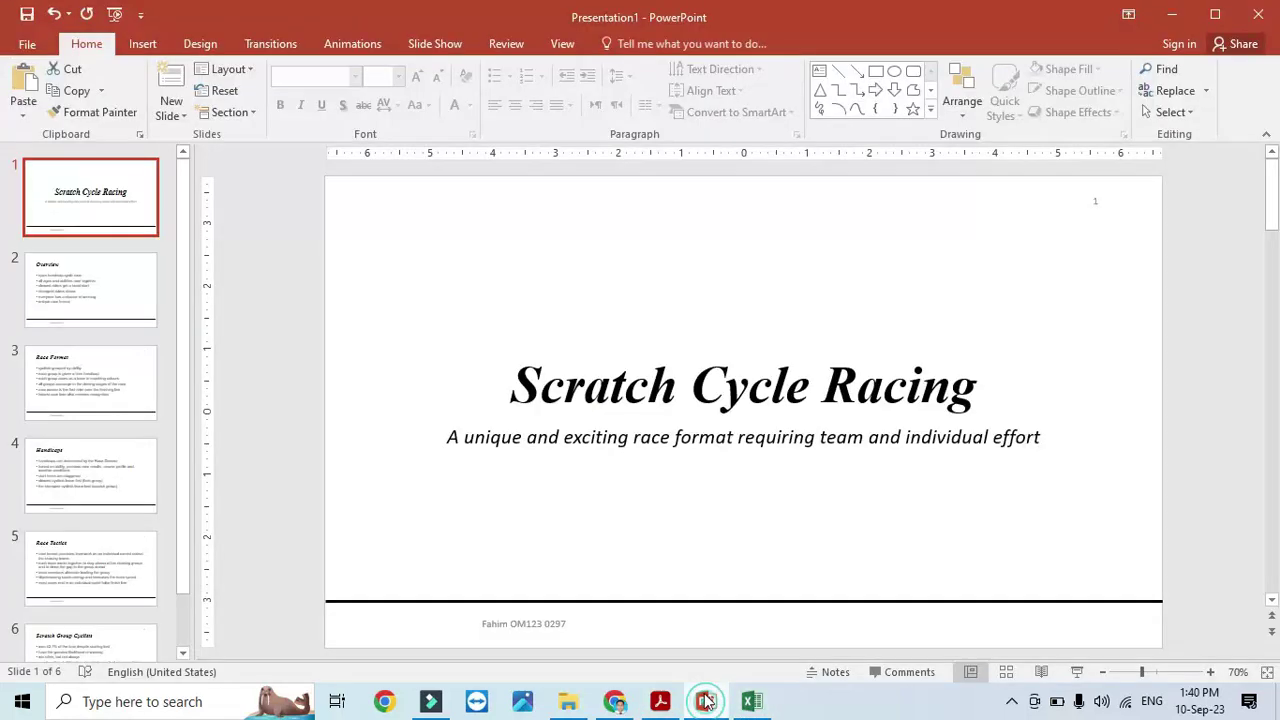
Replace the pie chart's placeholder 'Chart Title' with the pasted 'Percentage wins by group'
click(752, 701)
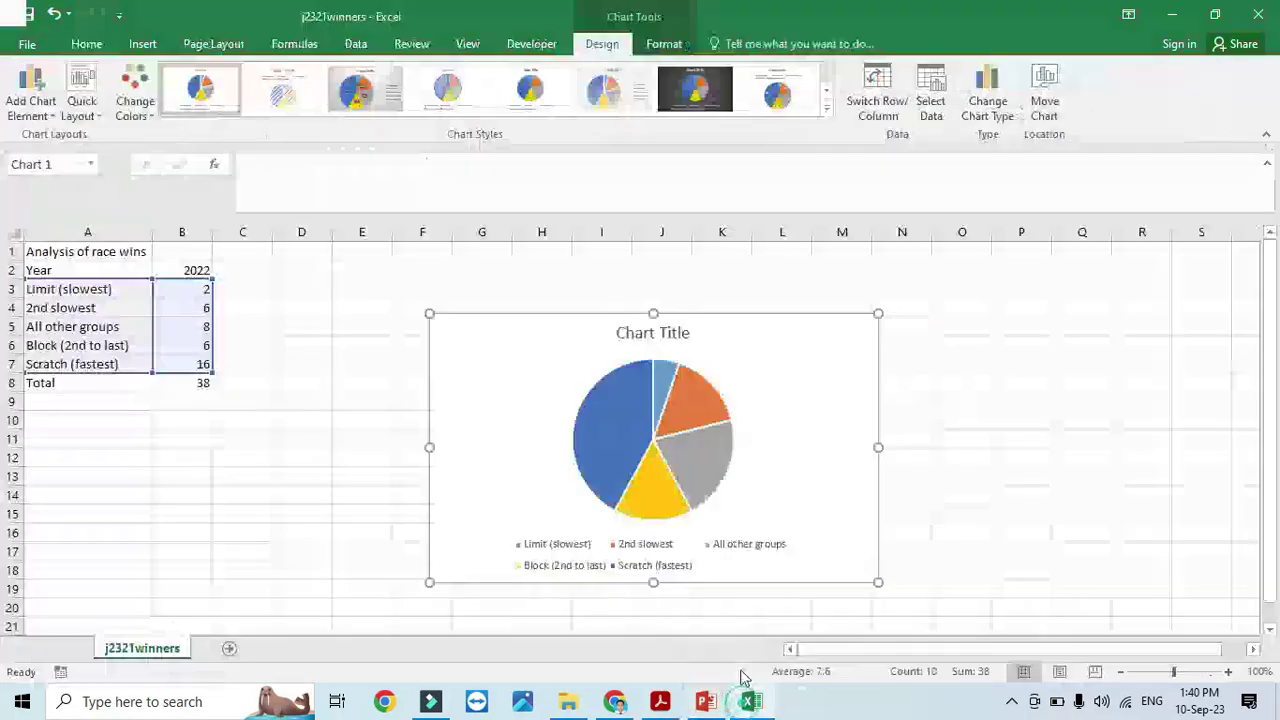
click(680, 333)
drag(688, 333, 616, 335)
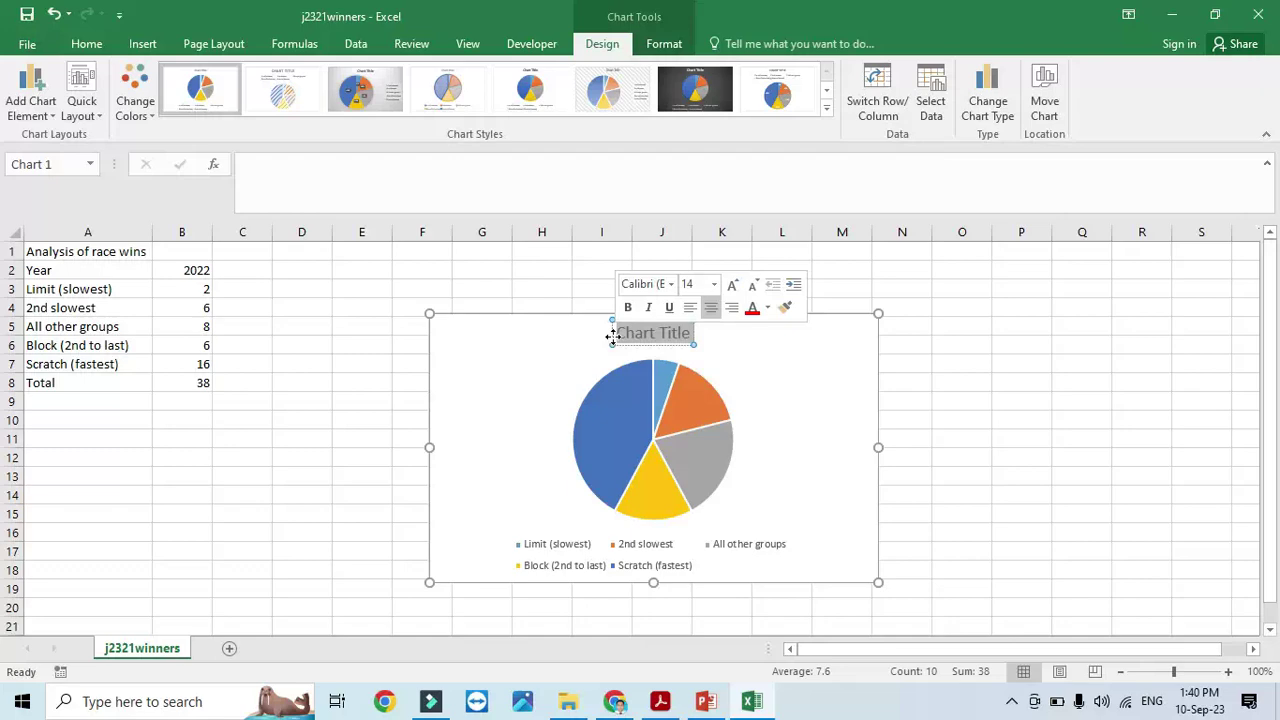
key(ctrl+v)
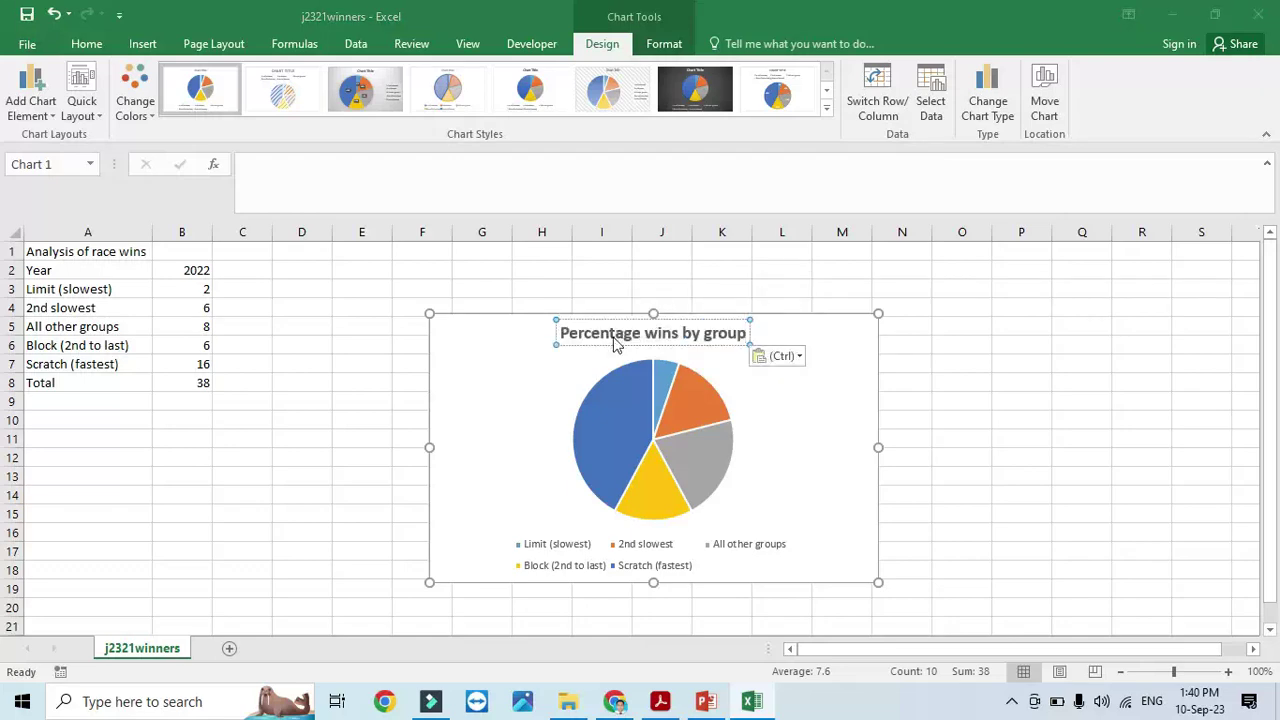
Reread the first sentence of question 27 in the exam paper, then return to Excel
key(alt+Tab)
click(662, 701)
scroll(577, 486, down, 3)
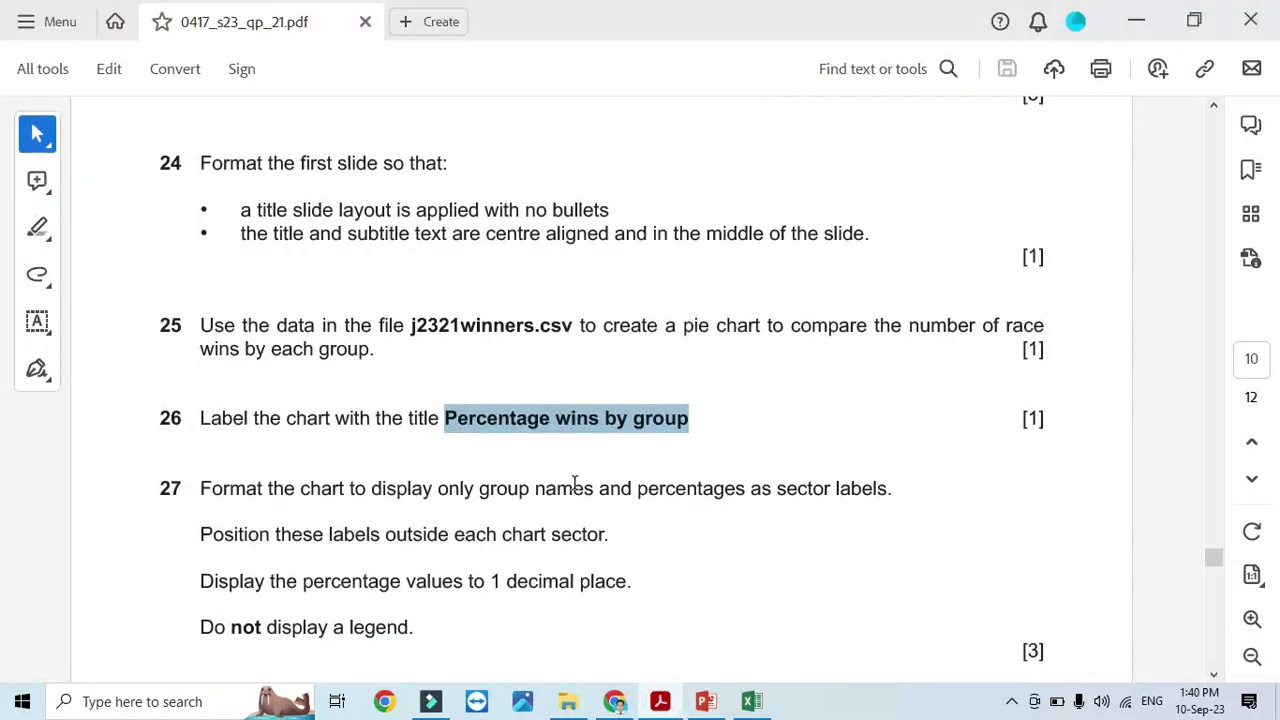
drag(199, 358, 892, 356)
key(alt+Tab)
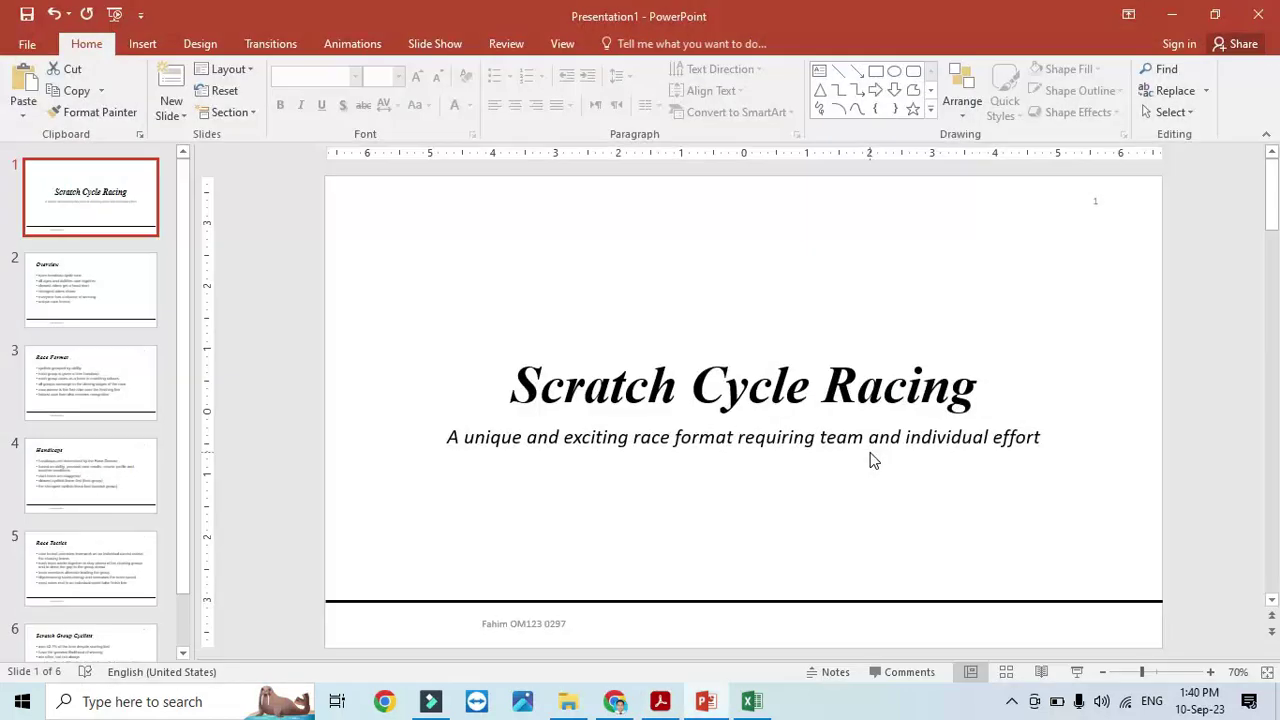
click(752, 701)
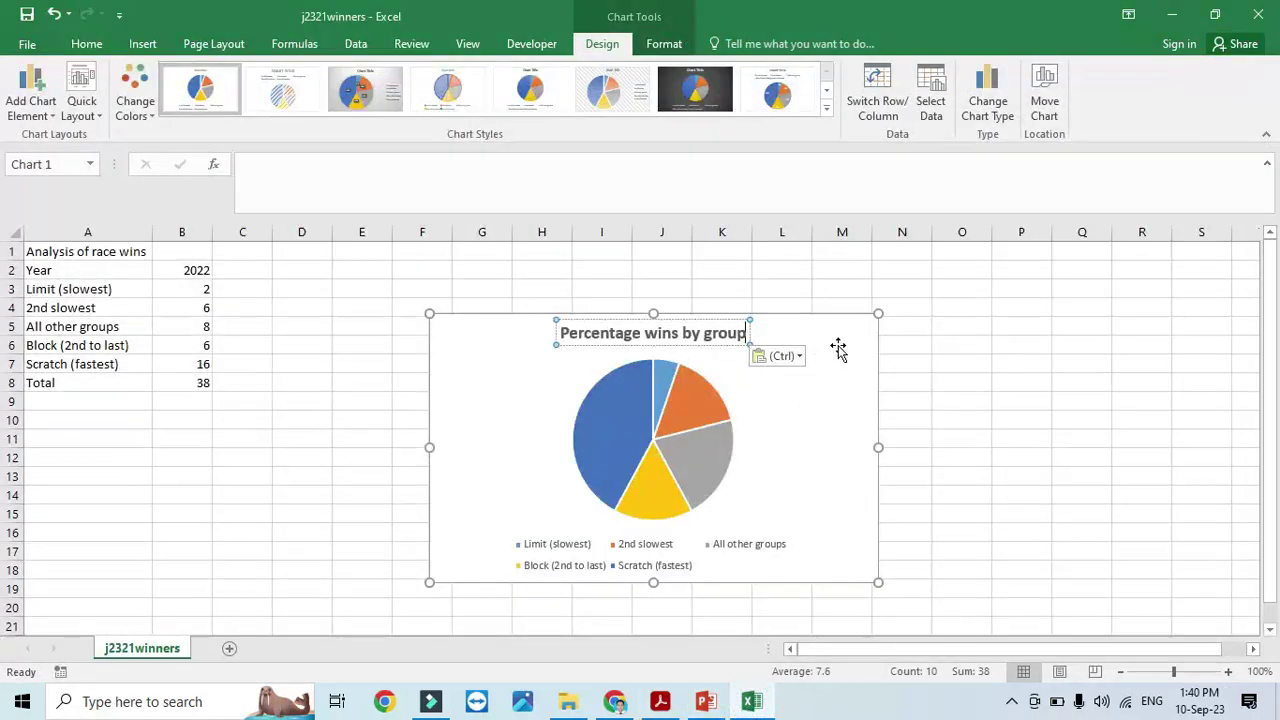
Turn on data labels for the pie slices and bring up their full formatting options
click(868, 324)
click(903, 327)
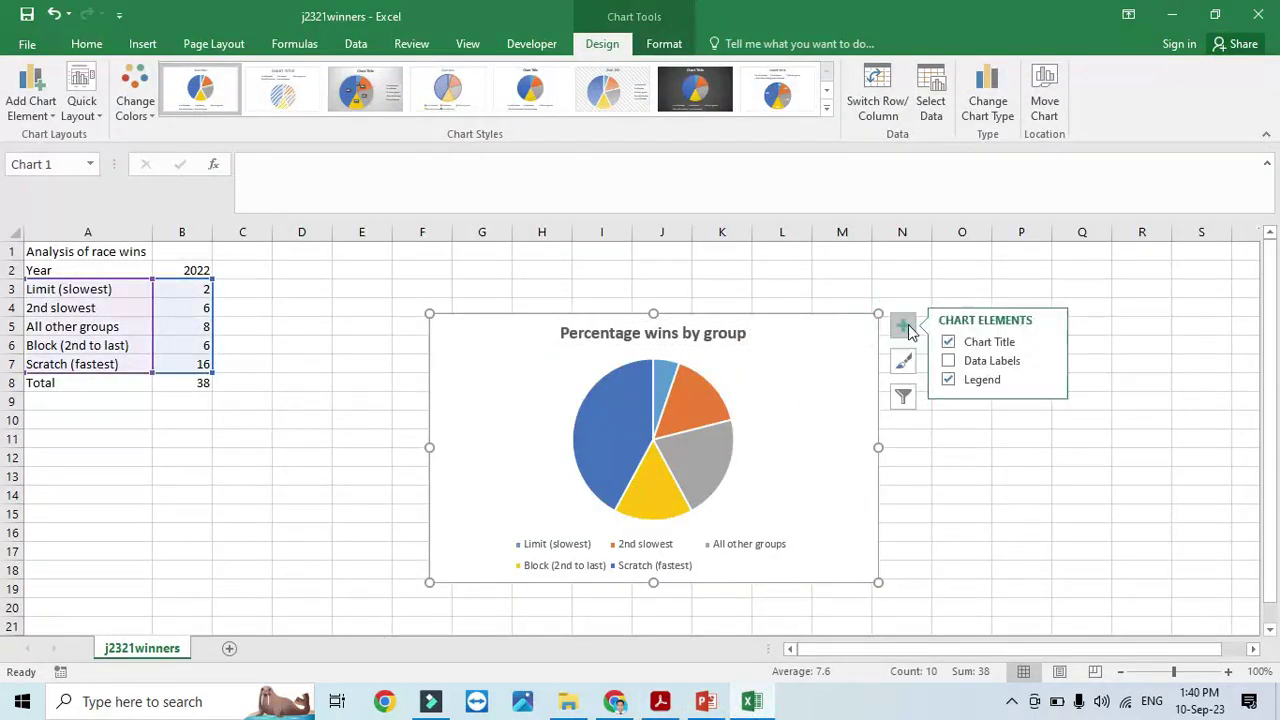
click(948, 360)
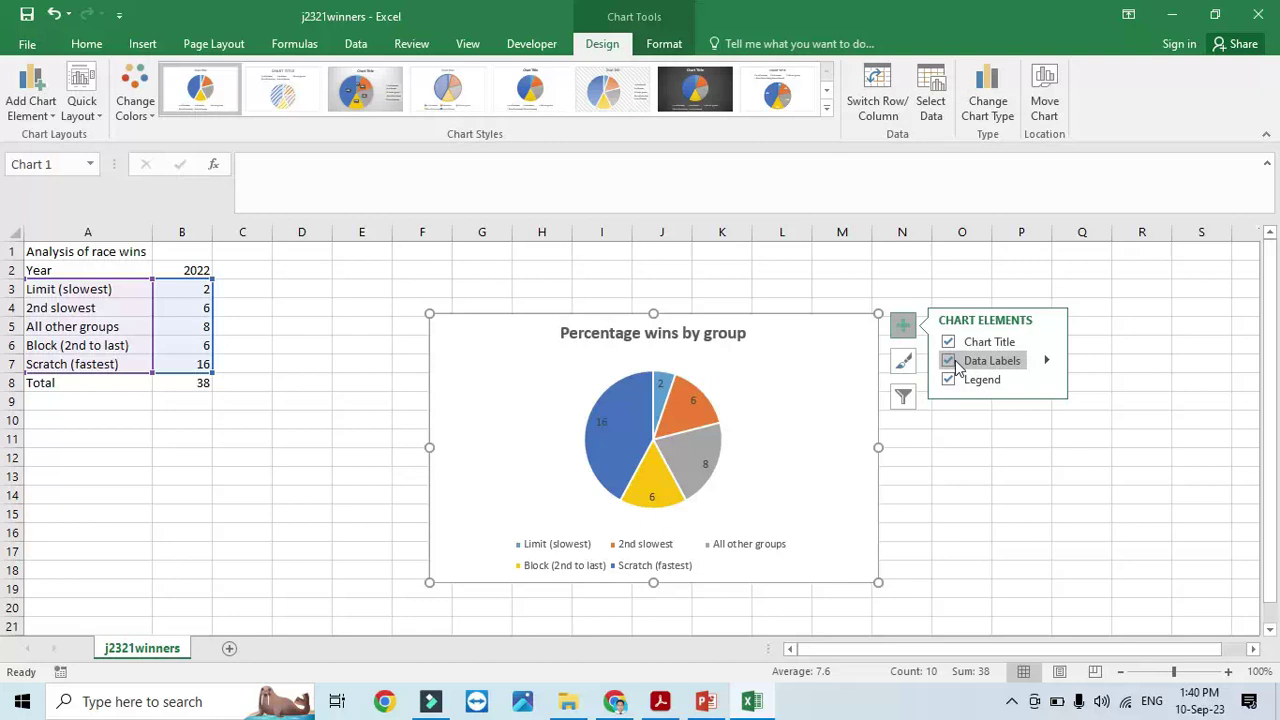
click(1047, 362)
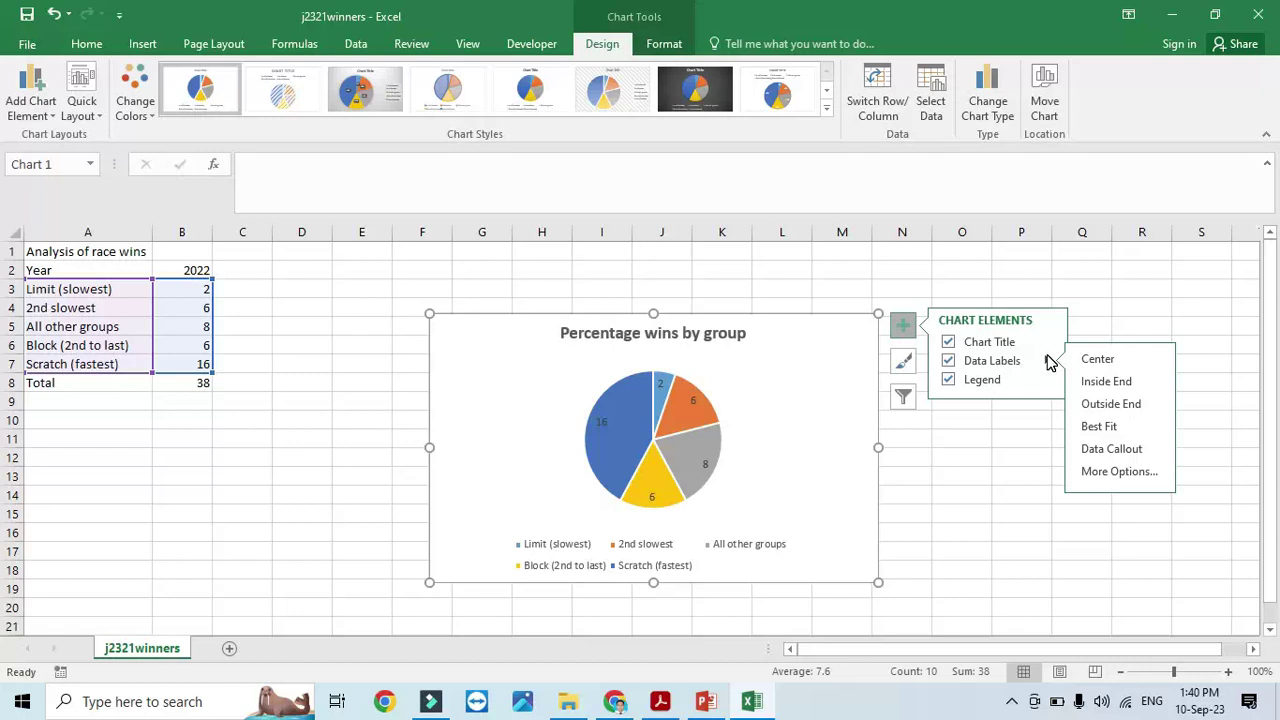
click(1130, 472)
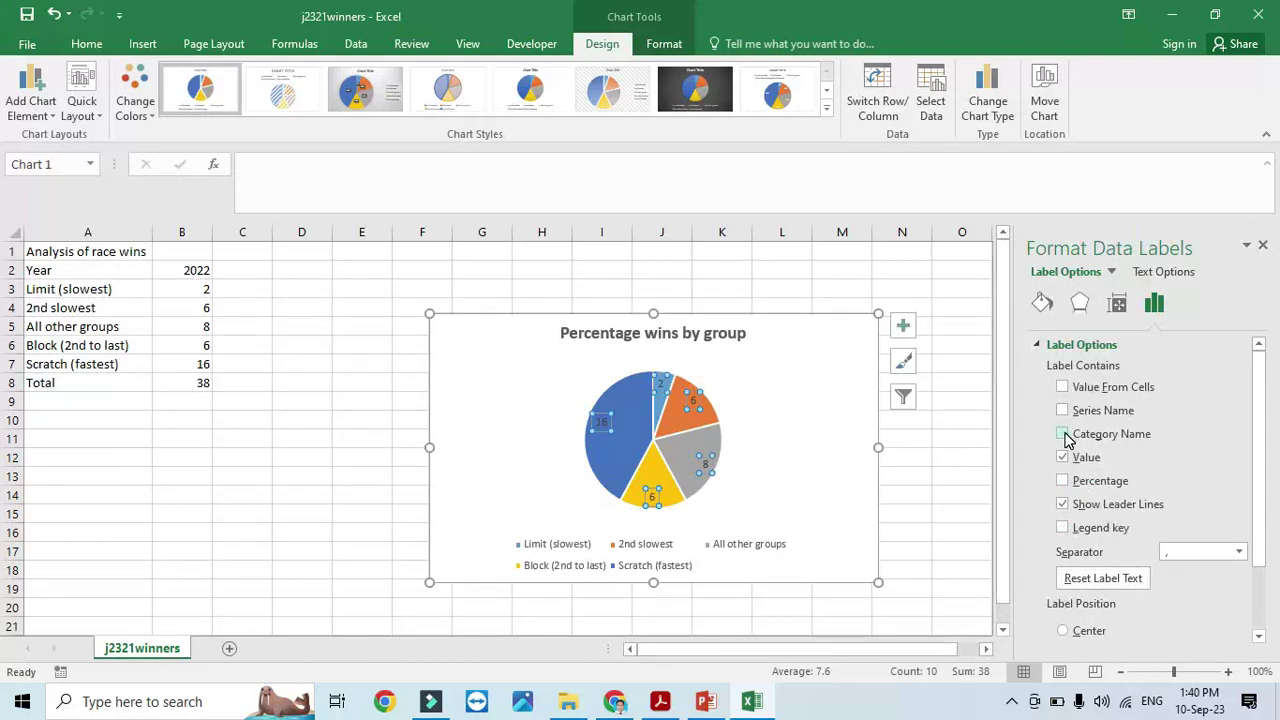
Show Category Name, Series Name and Value in the data labels, keeping leader lines
click(1063, 435)
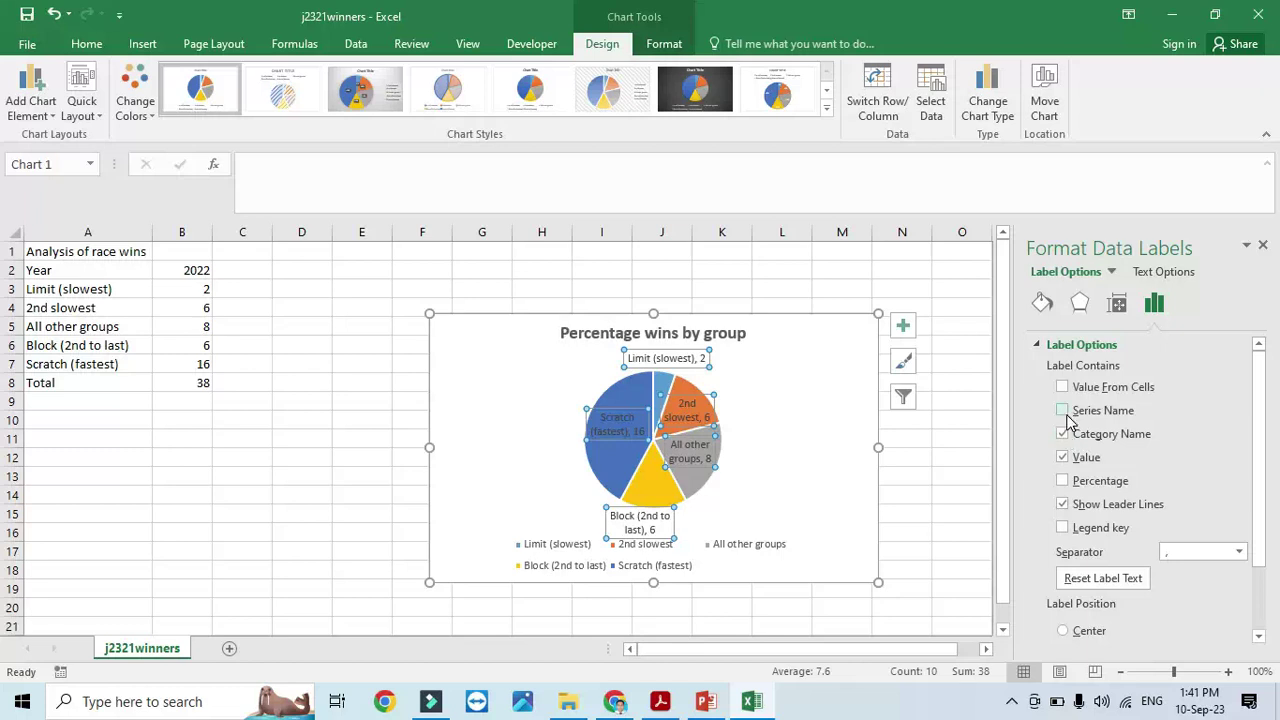
click(1063, 411)
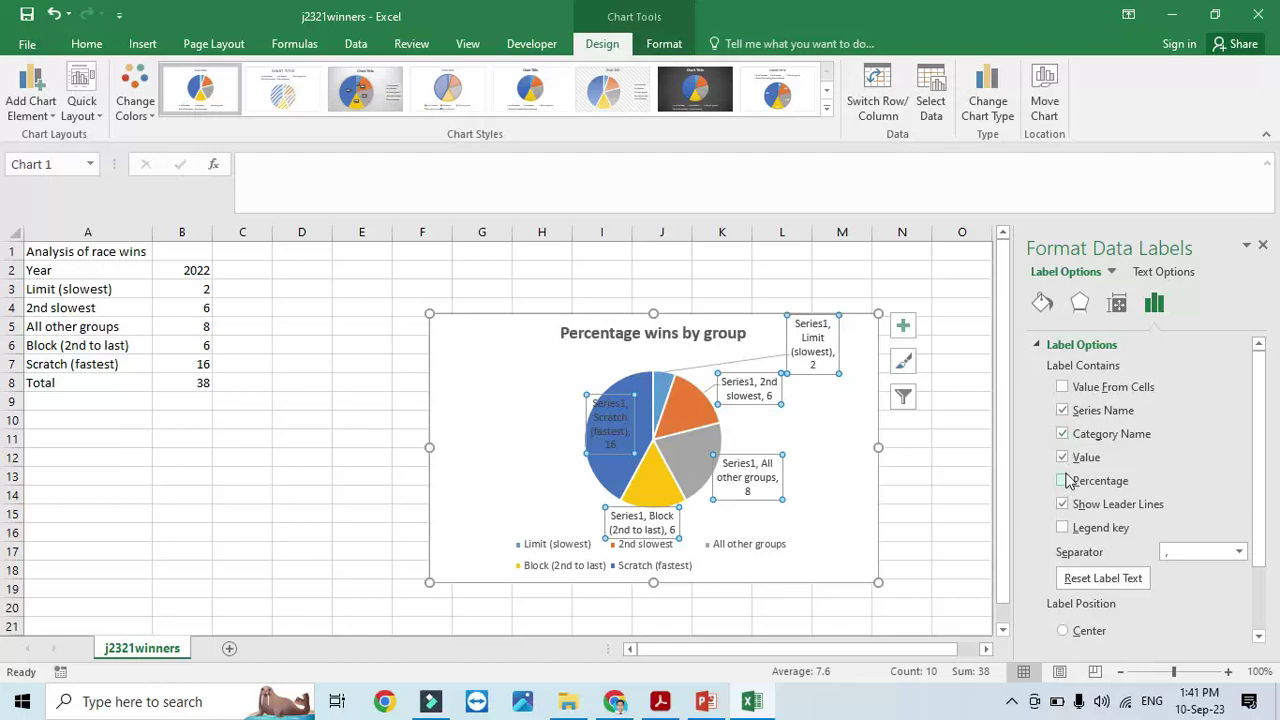
click(1063, 460)
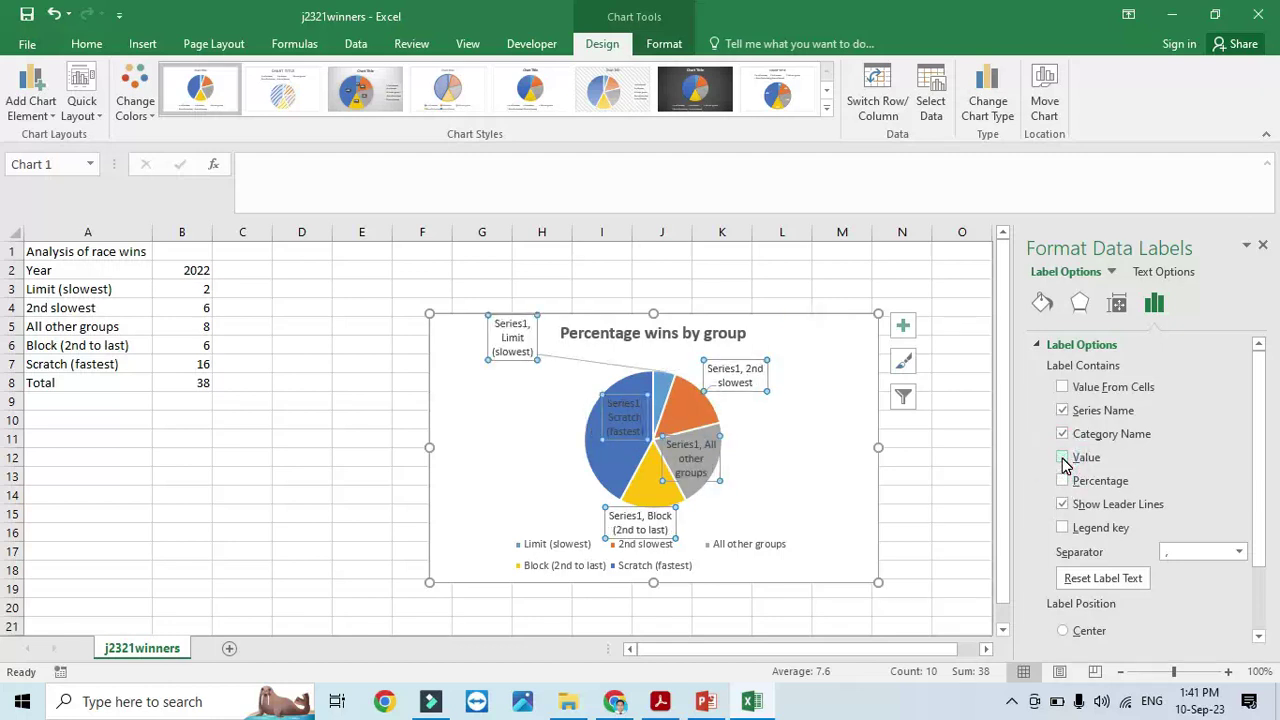
click(1063, 458)
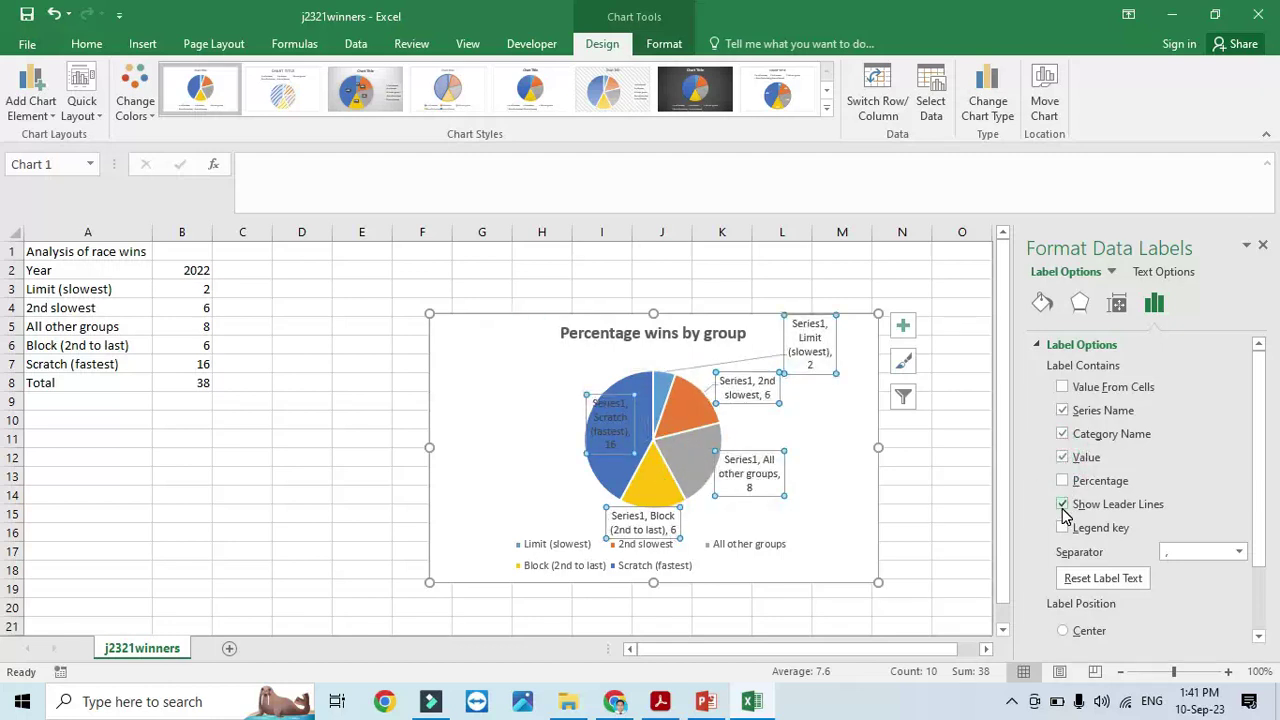
click(1063, 506)
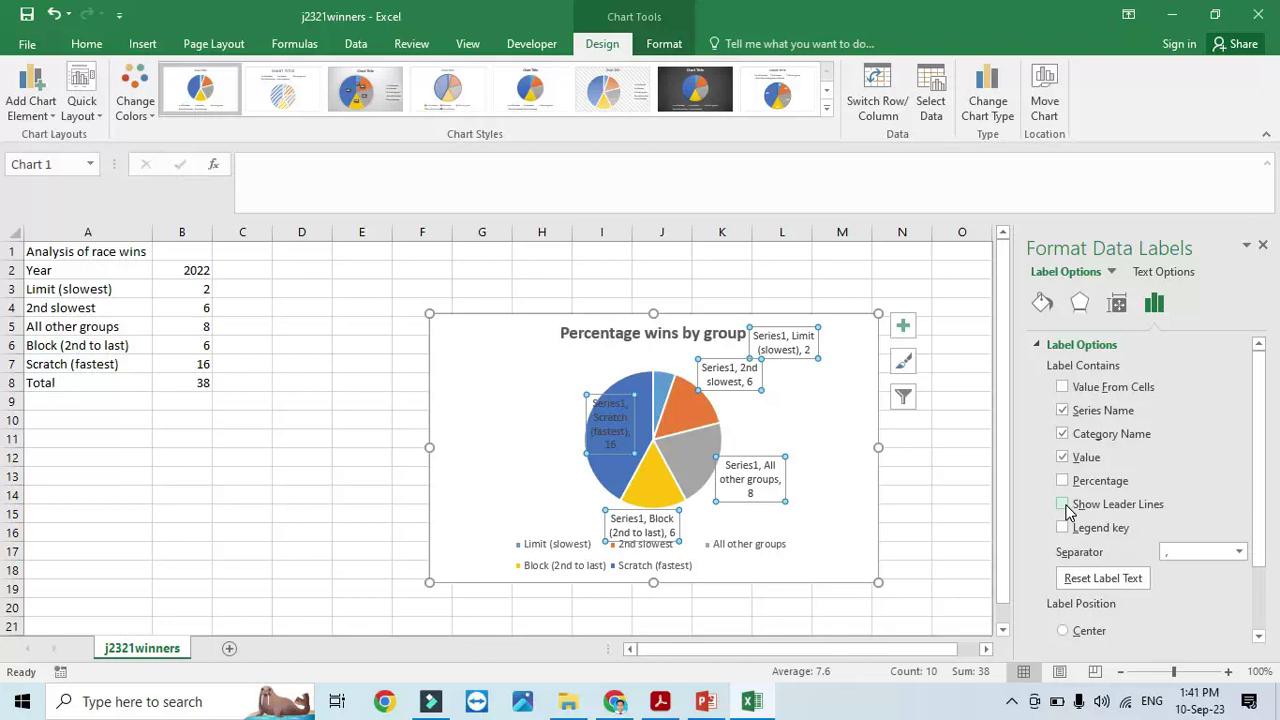
click(1063, 506)
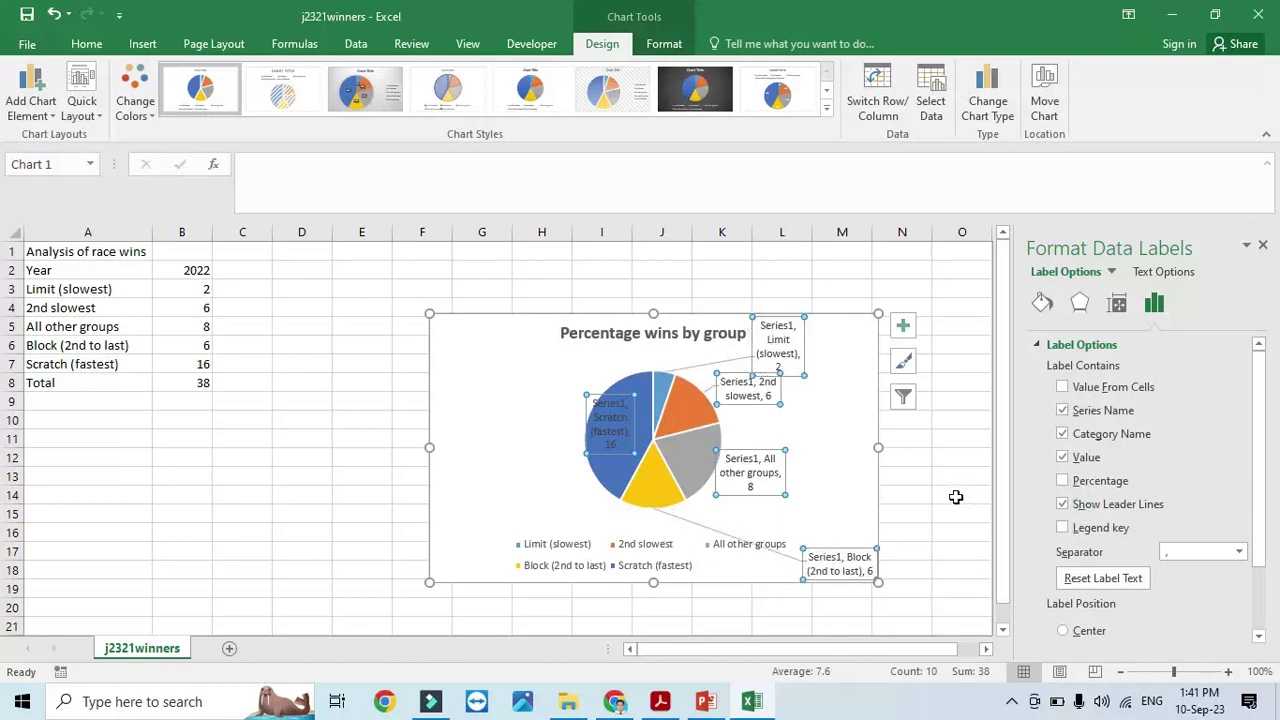
click(1062, 387)
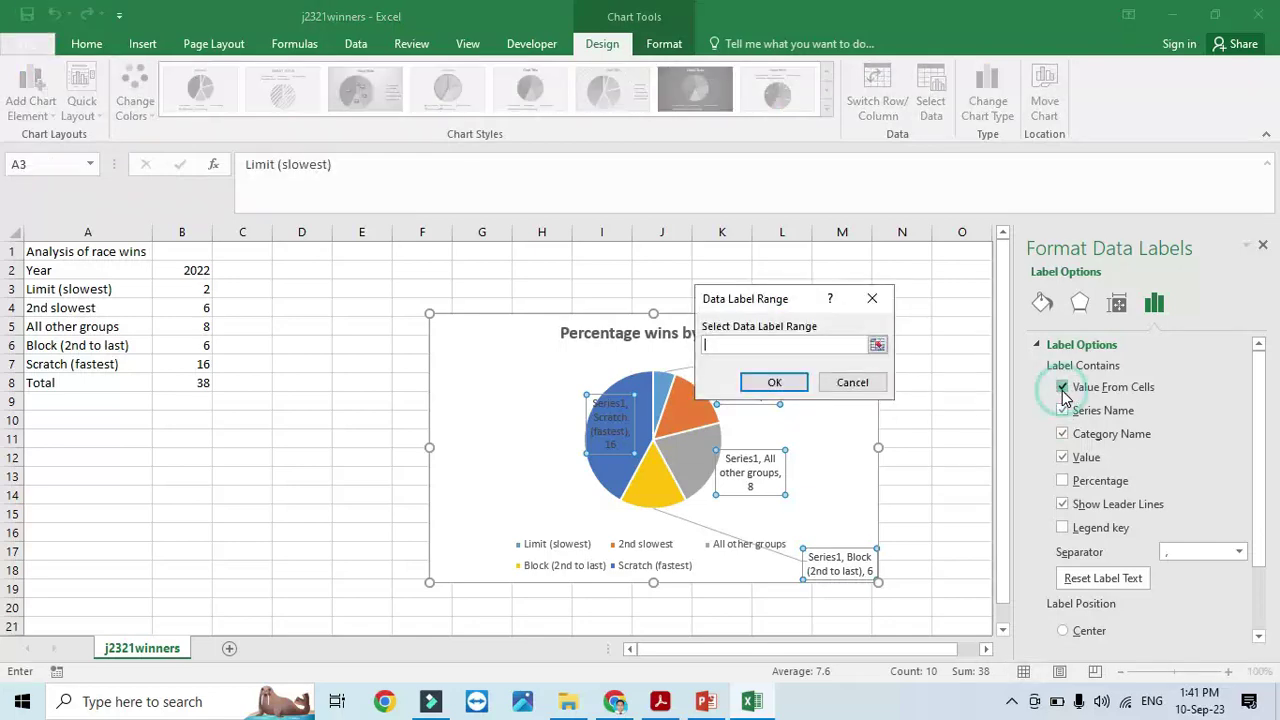
click(849, 383)
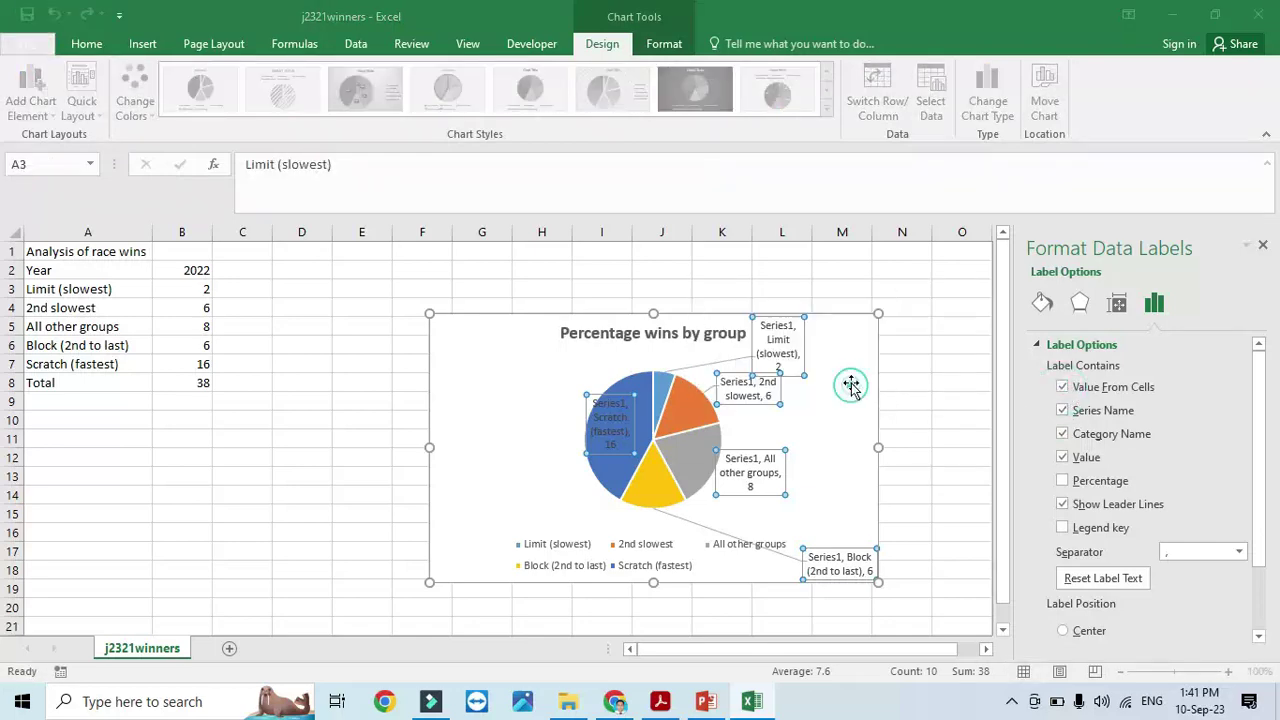
Delete the legend from the pie chart
click(937, 495)
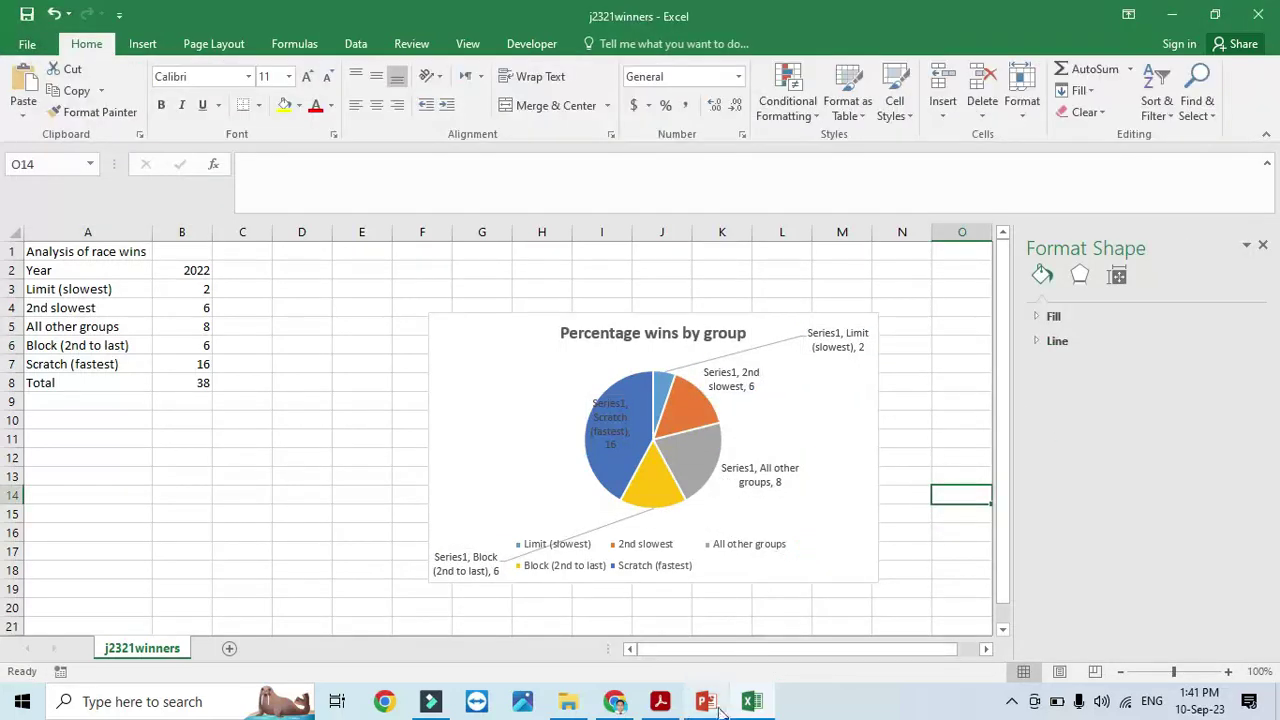
click(709, 551)
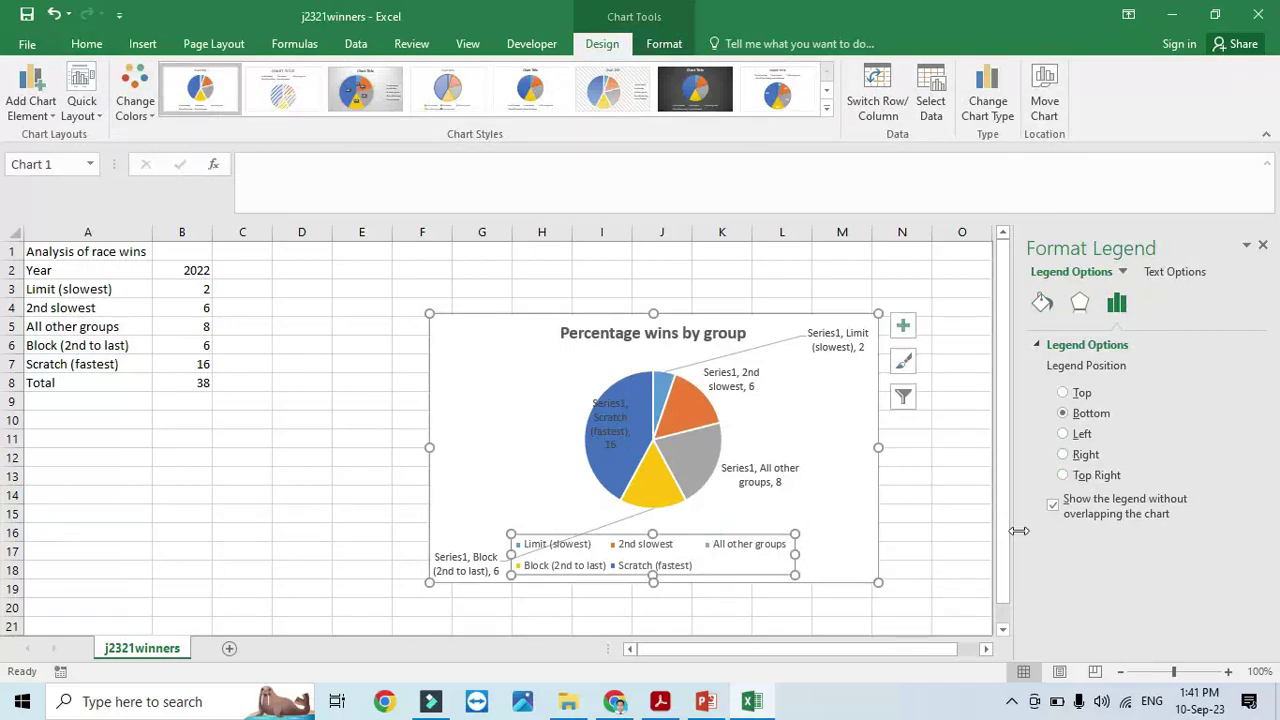
key(Delete)
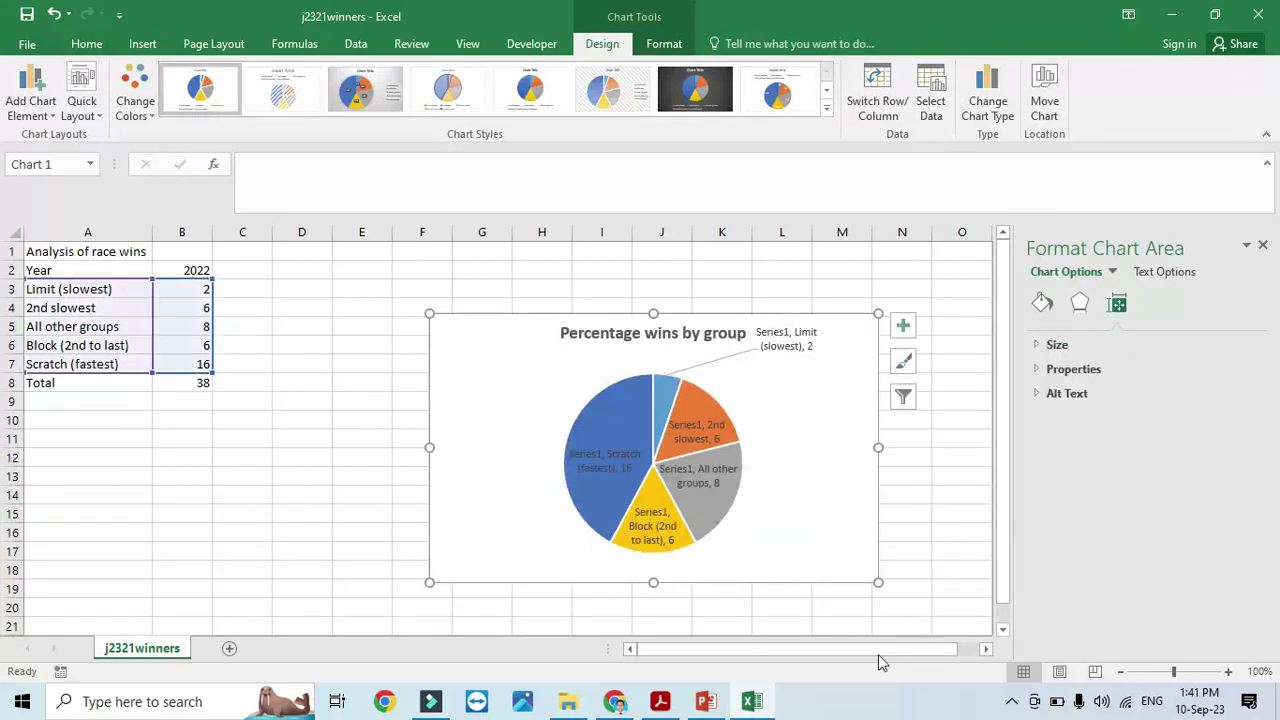
click(659, 701)
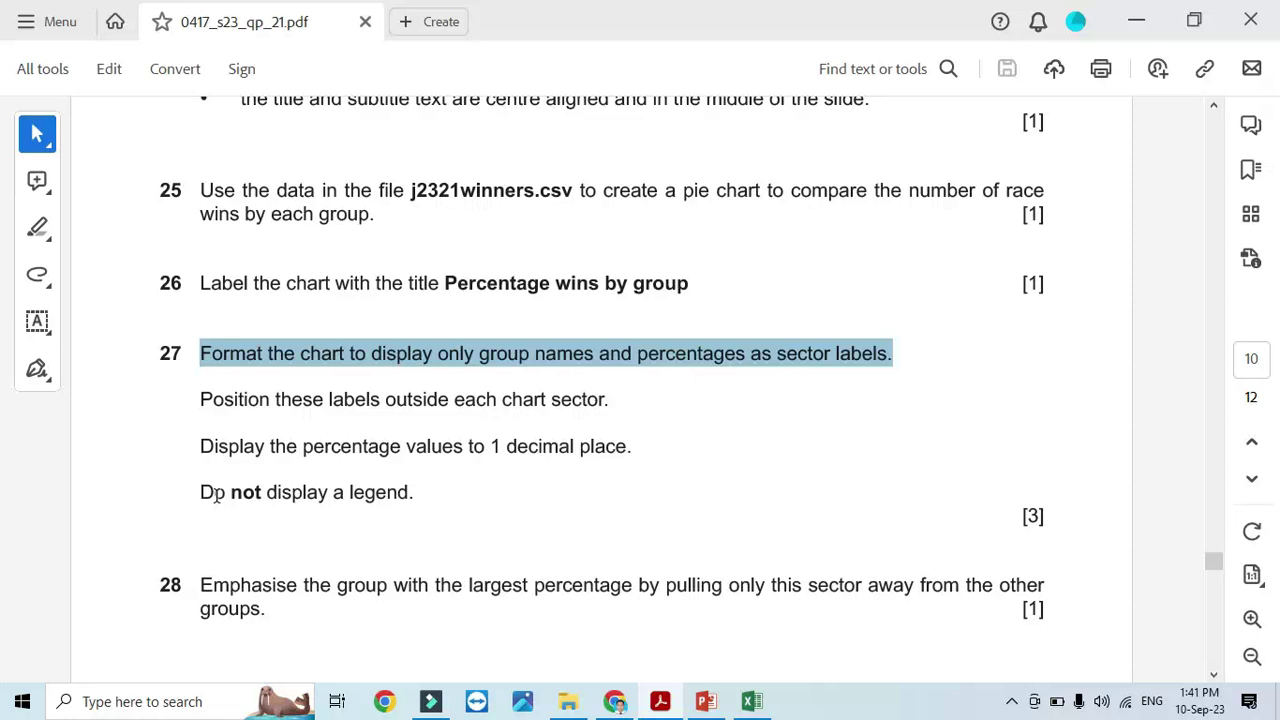
Reread question 27's no-legend and 1-decimal-place sentences, then select the chart's data labels
drag(203, 492, 413, 492)
click(265, 446)
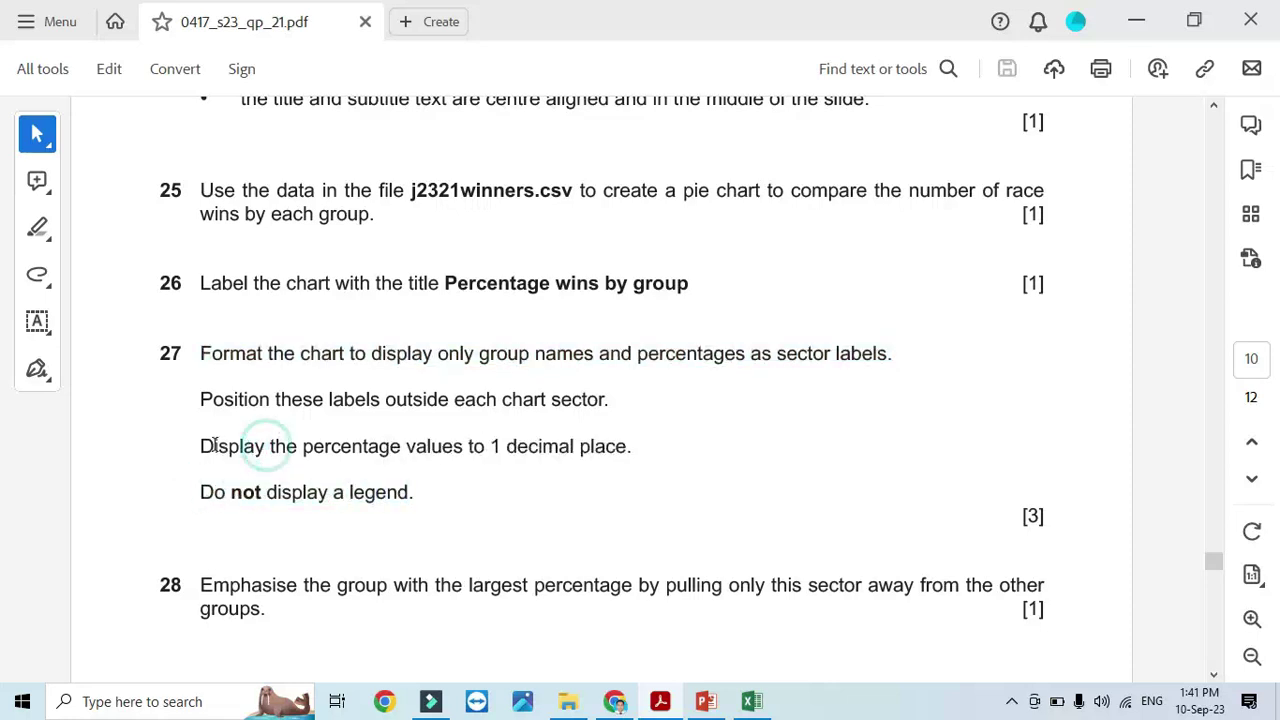
drag(200, 446, 632, 452)
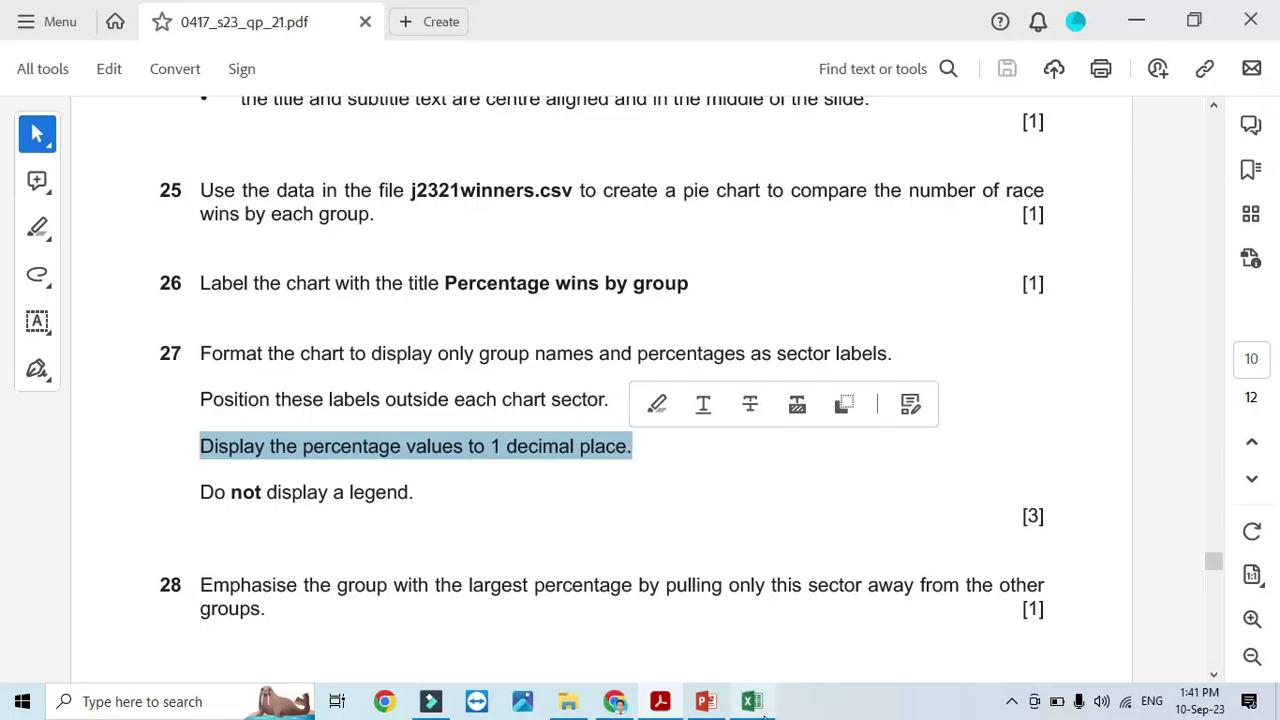
click(760, 706)
click(727, 475)
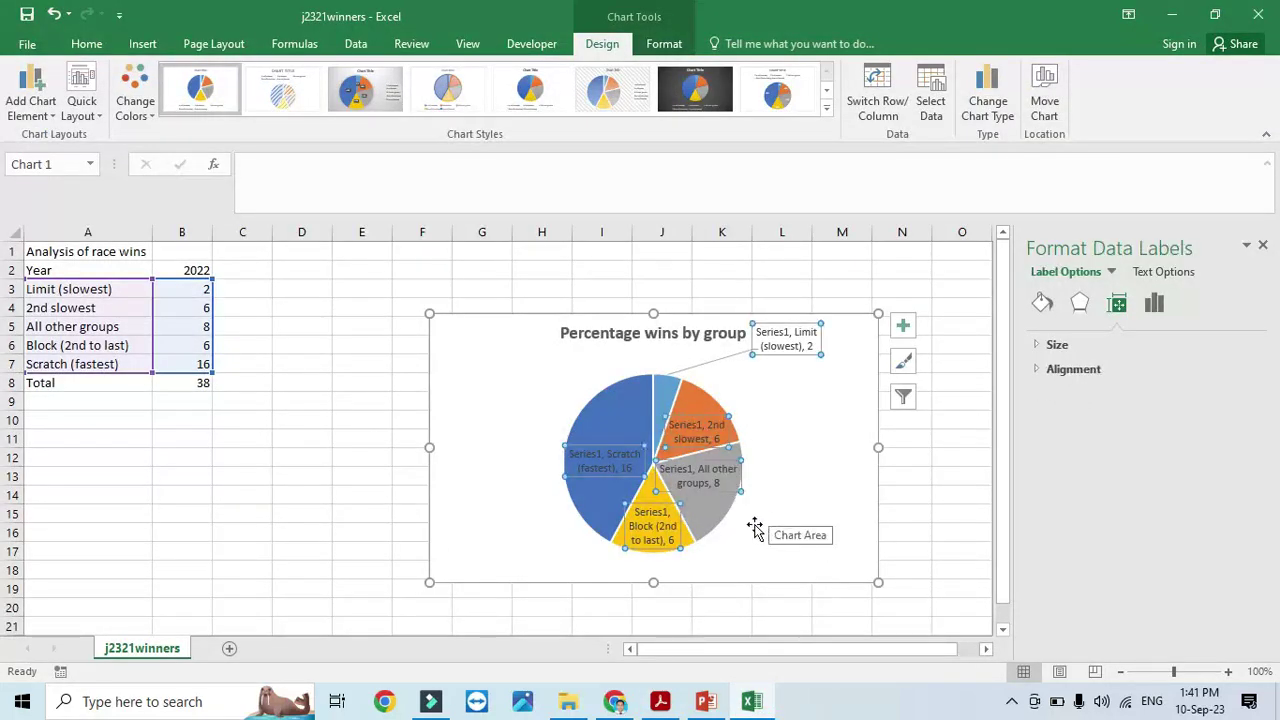
Strip the Series1 prefix from the 2nd slowest and All other groups labels
mouse_move(723, 508)
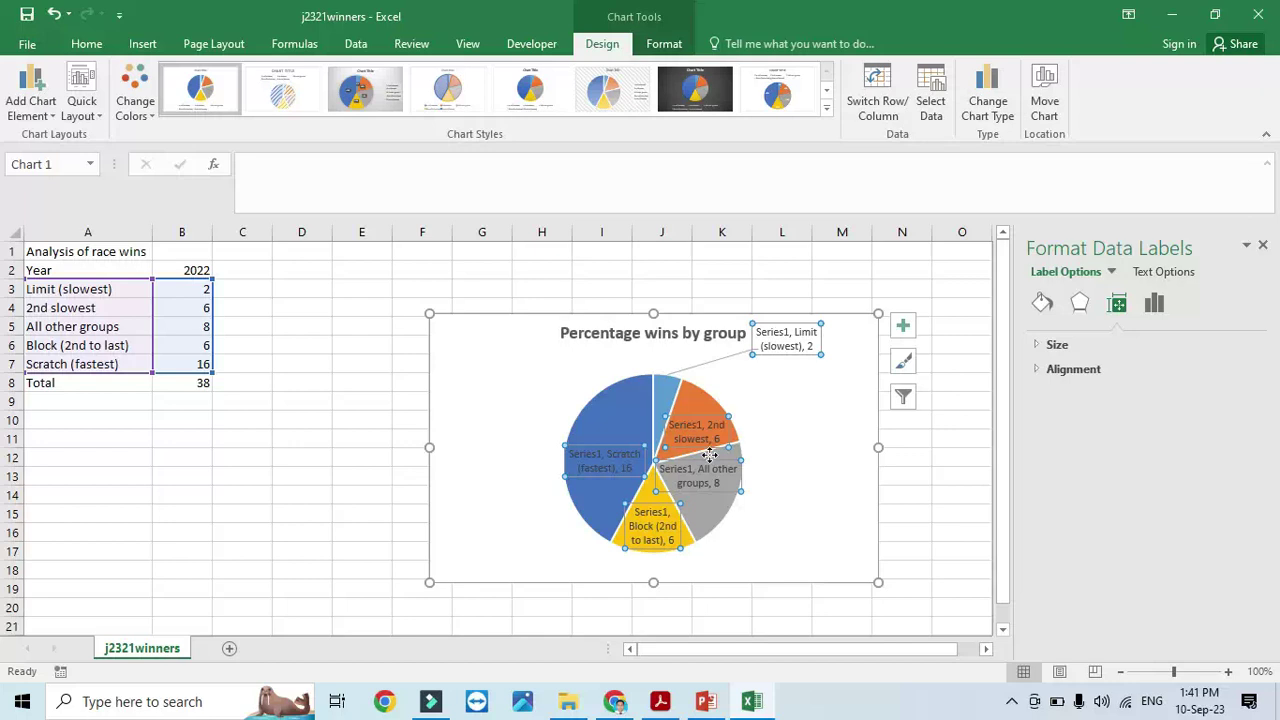
click(708, 436)
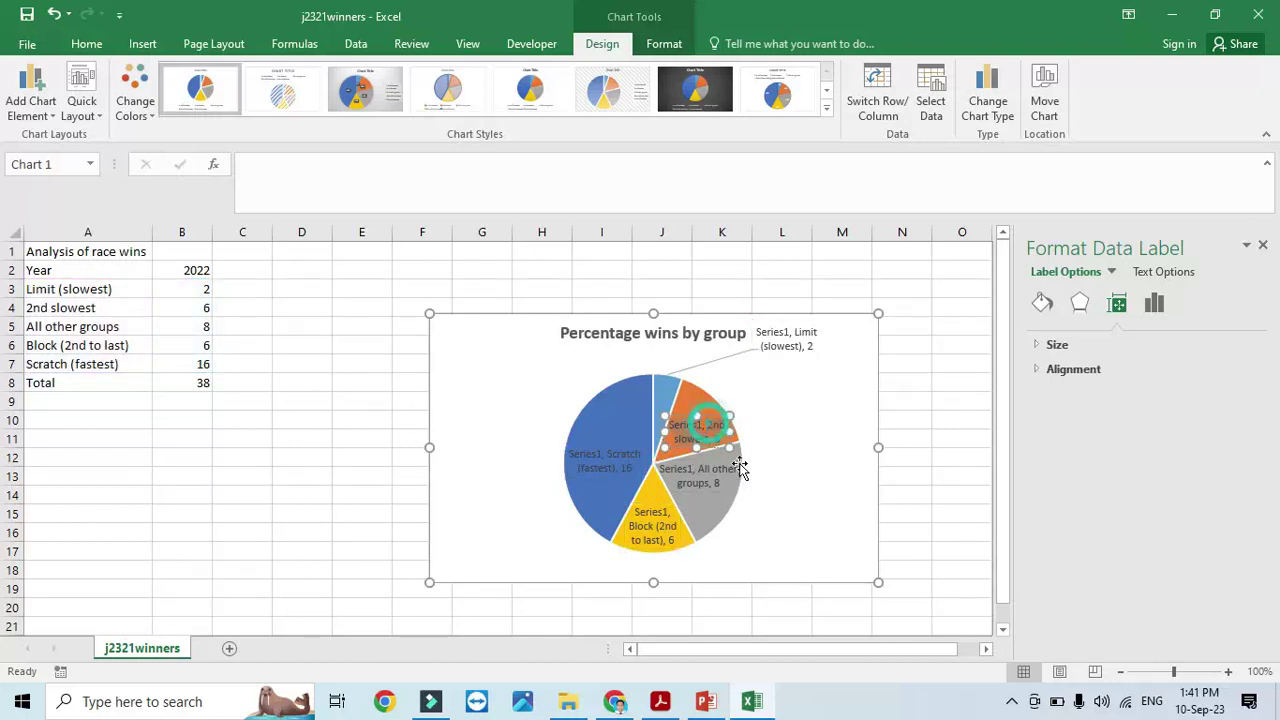
click(703, 425)
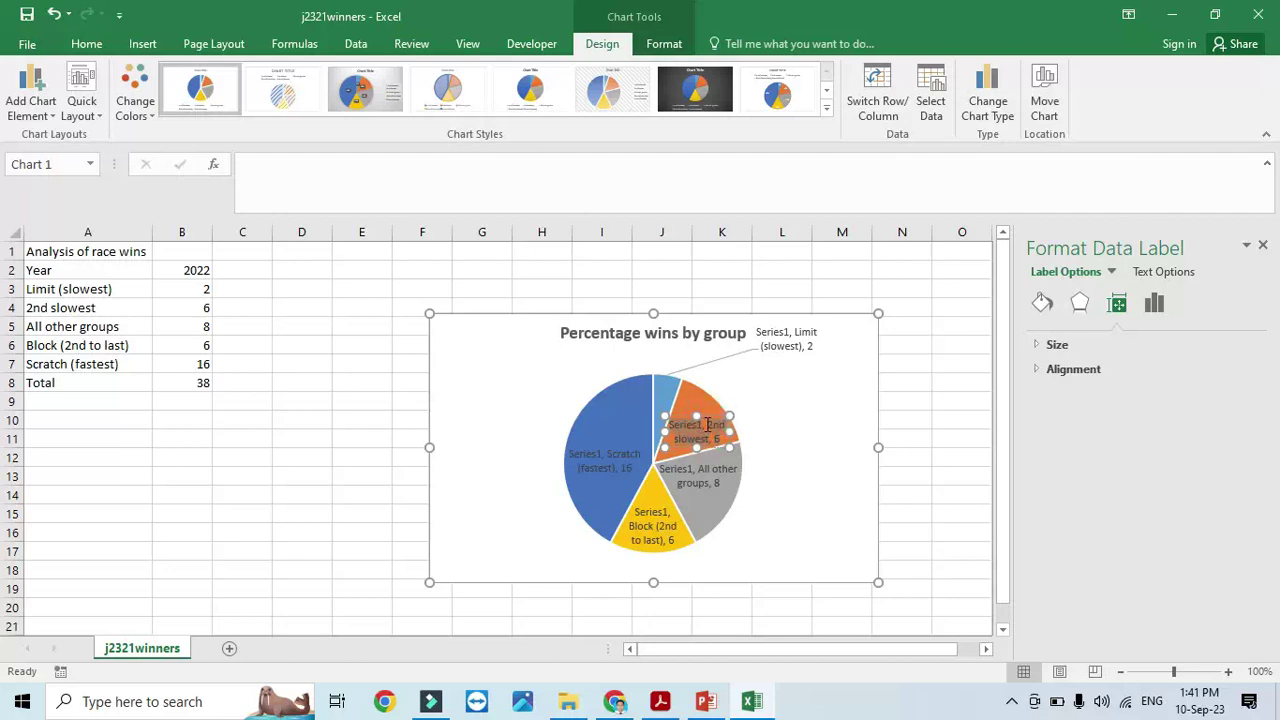
drag(722, 442, 725, 443)
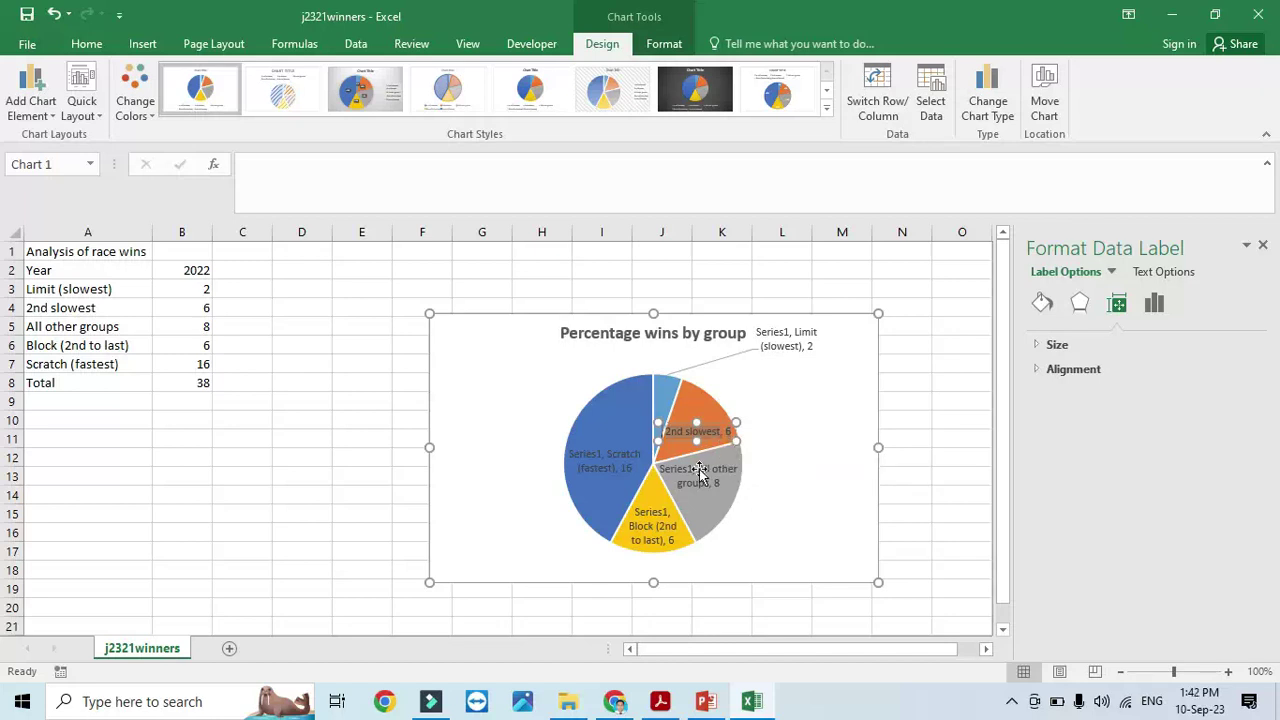
click(690, 468)
click(697, 476)
click(714, 476)
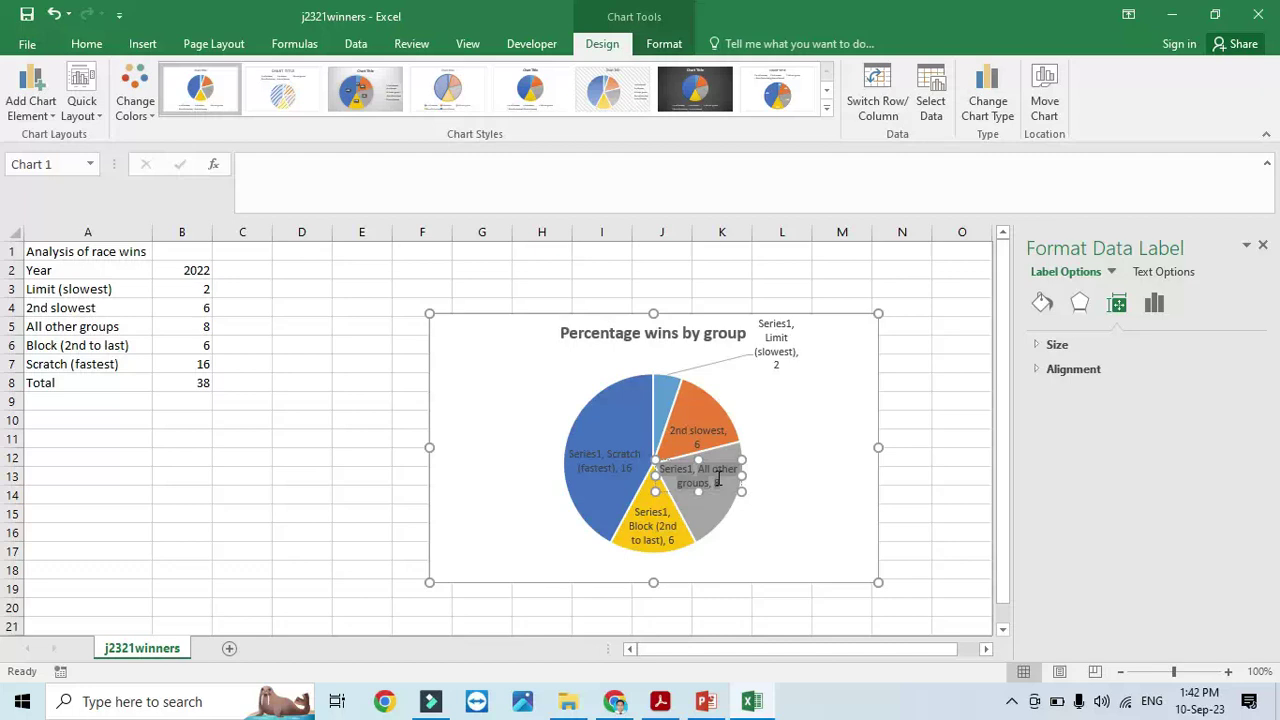
key(Delete)
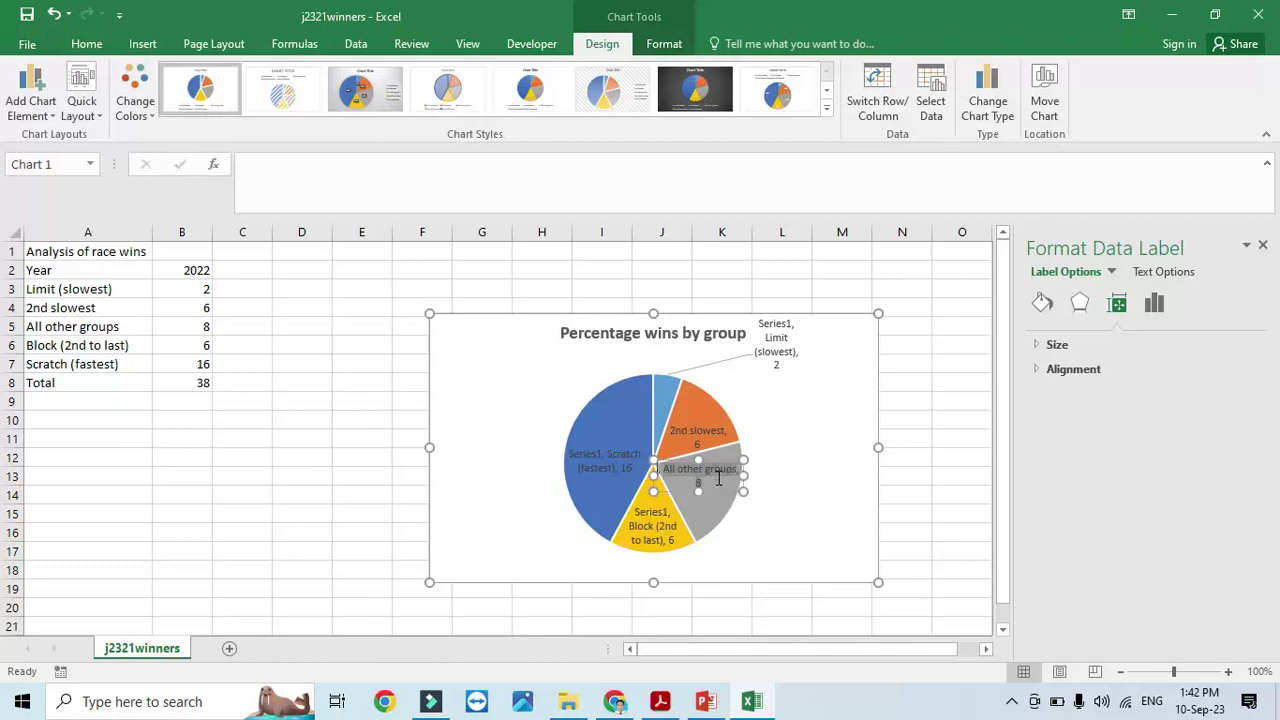
Remove Series1 from the Block, Scratch (fastest) and Limit (slowest) labels
click(653, 510)
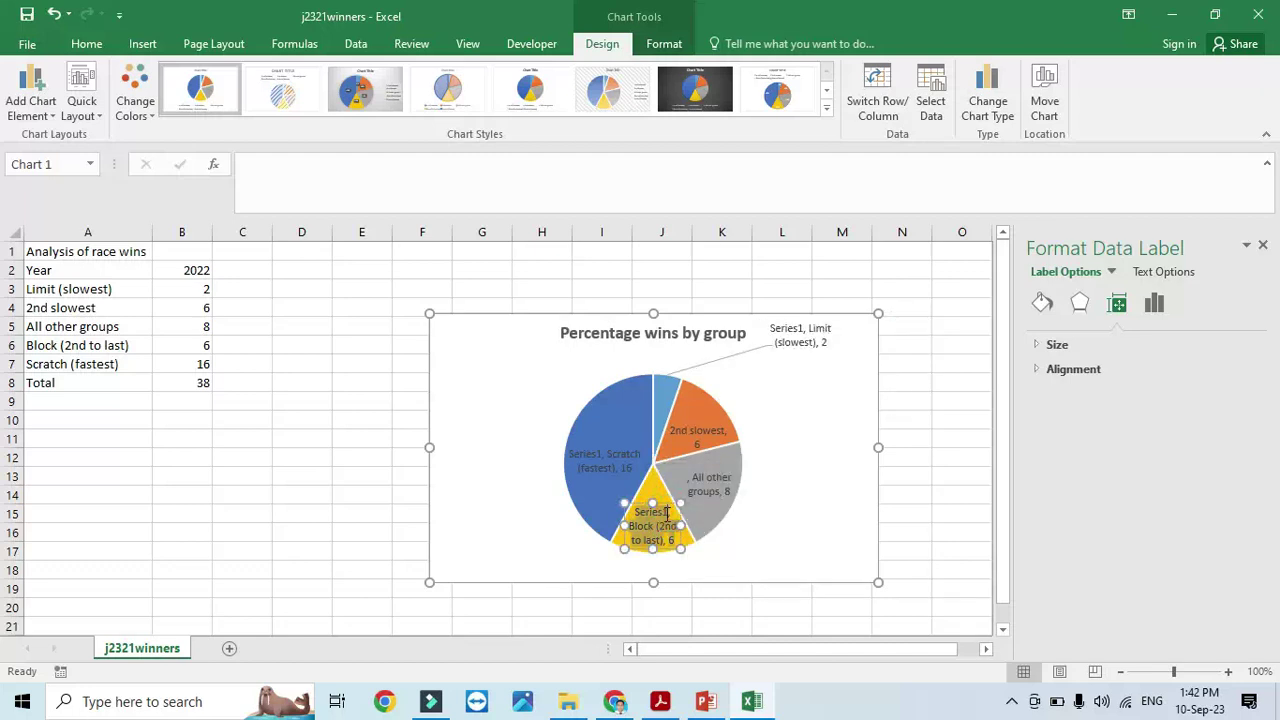
key(Delete)
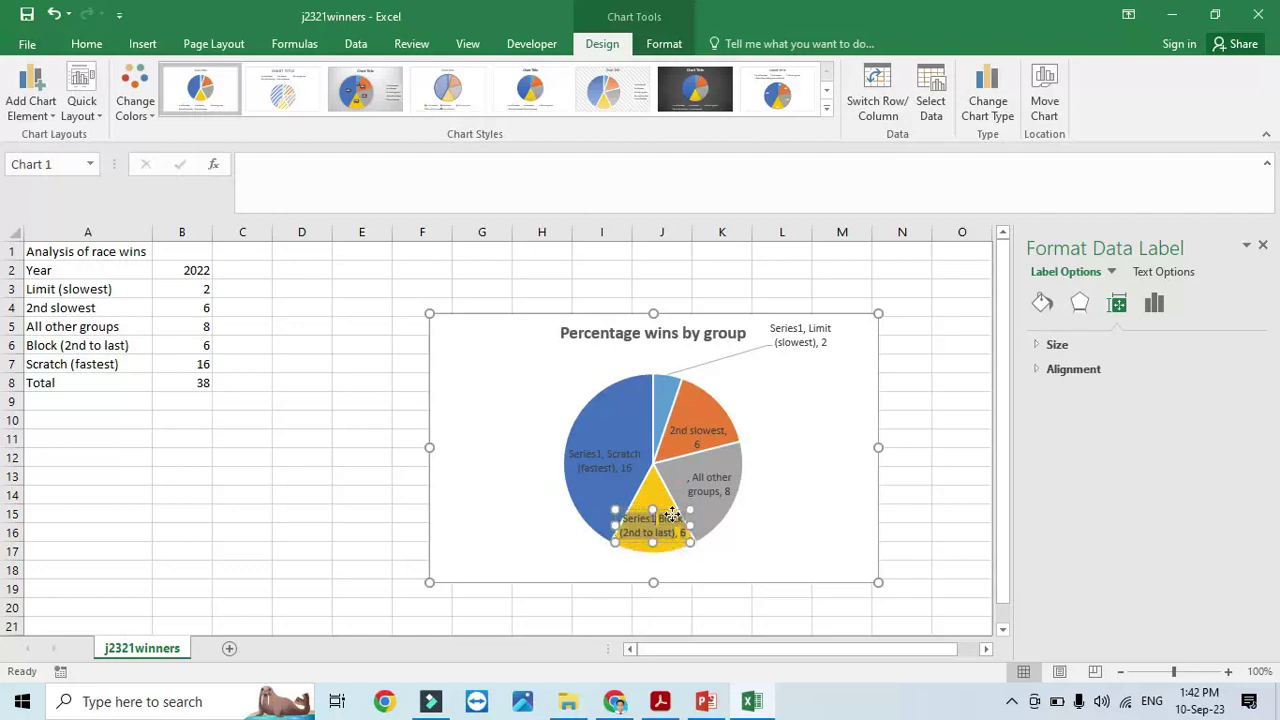
click(598, 457)
key(Delete)
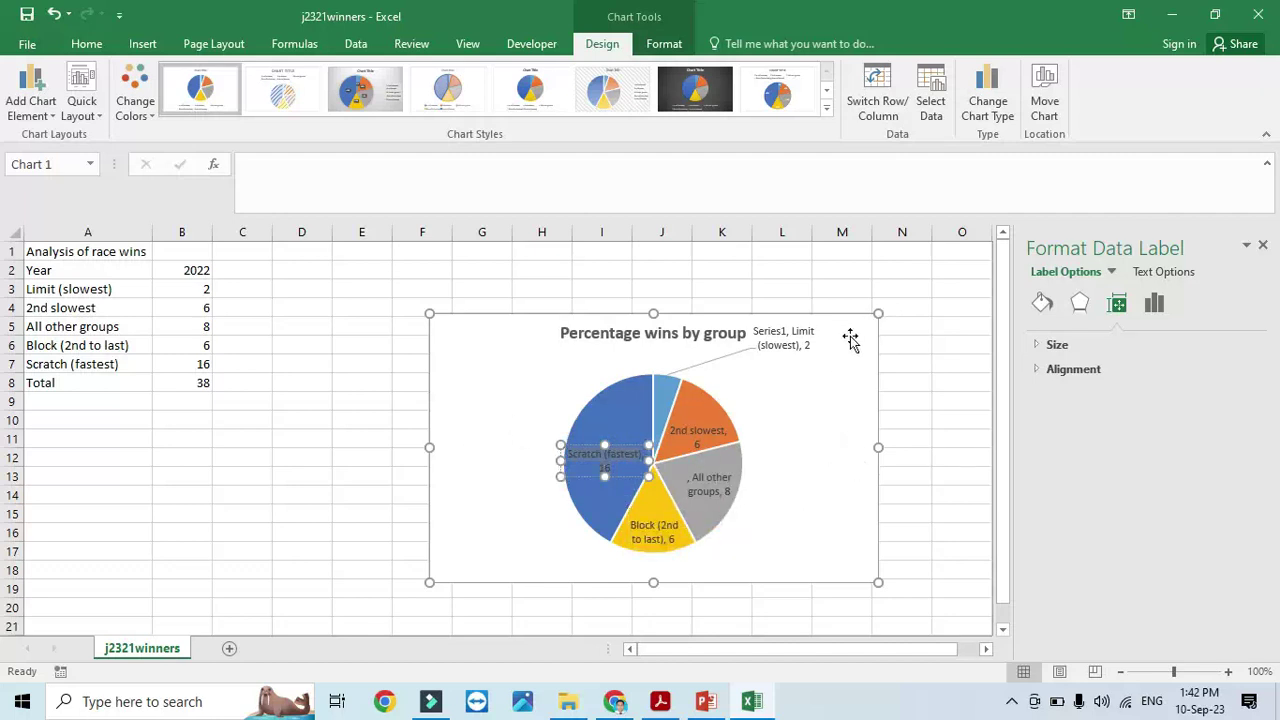
click(783, 344)
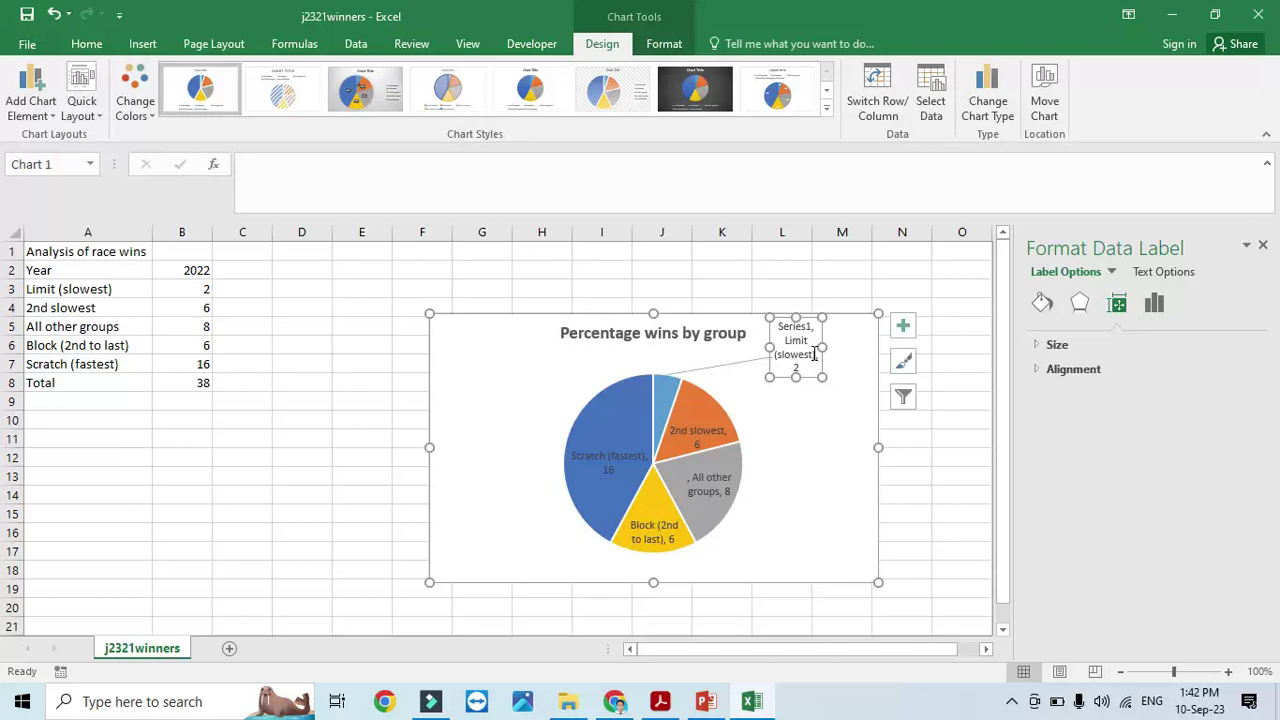
drag(777, 326, 823, 352)
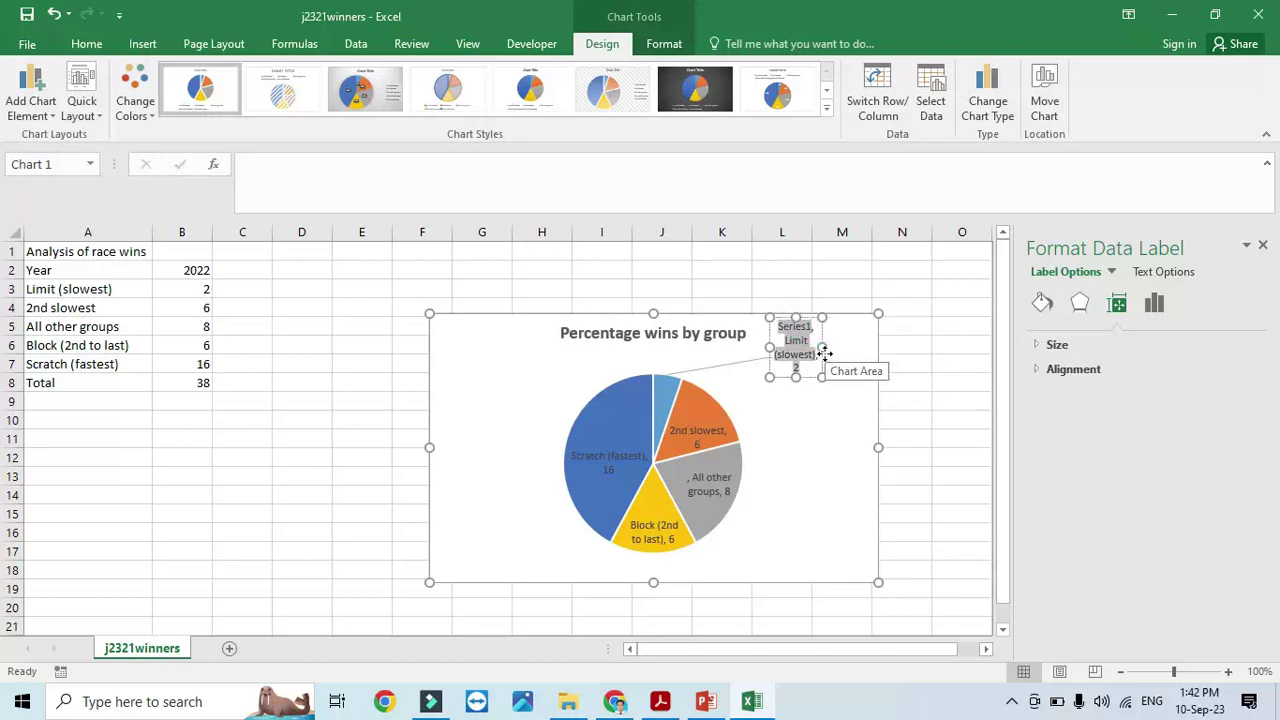
key(Delete)
click(856, 441)
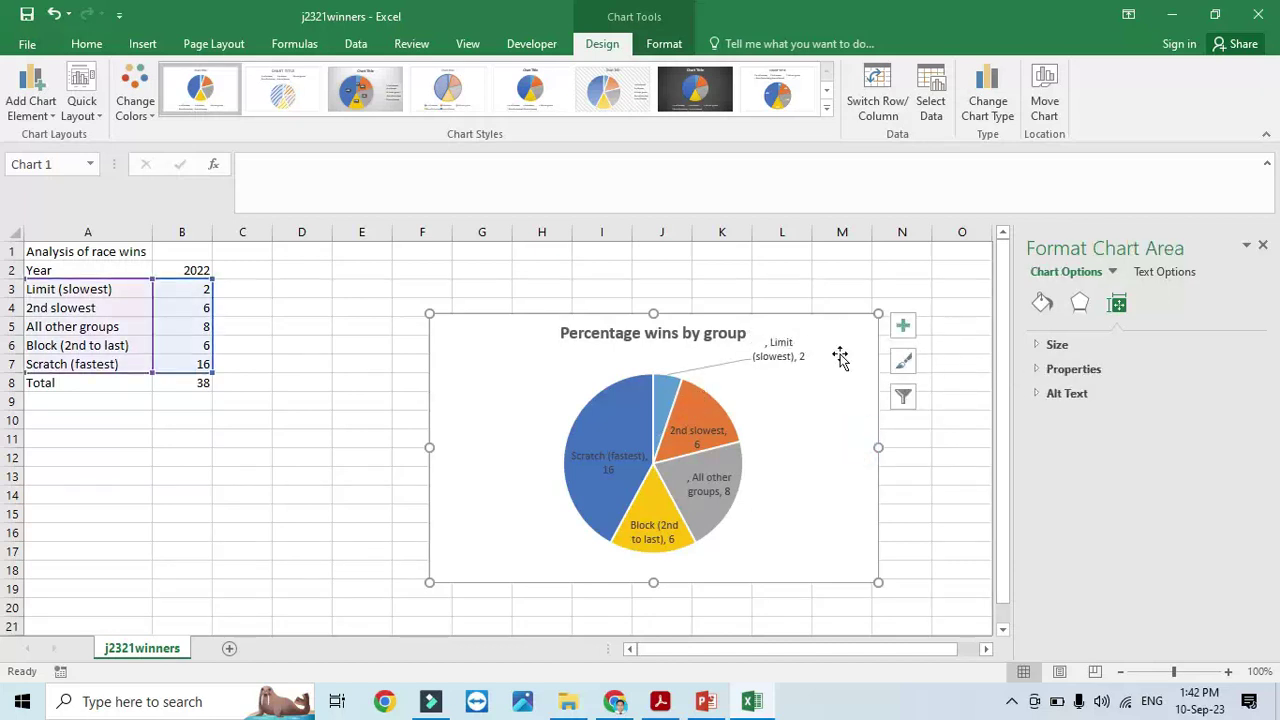
Switch on Percentage in the pie's data label options
click(902, 325)
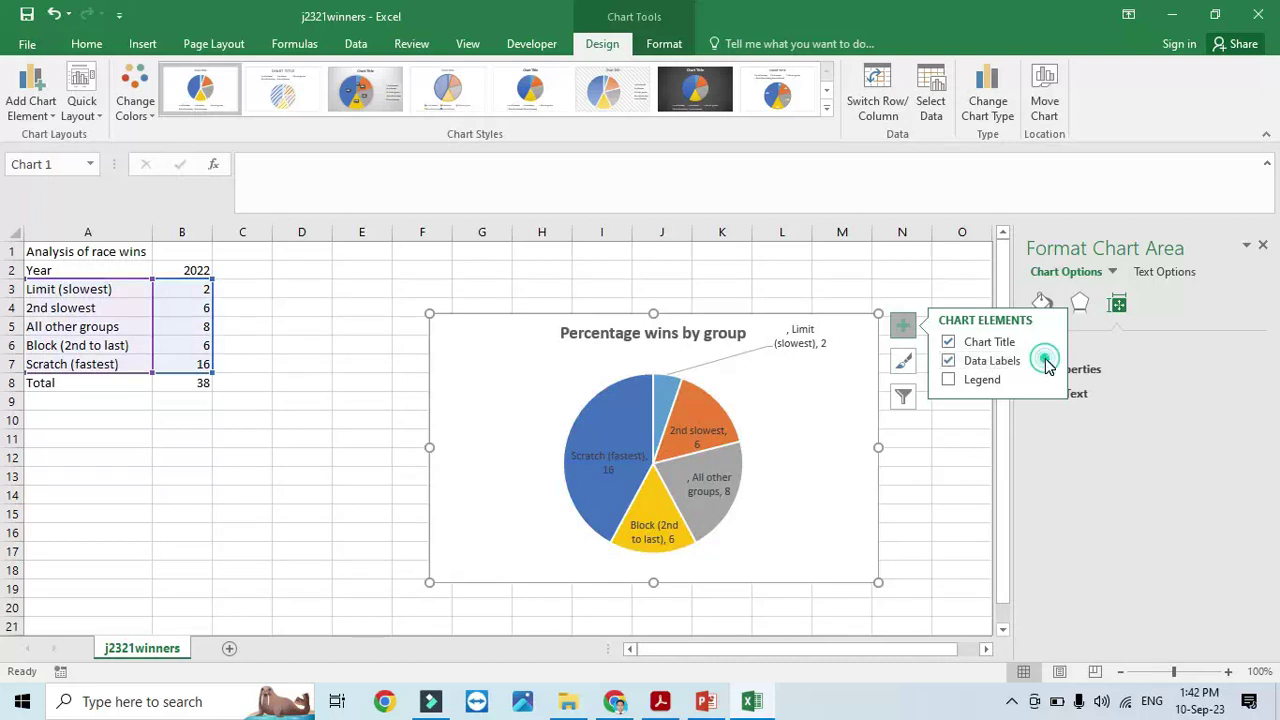
click(1046, 360)
click(1088, 470)
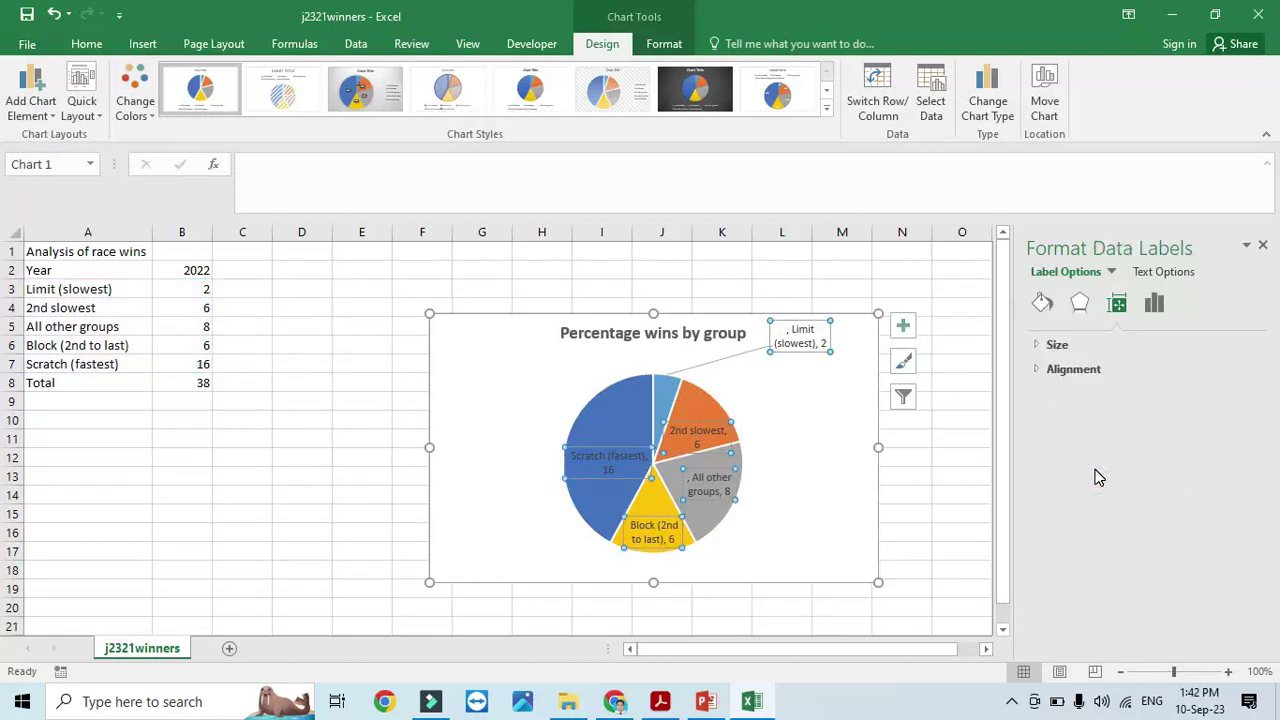
click(1154, 304)
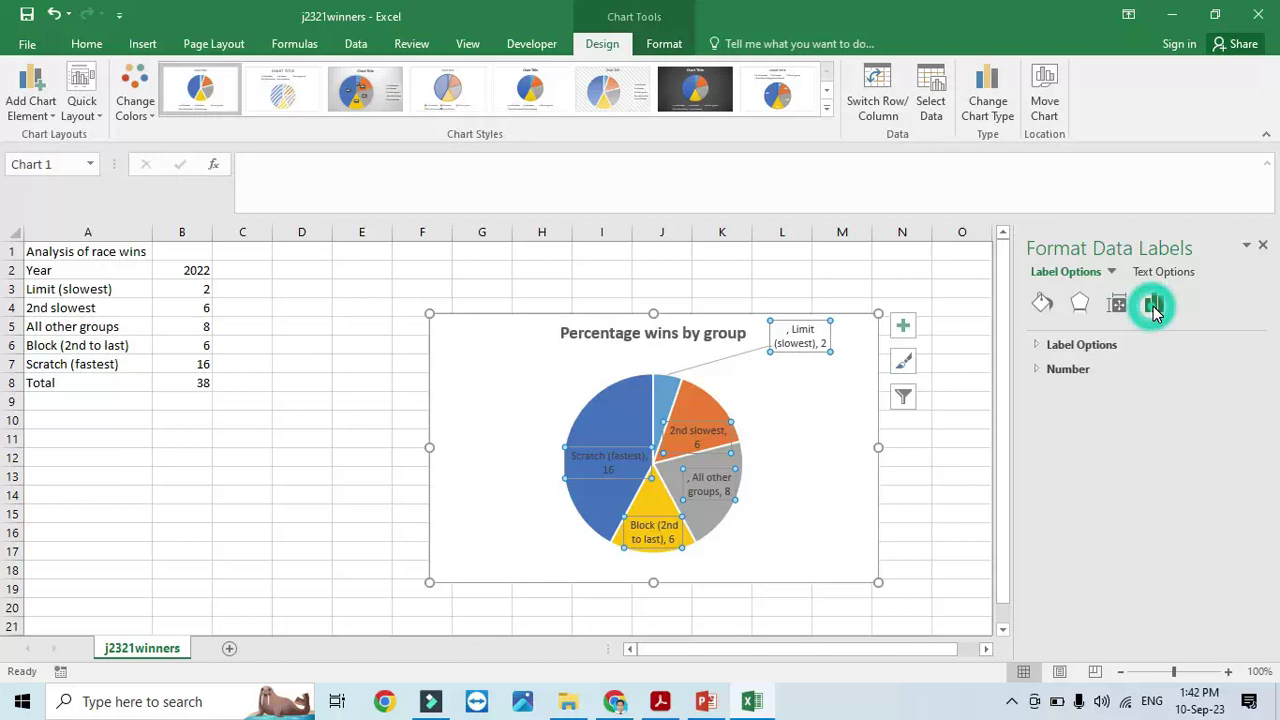
click(1117, 304)
click(1079, 304)
click(1042, 304)
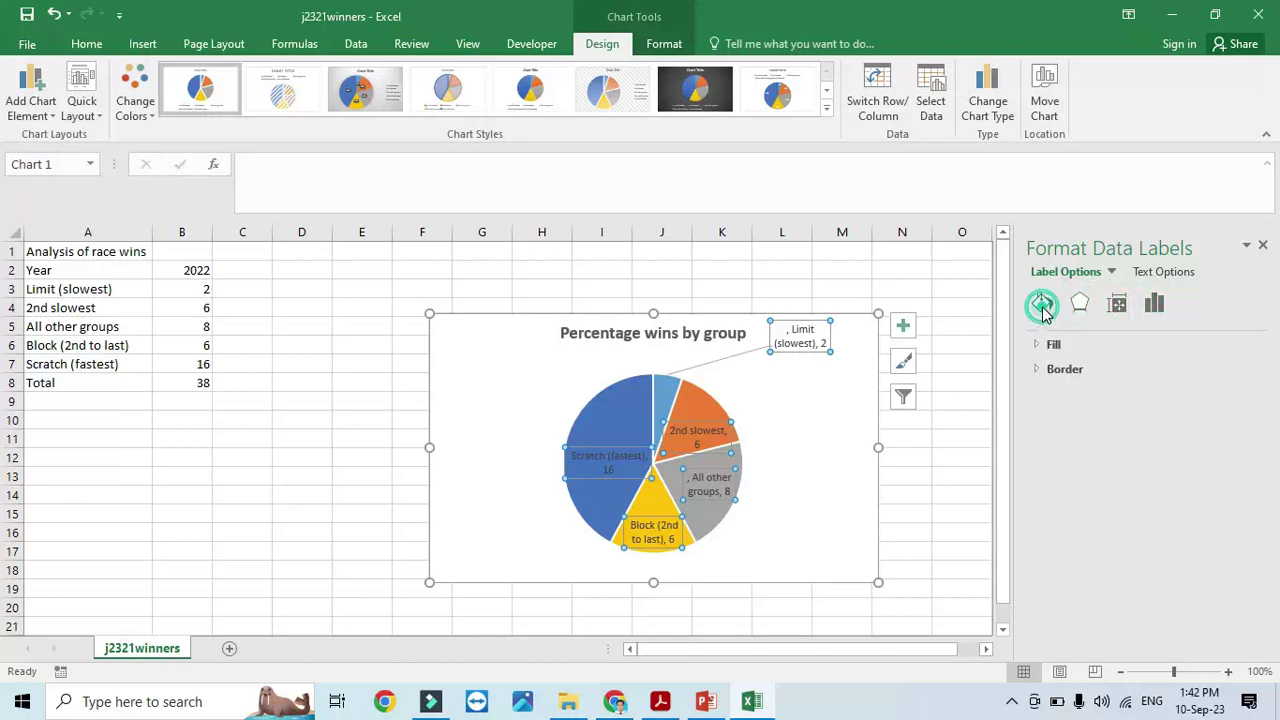
click(1077, 302)
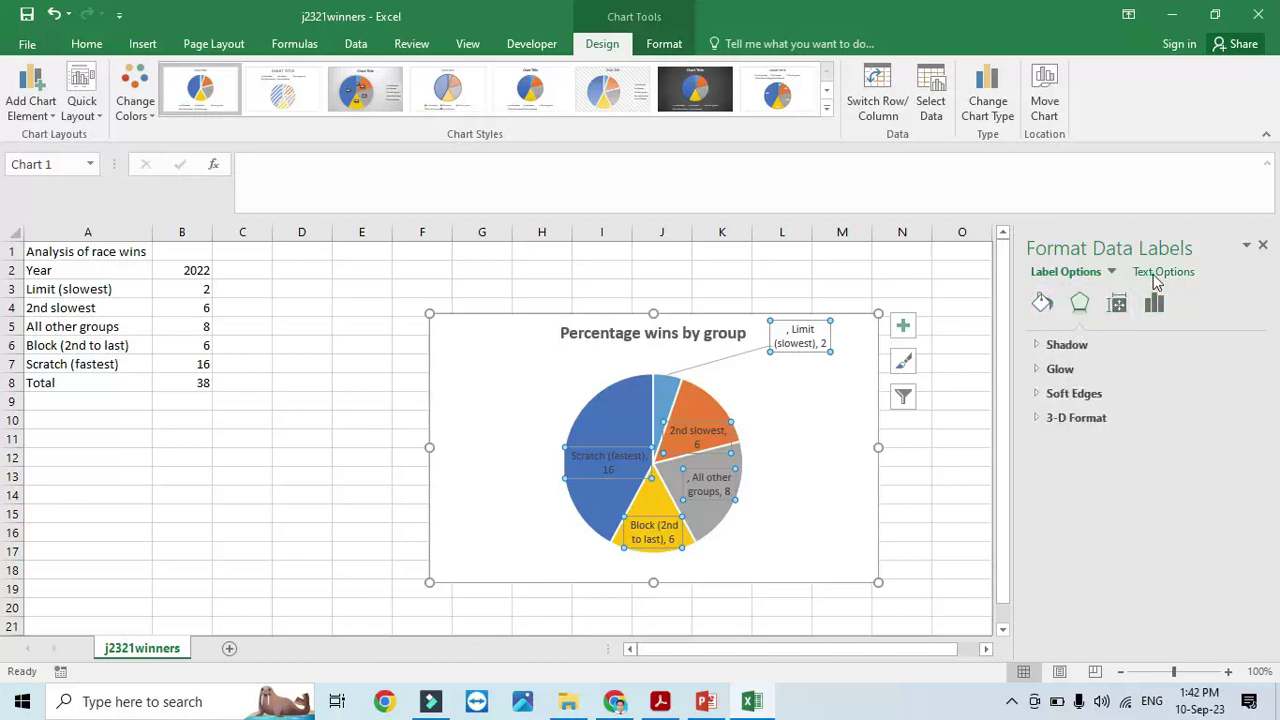
click(1158, 276)
click(1078, 276)
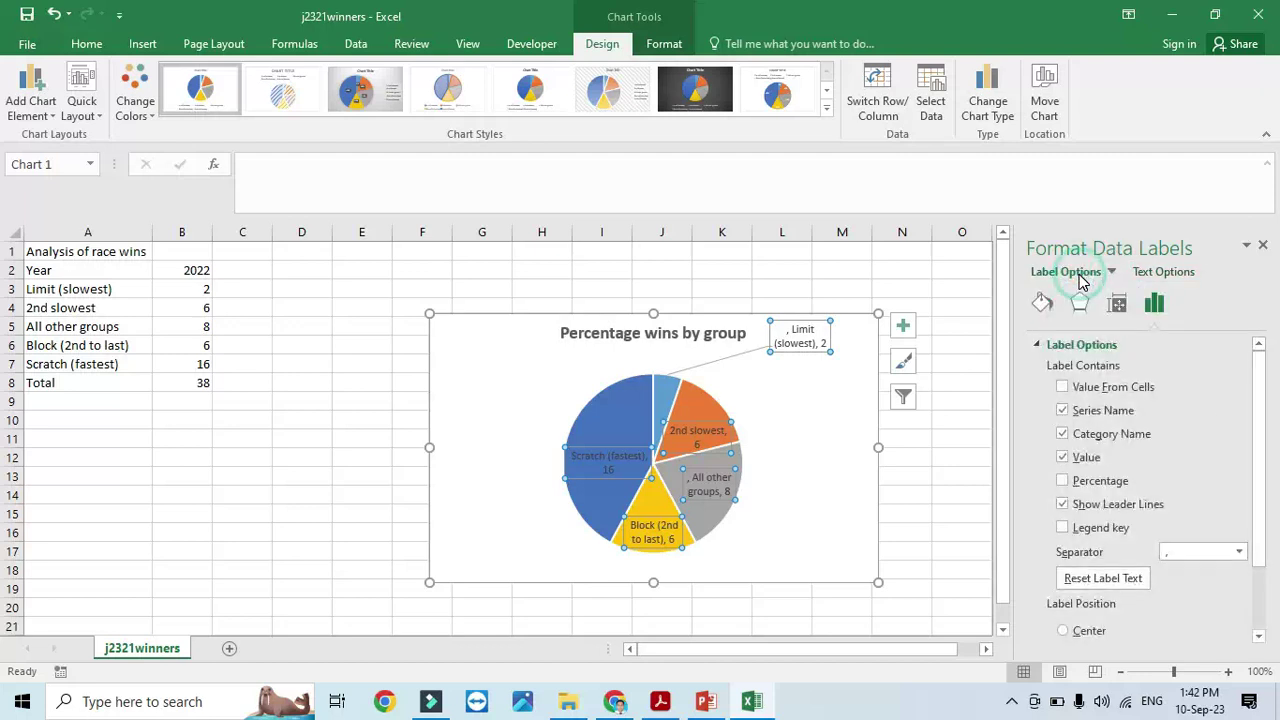
click(1064, 482)
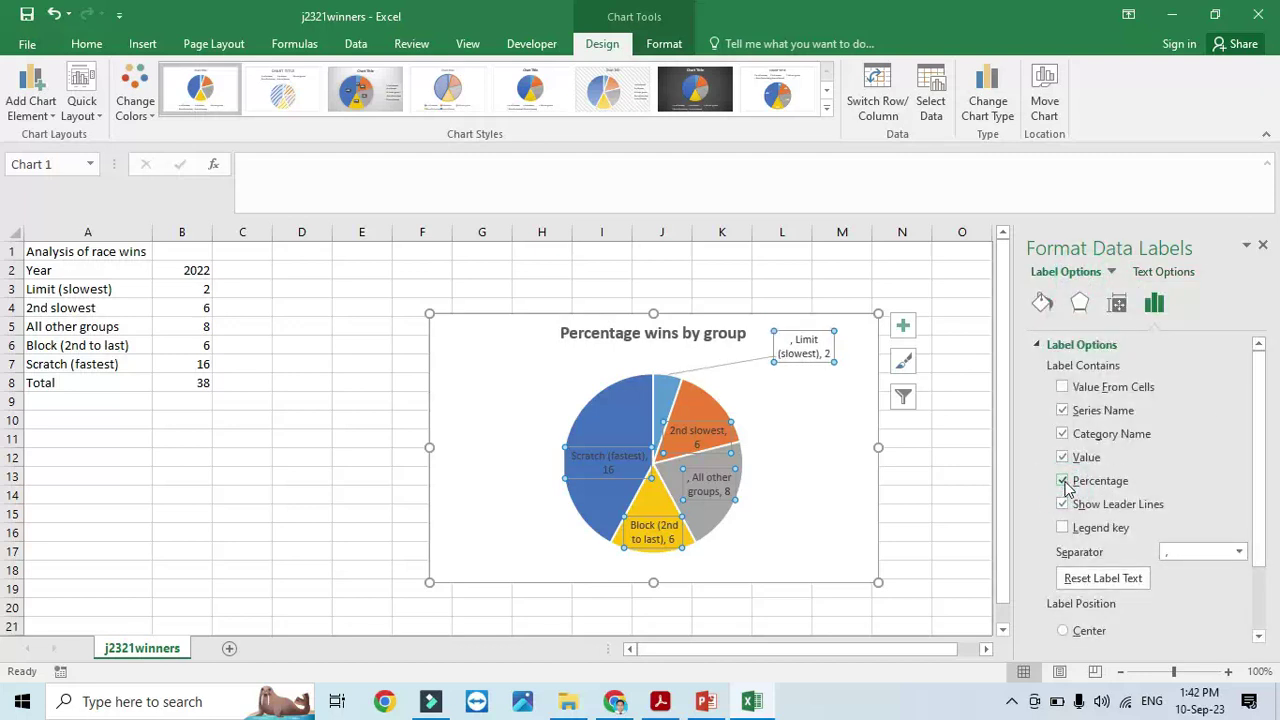
click(936, 520)
Highlight question 28's instruction to pull only the largest-percentage sector away
click(659, 701)
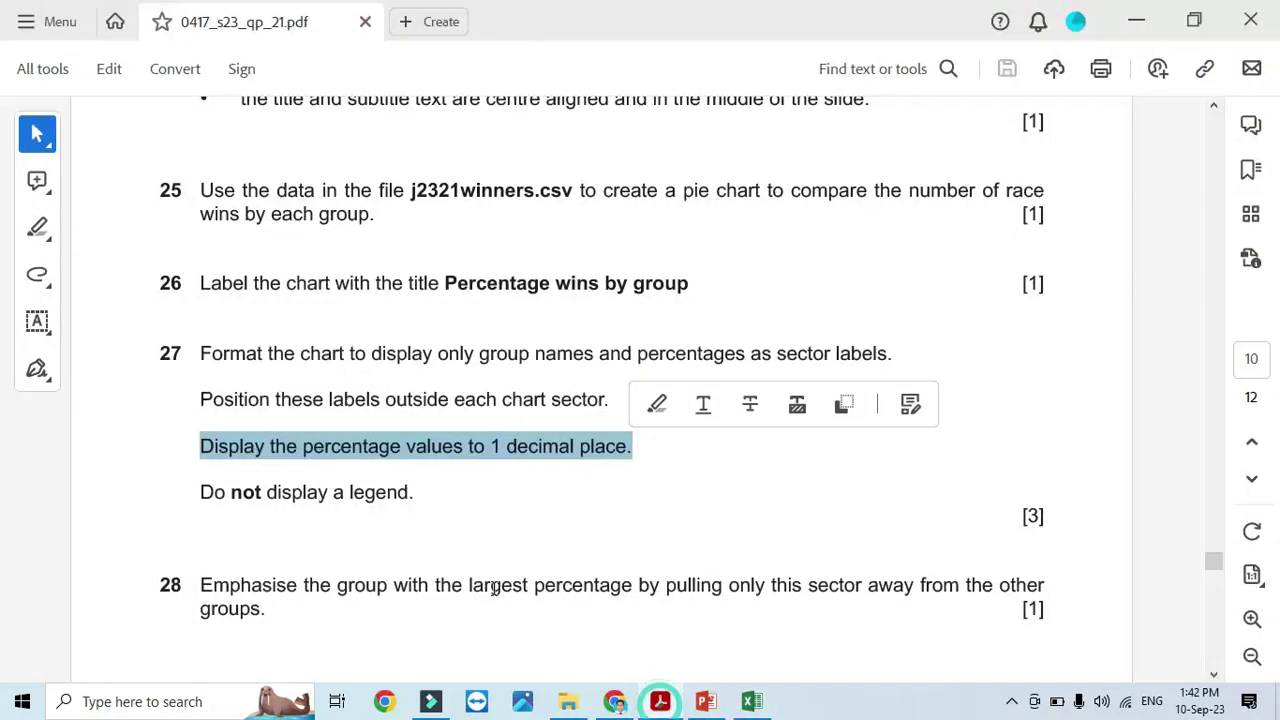
scroll(474, 552, down, 3)
drag(202, 412, 1032, 430)
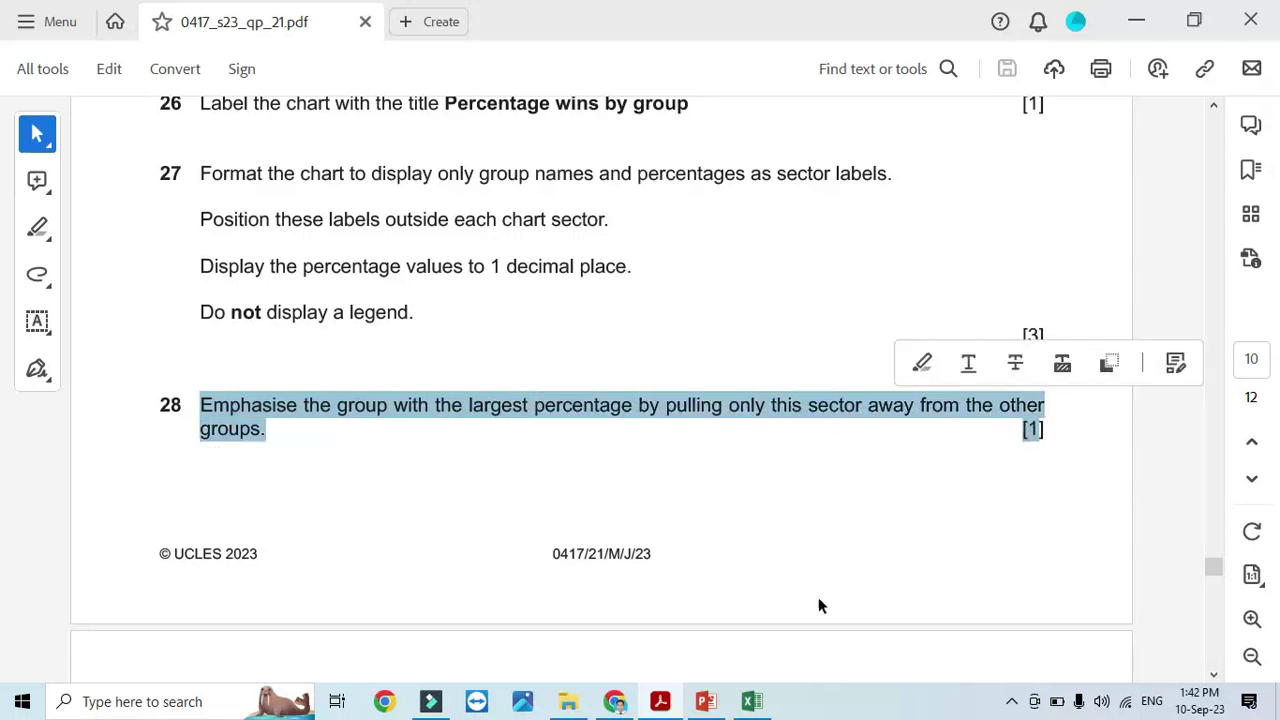
Explode the blue Scratch (fastest) slice 31% away from the pie
click(752, 701)
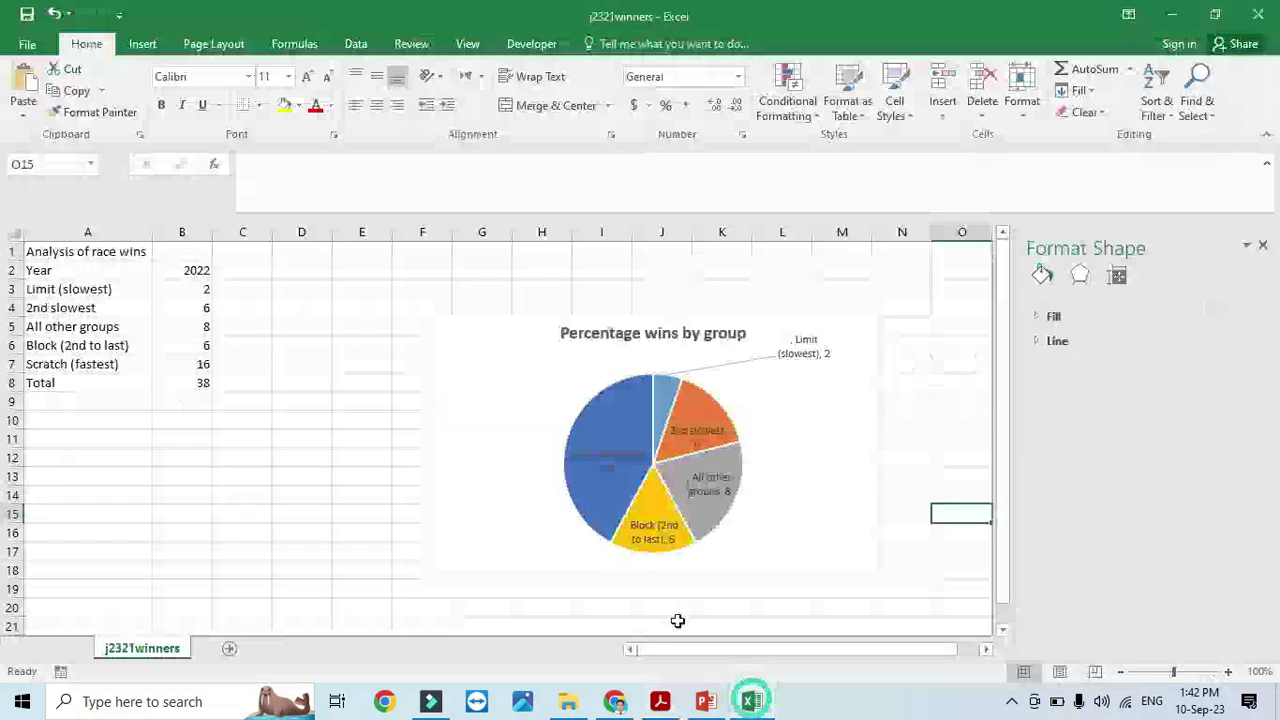
click(619, 416)
click(608, 423)
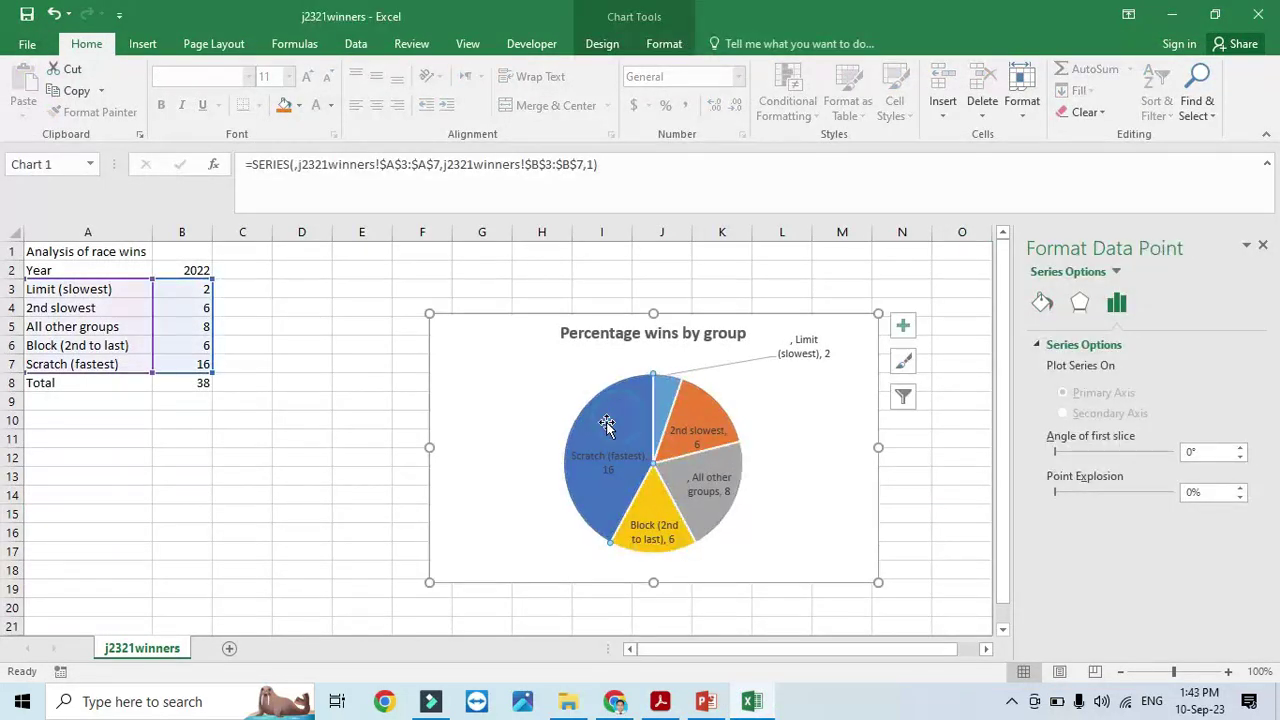
drag(605, 424, 578, 420)
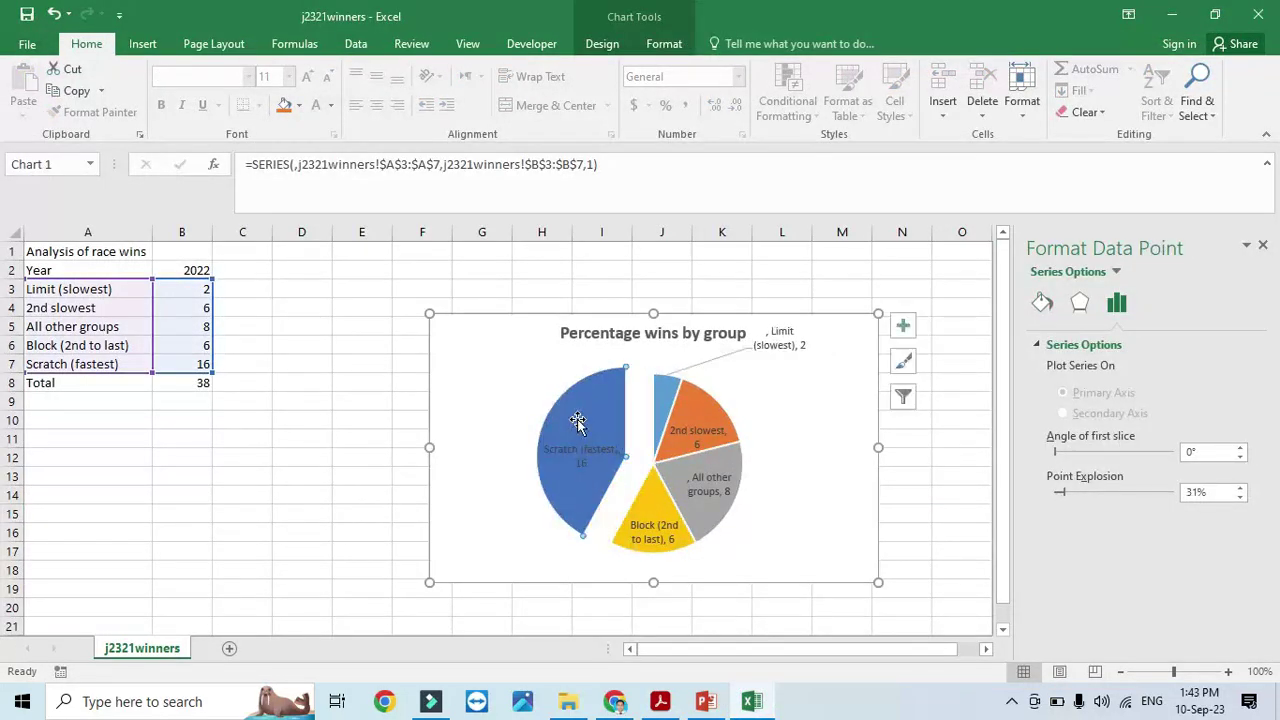
Move the Limit (slowest) data label closer to the pie
click(792, 338)
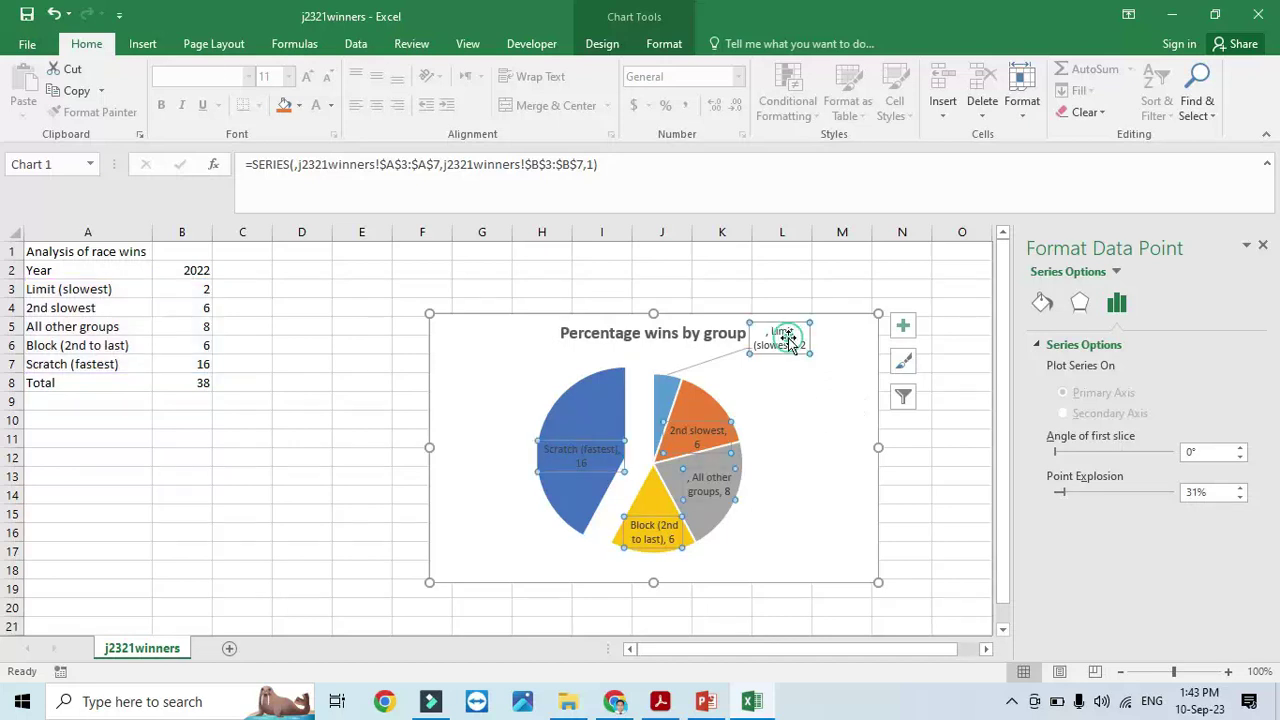
click(800, 338)
drag(806, 338, 720, 362)
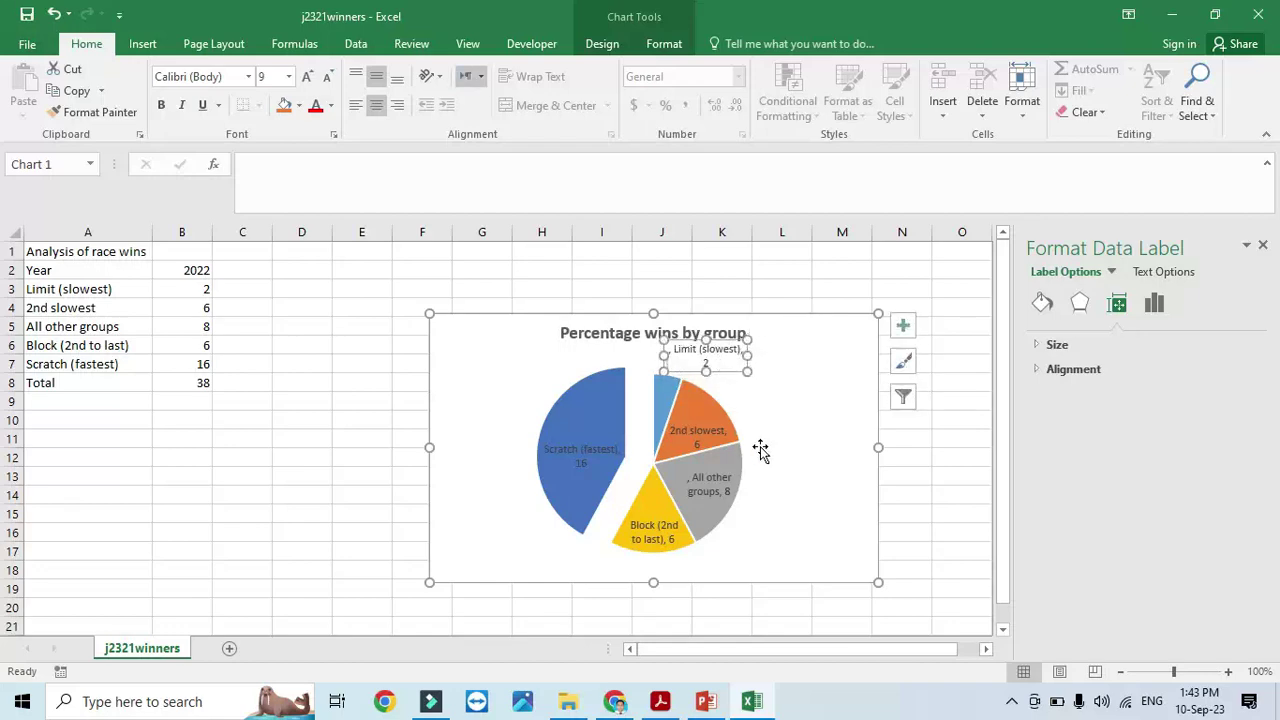
Read question 29's instruction to place the chart beside the slide bullets, then return to Excel
click(660, 701)
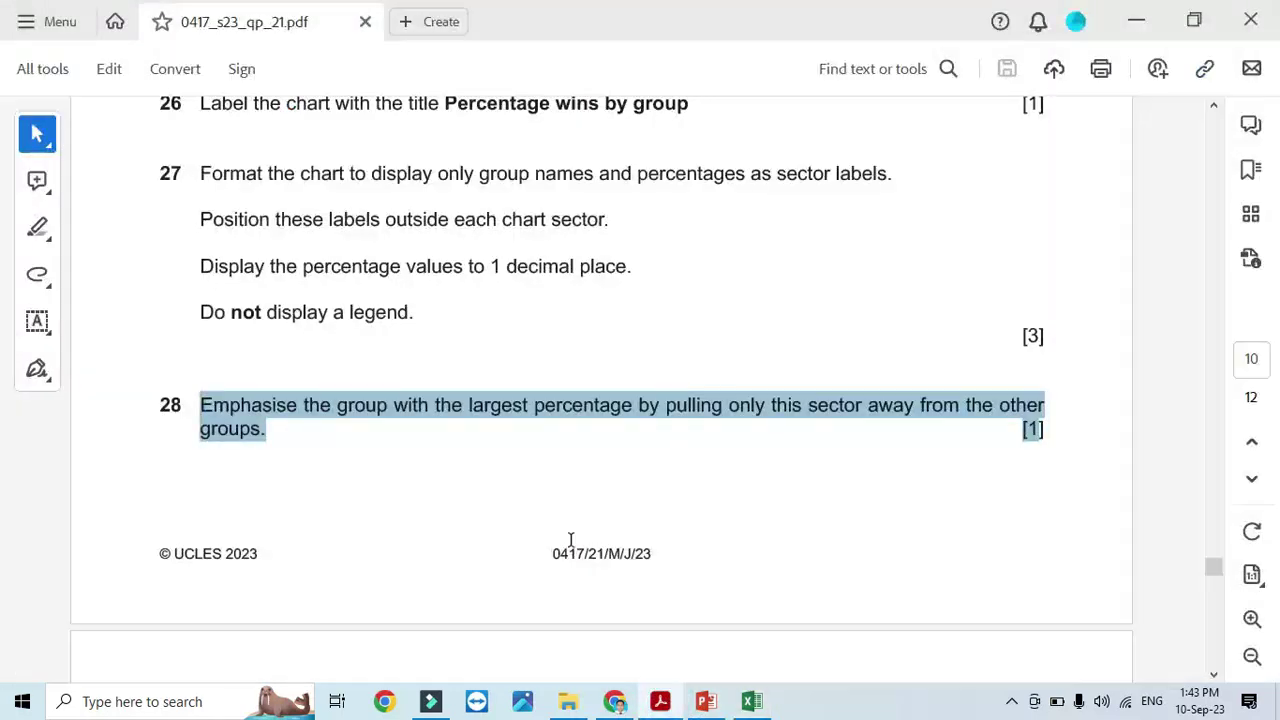
scroll(446, 517, down, 5)
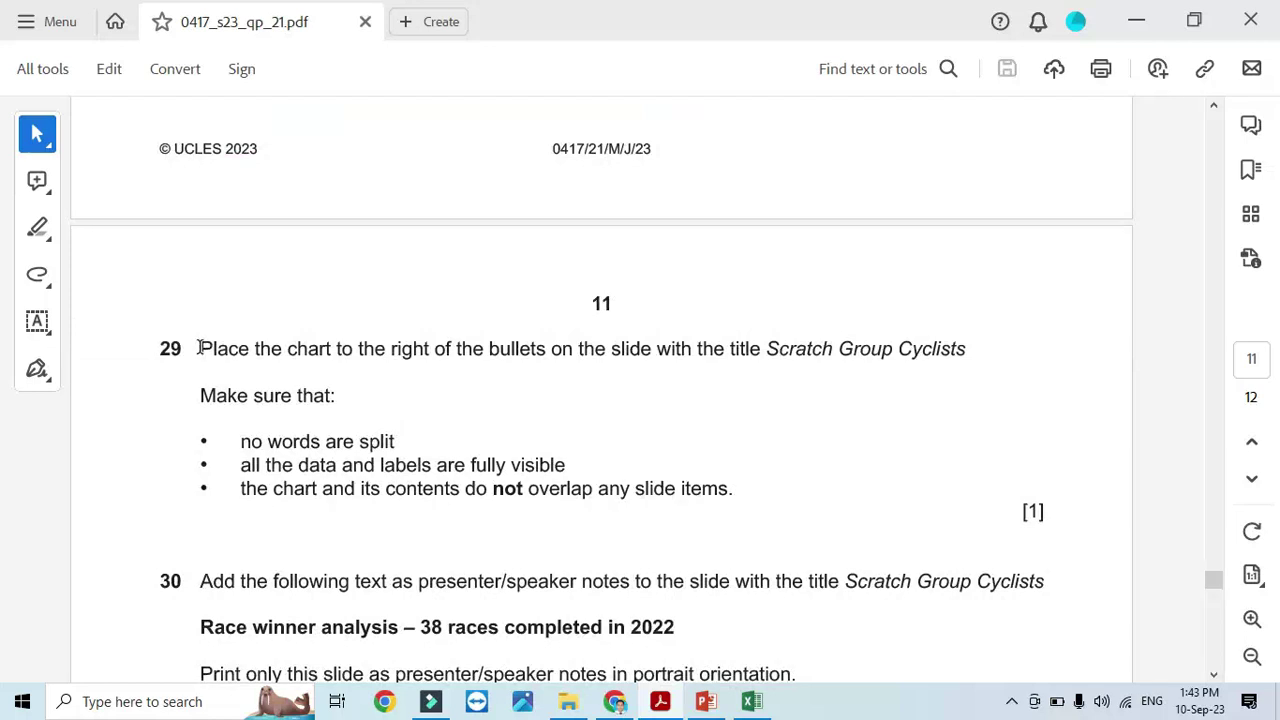
drag(199, 348, 930, 362)
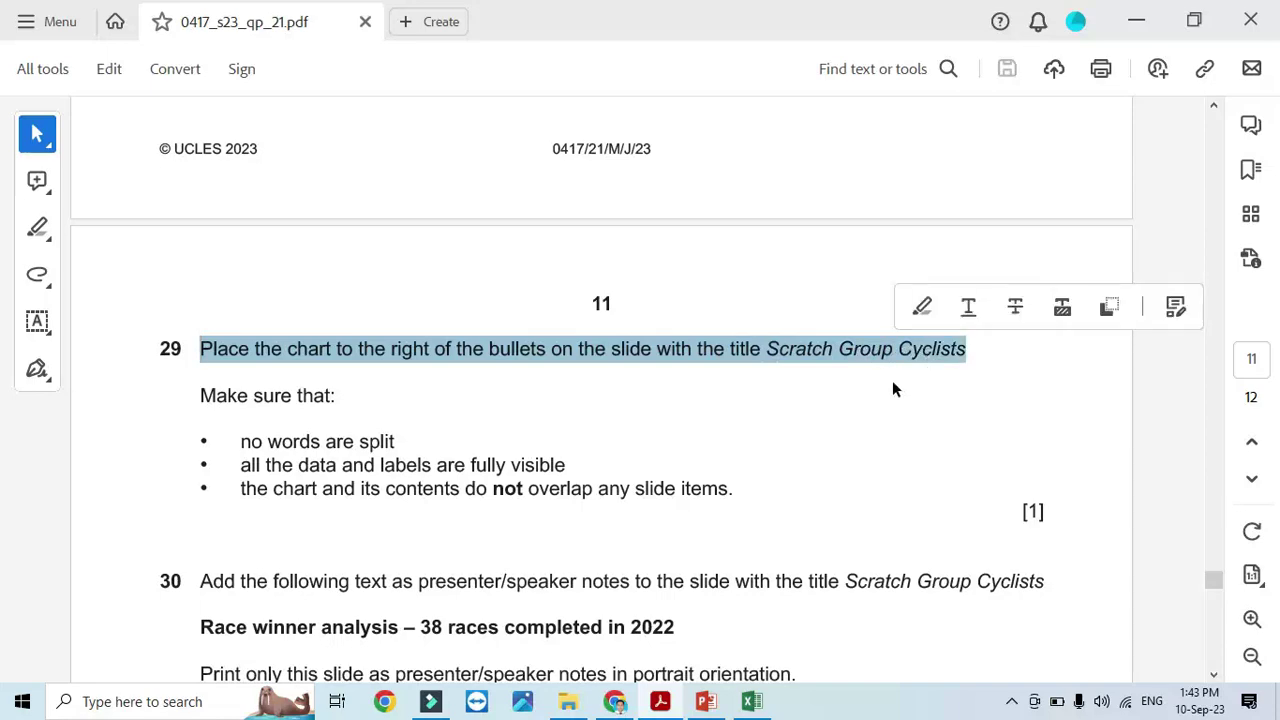
key(alt+Tab)
Copy the 'Percentage wins by group' pie chart
click(802, 371)
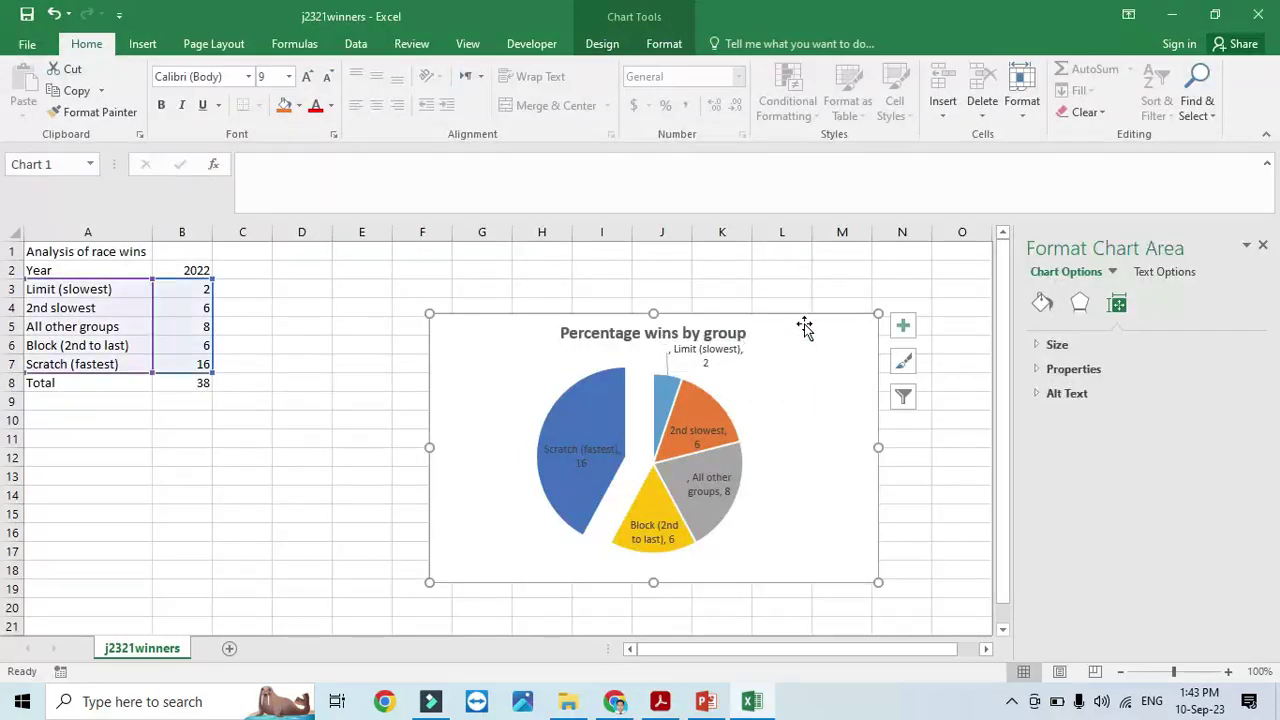
right_click(808, 326)
click(837, 316)
Go to slide 6, Scratch Group Cyclists, in the presentation
click(705, 701)
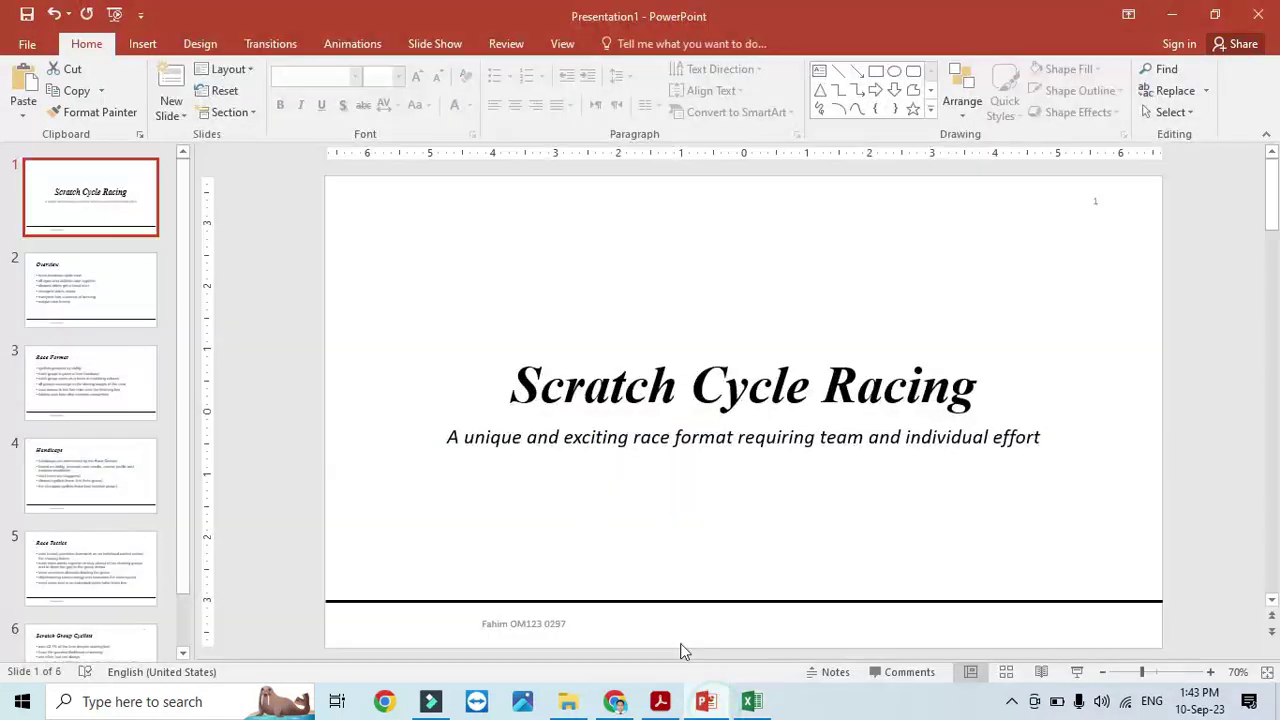
click(71, 290)
click(67, 377)
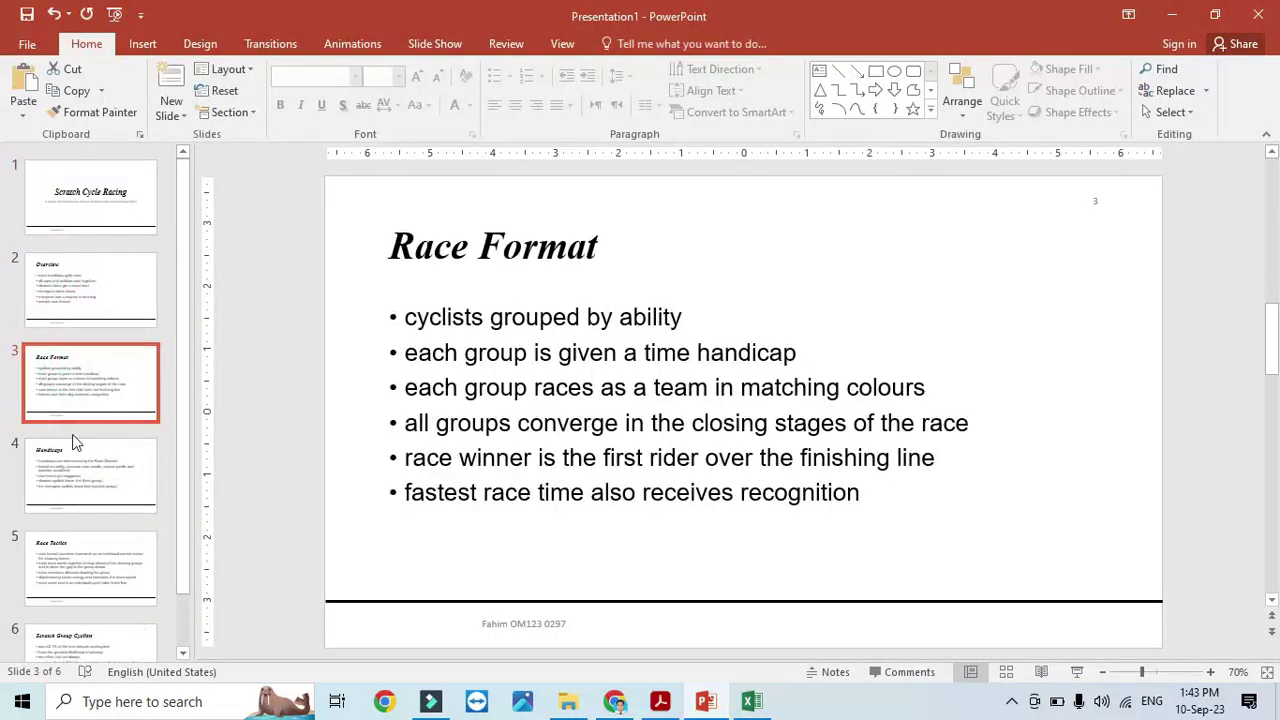
click(71, 457)
click(80, 543)
click(82, 645)
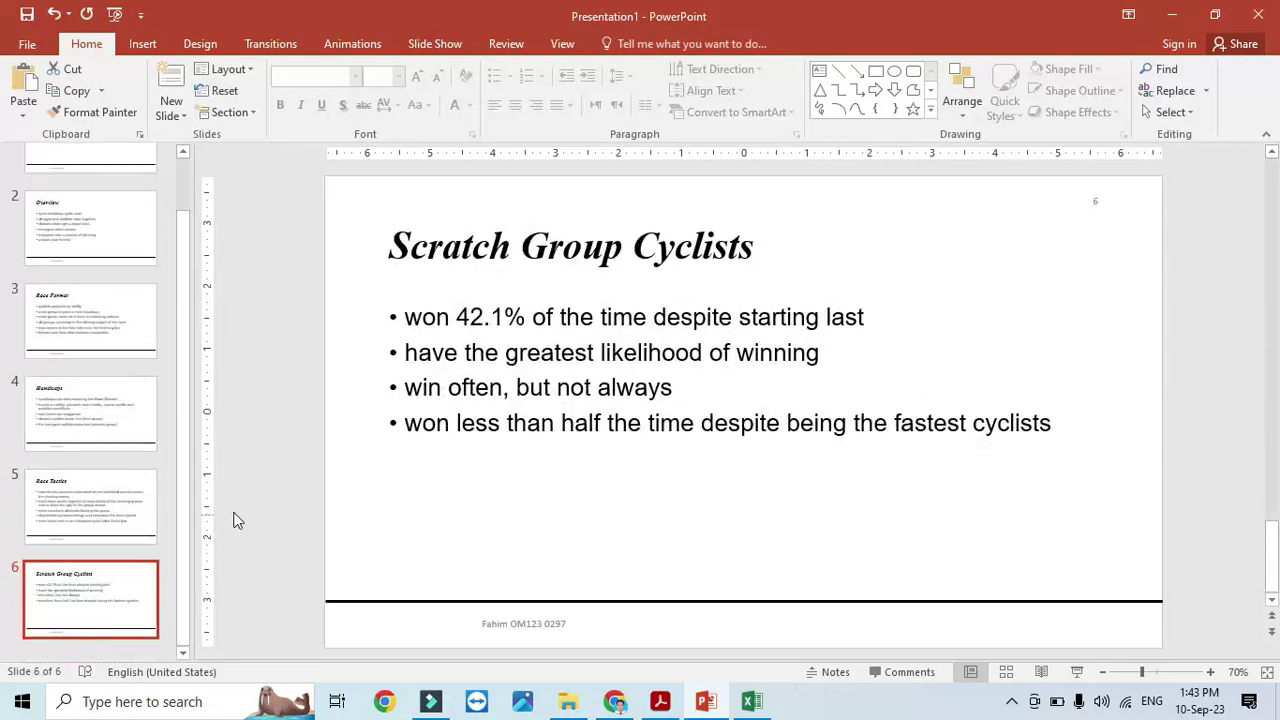
key(alt+Tab)
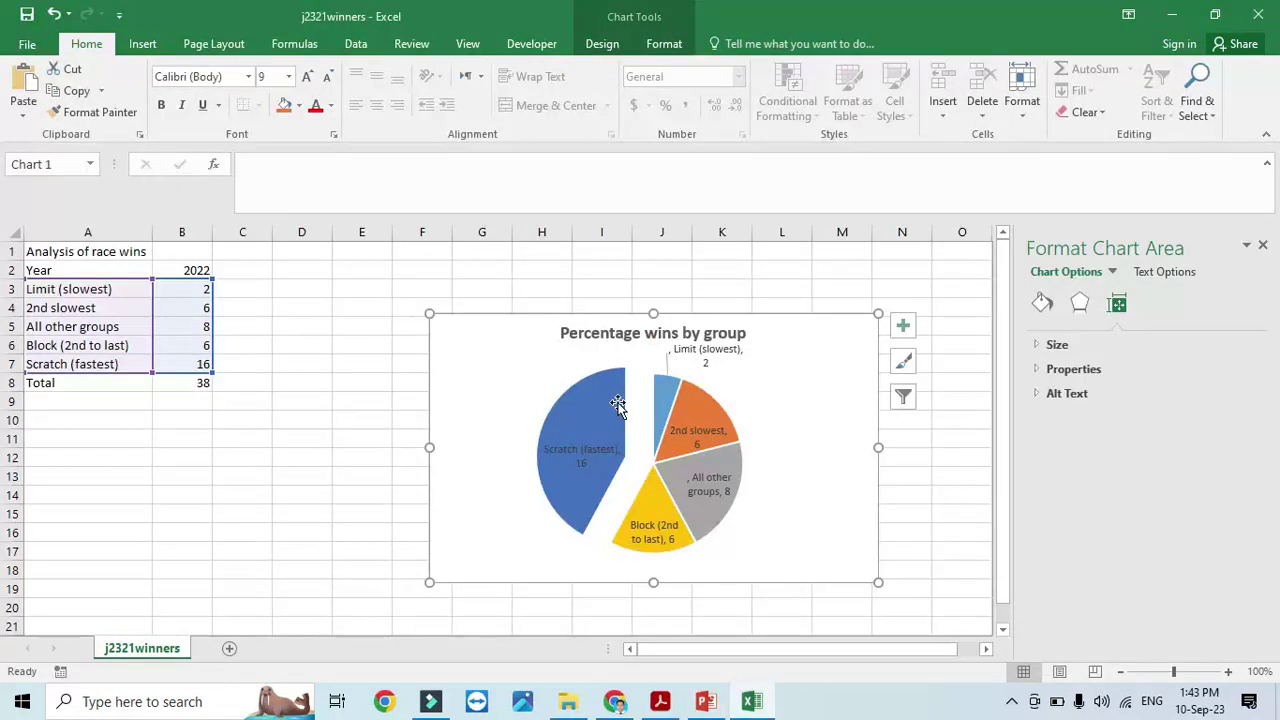
click(659, 701)
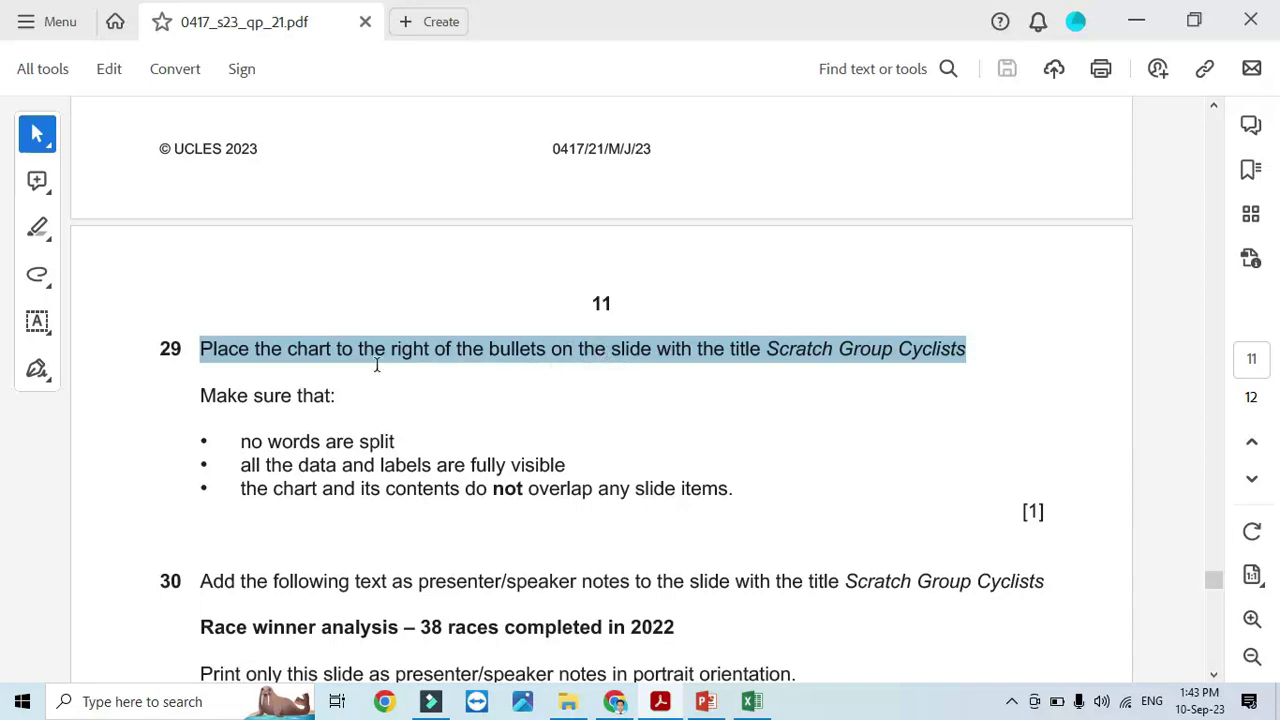
key(alt+Tab)
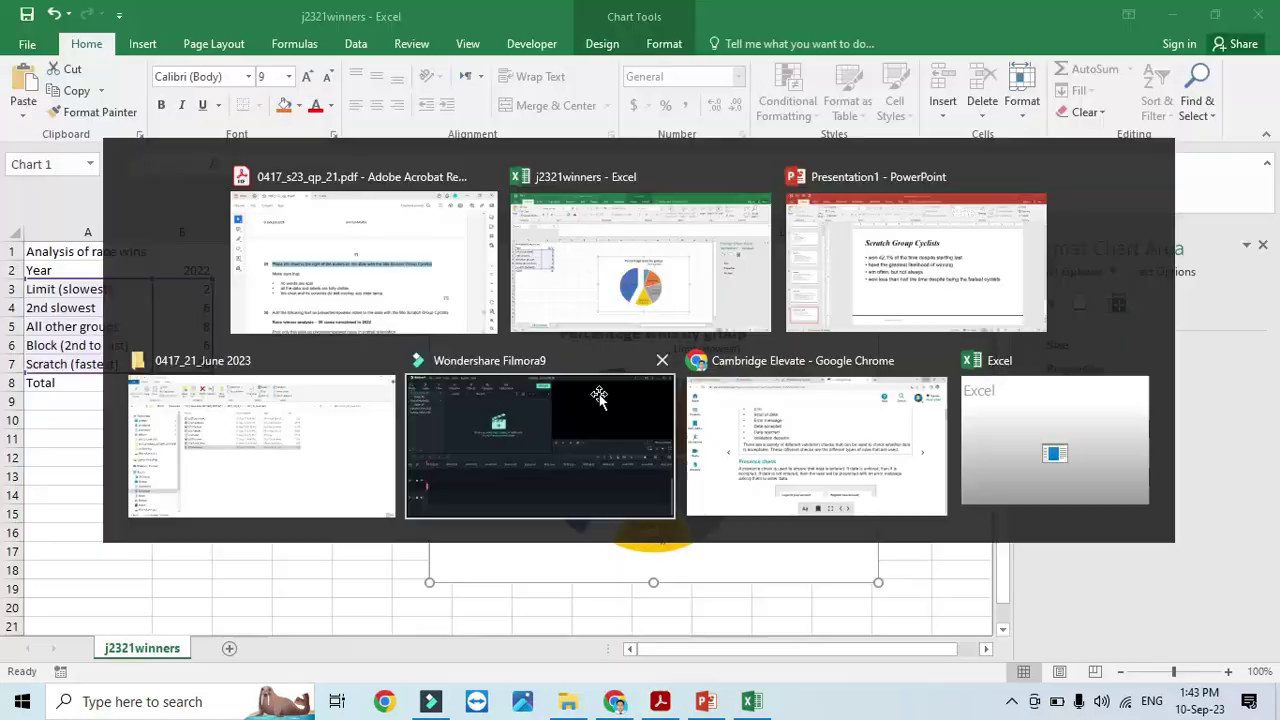
Narrow the Scratch Group Cyclists bullet box and paste the pie chart to its right
key(alt+Tab)
click(705, 701)
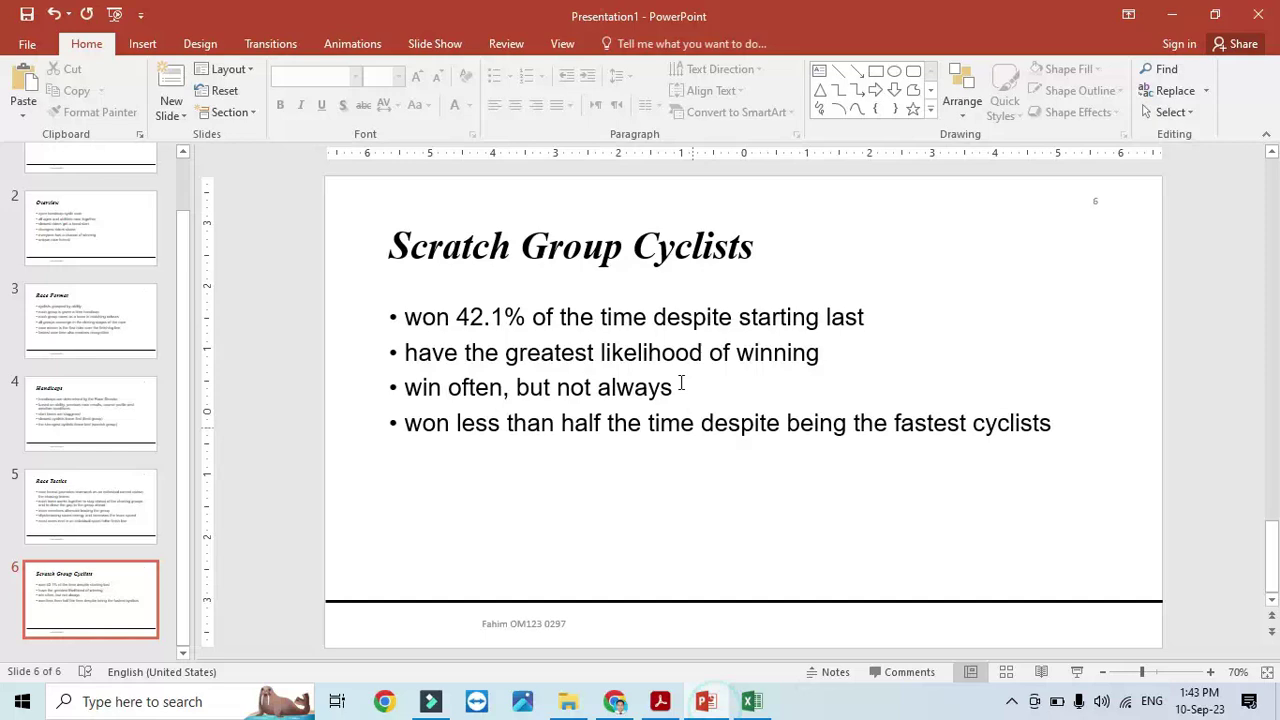
click(676, 350)
drag(1105, 451, 723, 448)
click(884, 328)
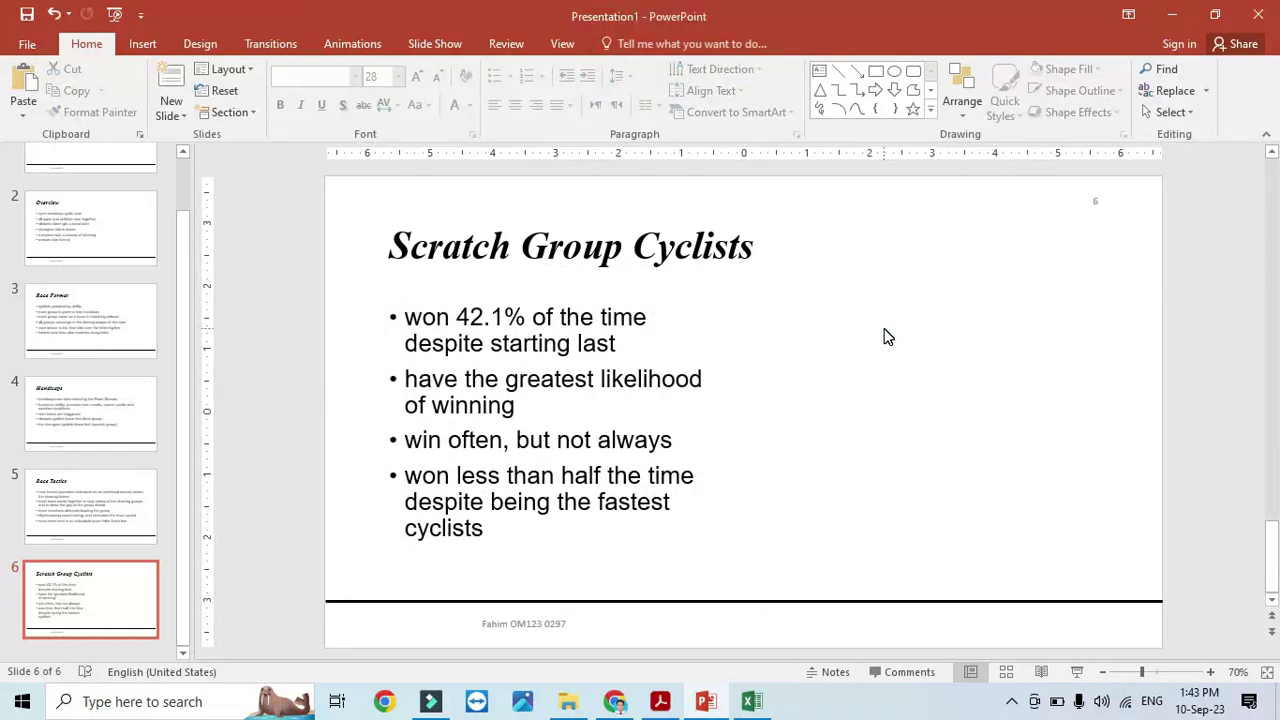
key(ctrl+v)
drag(823, 363, 990, 336)
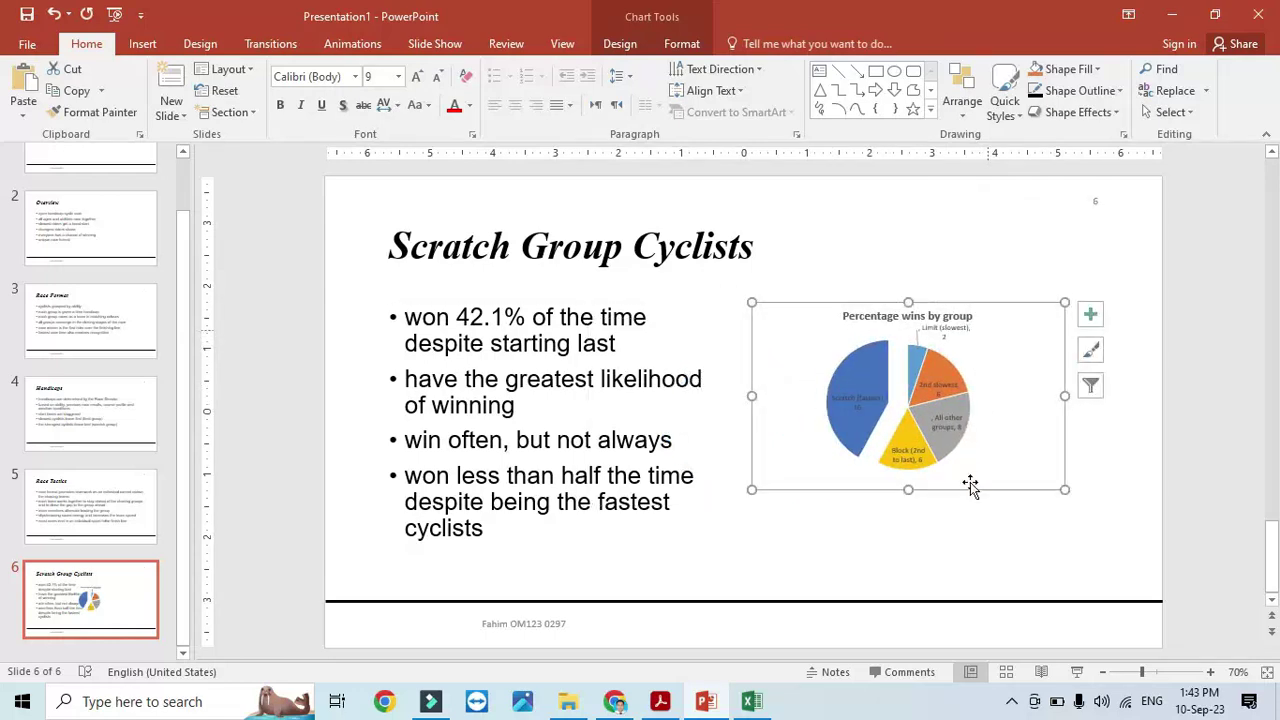
Find and highlight question 30's speaker-notes instruction in the question paper
key(alt+Tab)
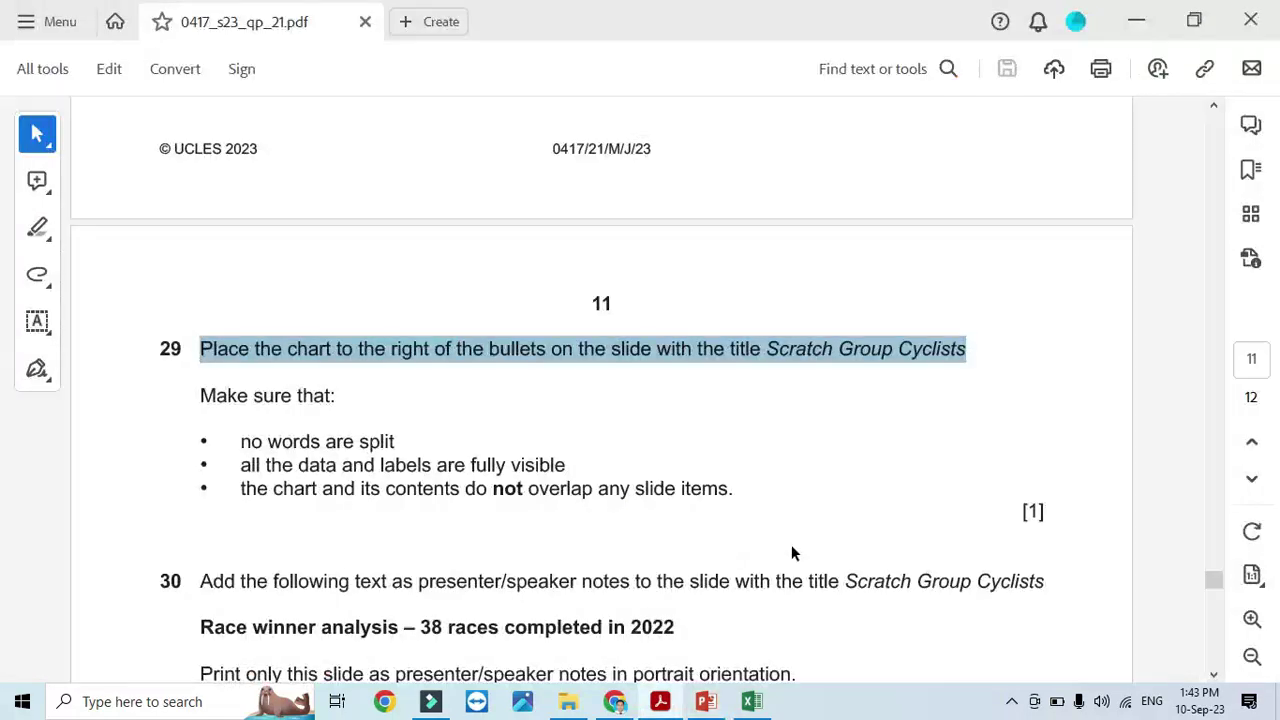
scroll(461, 545, down, 1)
scroll(435, 527, down, 3)
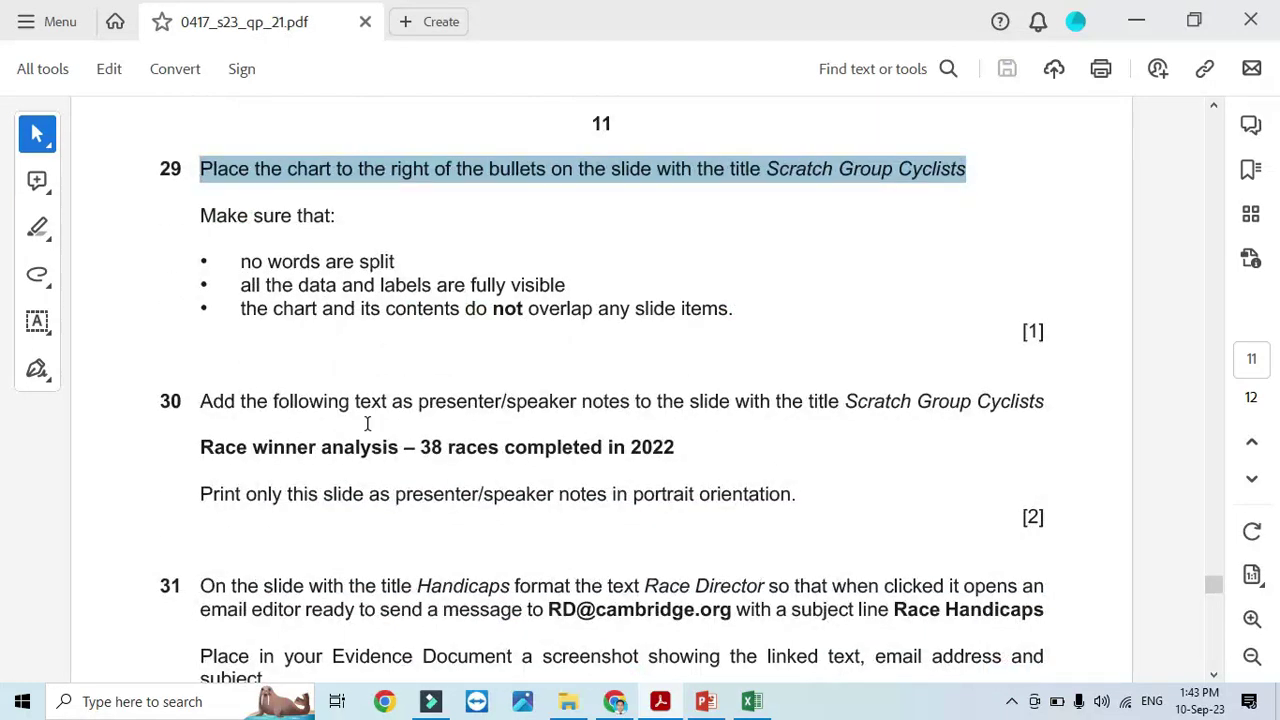
scroll(281, 389, down, 1)
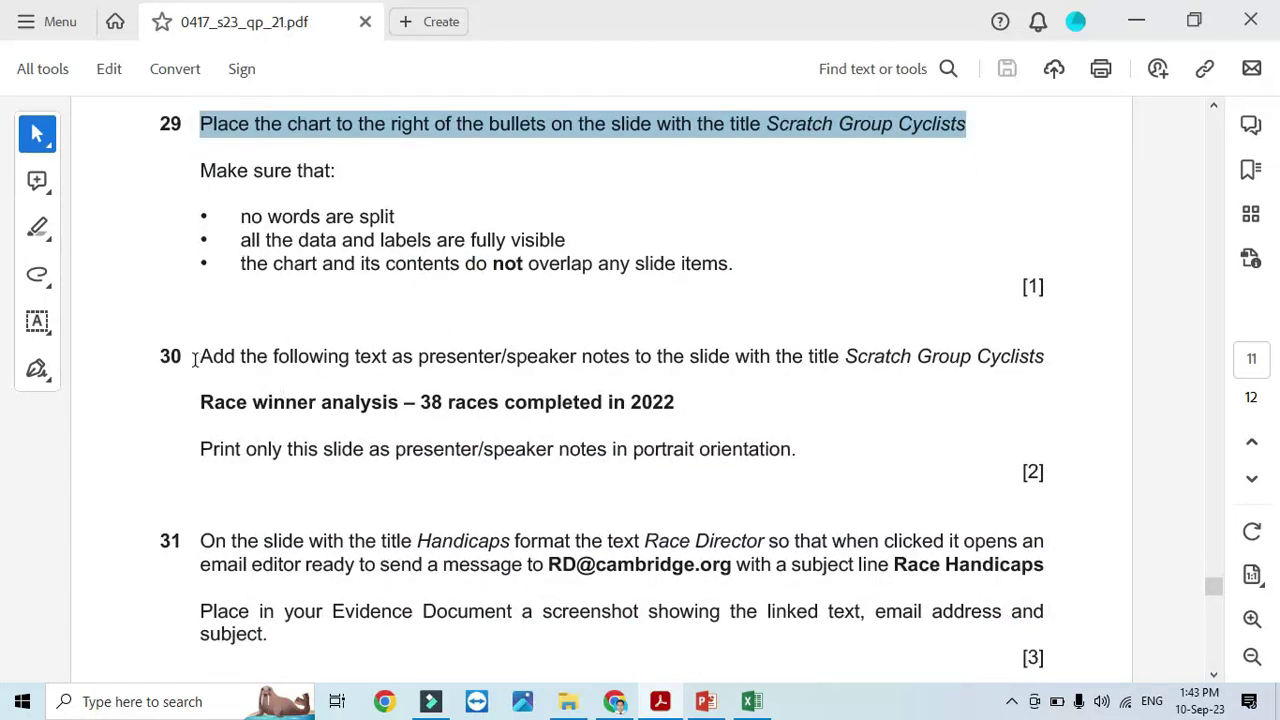
drag(197, 358, 1010, 369)
Show slide 6, Scratch Group Cyclists, as a notes page
key(alt+Tab)
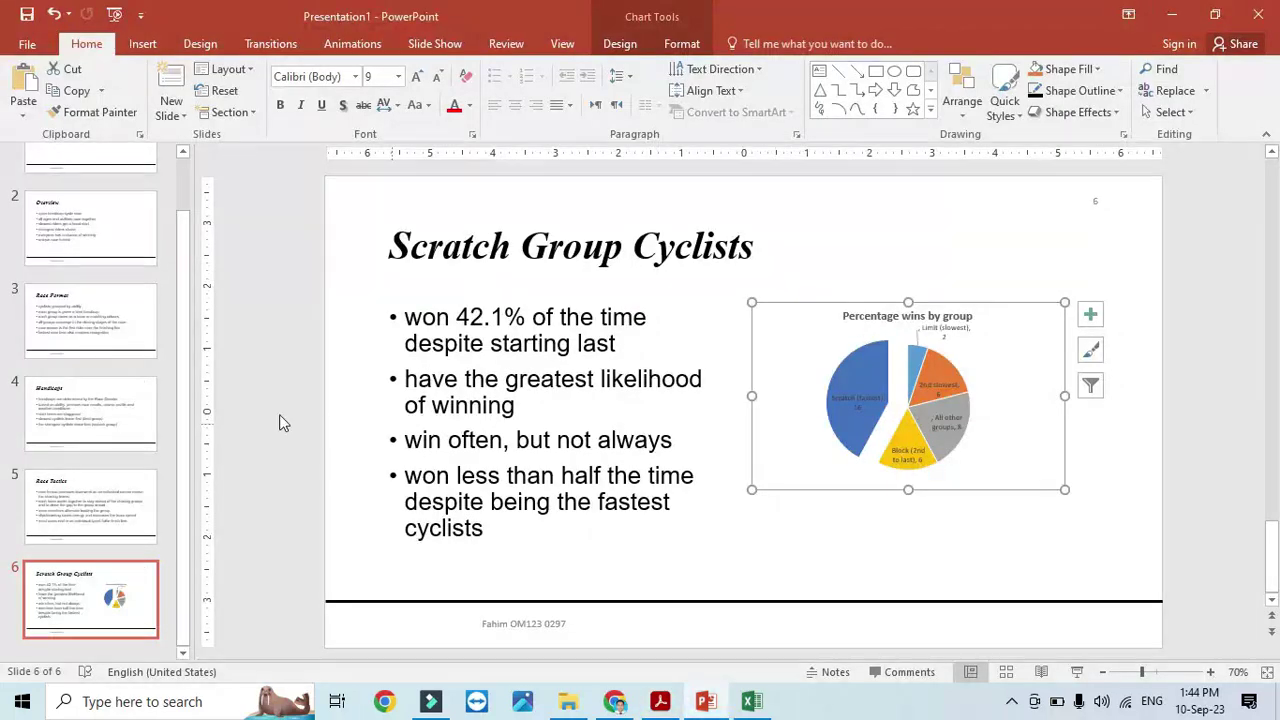
click(109, 529)
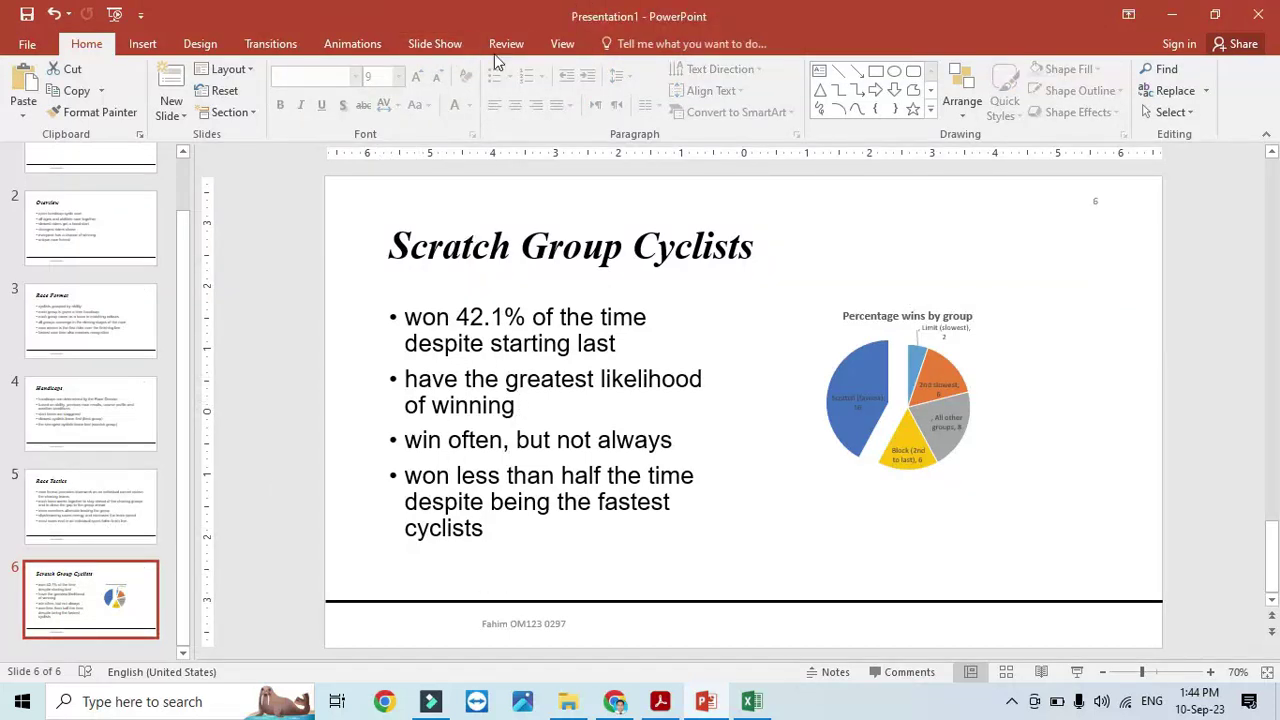
click(564, 45)
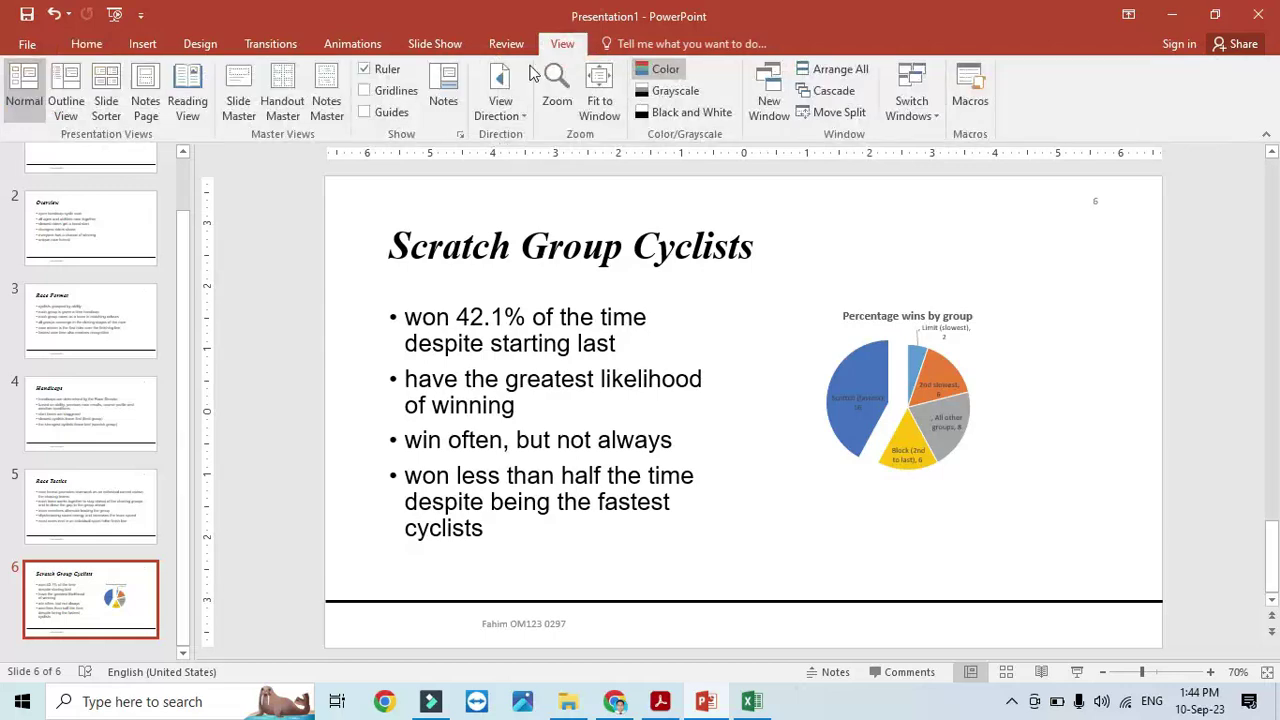
click(145, 104)
Paste 'Race winner analysis – 38 races completed in 2022' into slide 6's speaker notes
click(588, 431)
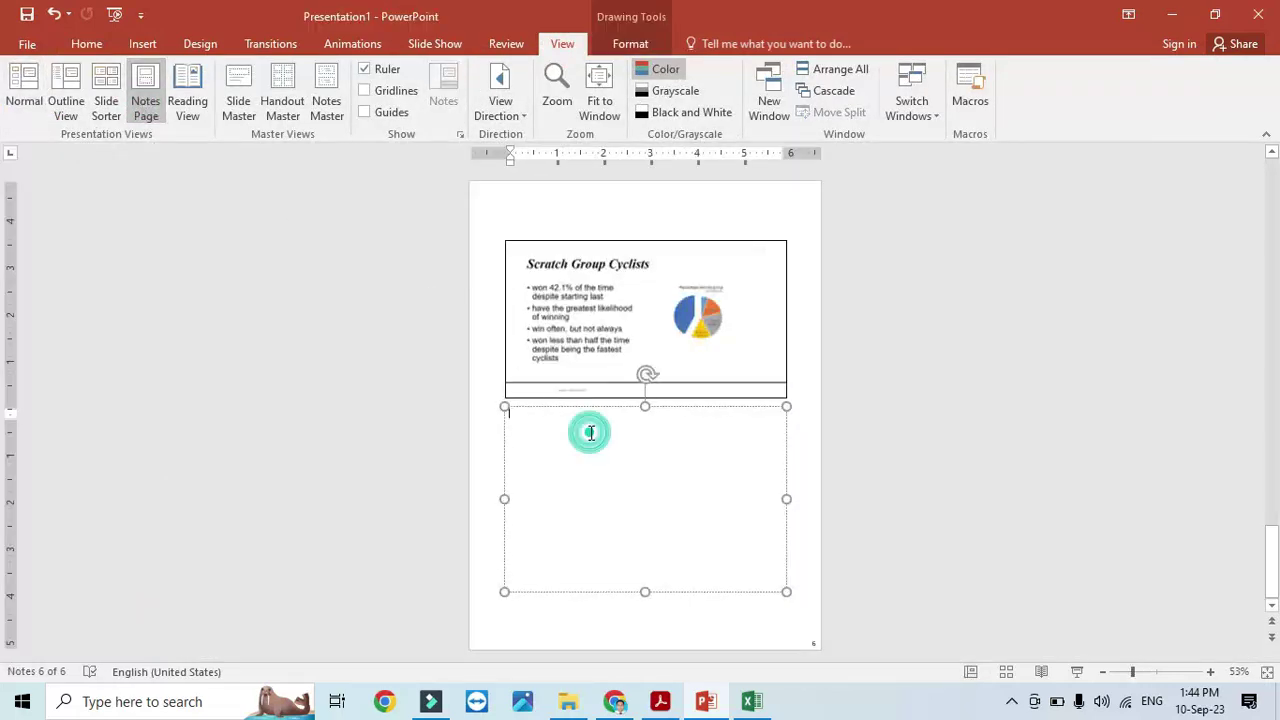
key(alt+Tab)
drag(678, 402, 203, 405)
key(ctrl+c)
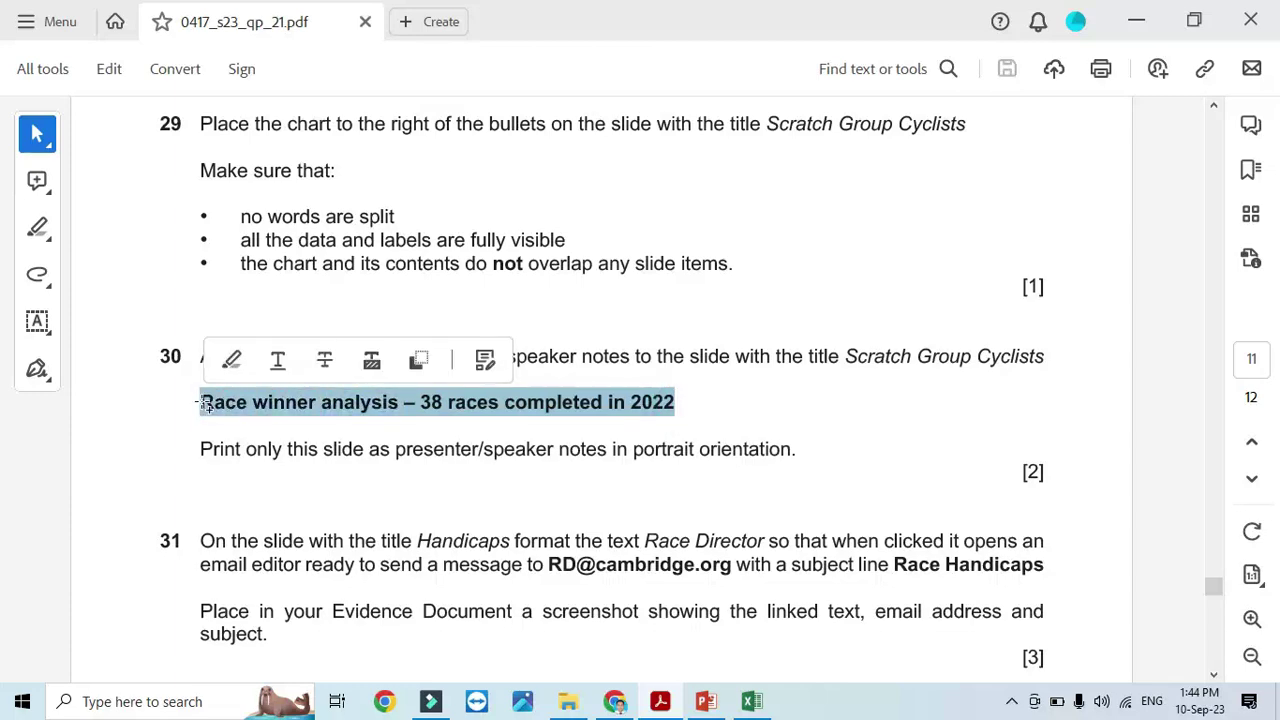
key(alt+Tab)
key(ctrl+v)
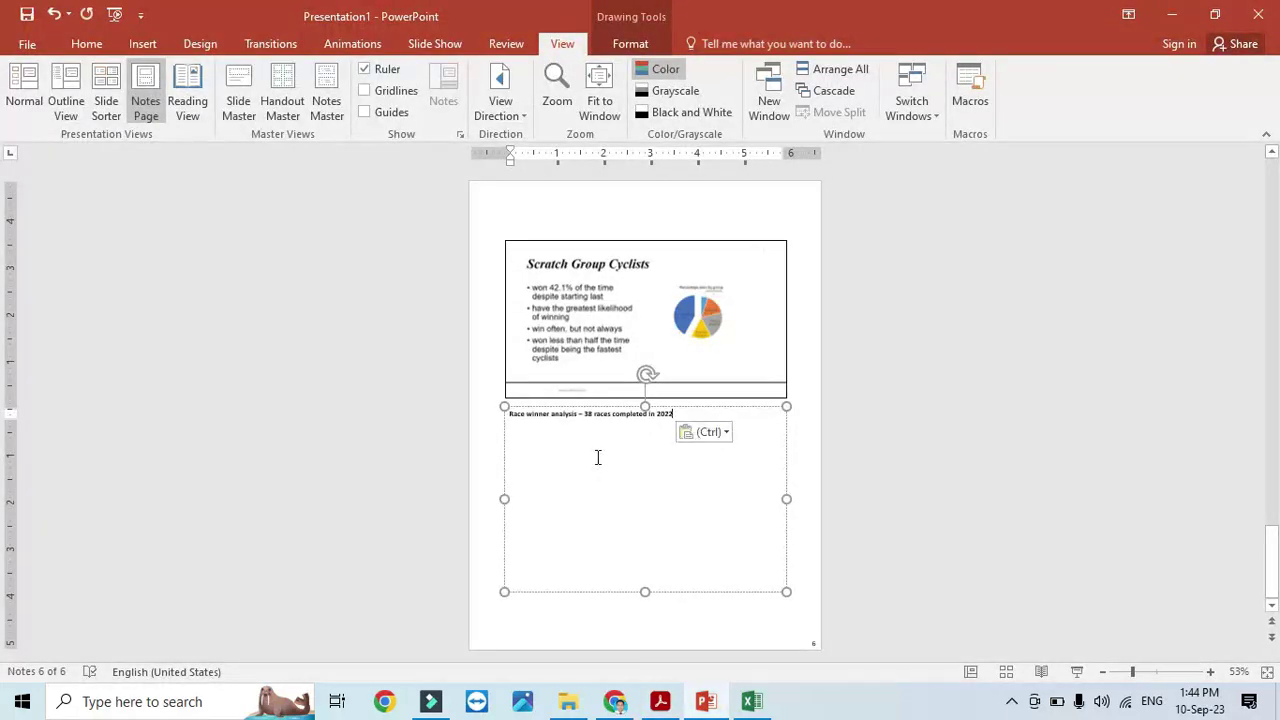
key(alt+Tab)
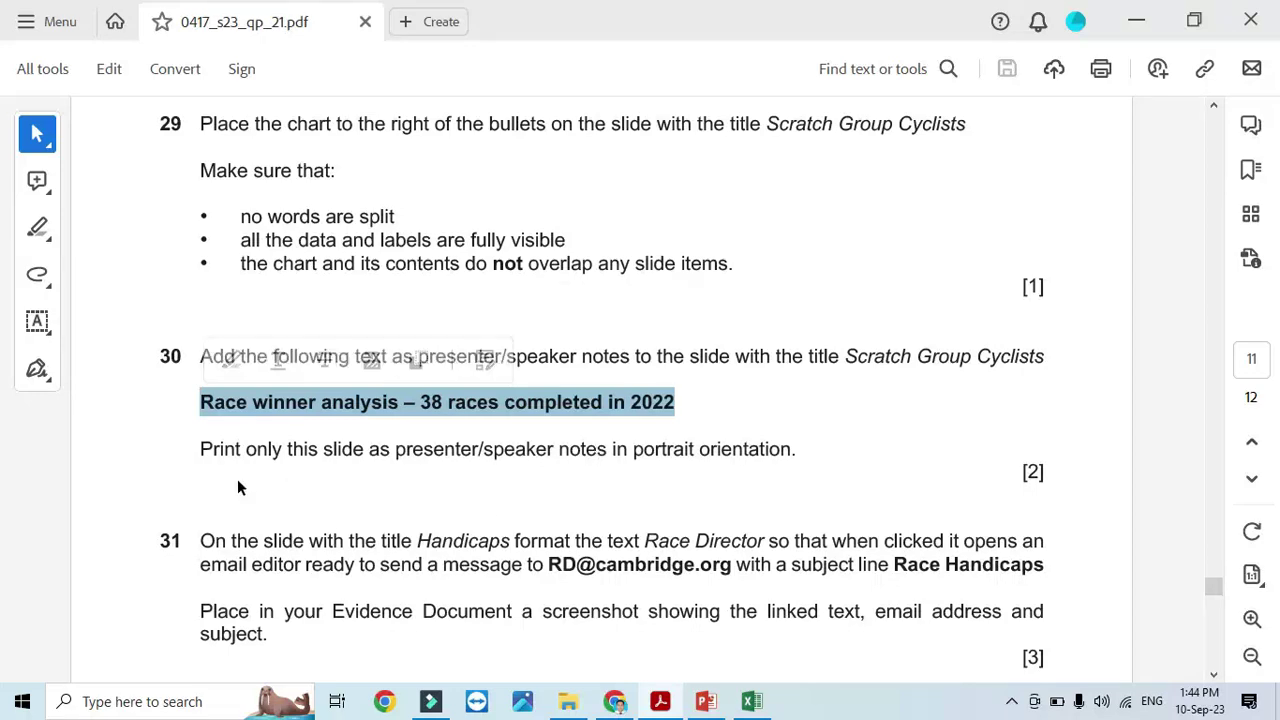
key(alt+Tab)
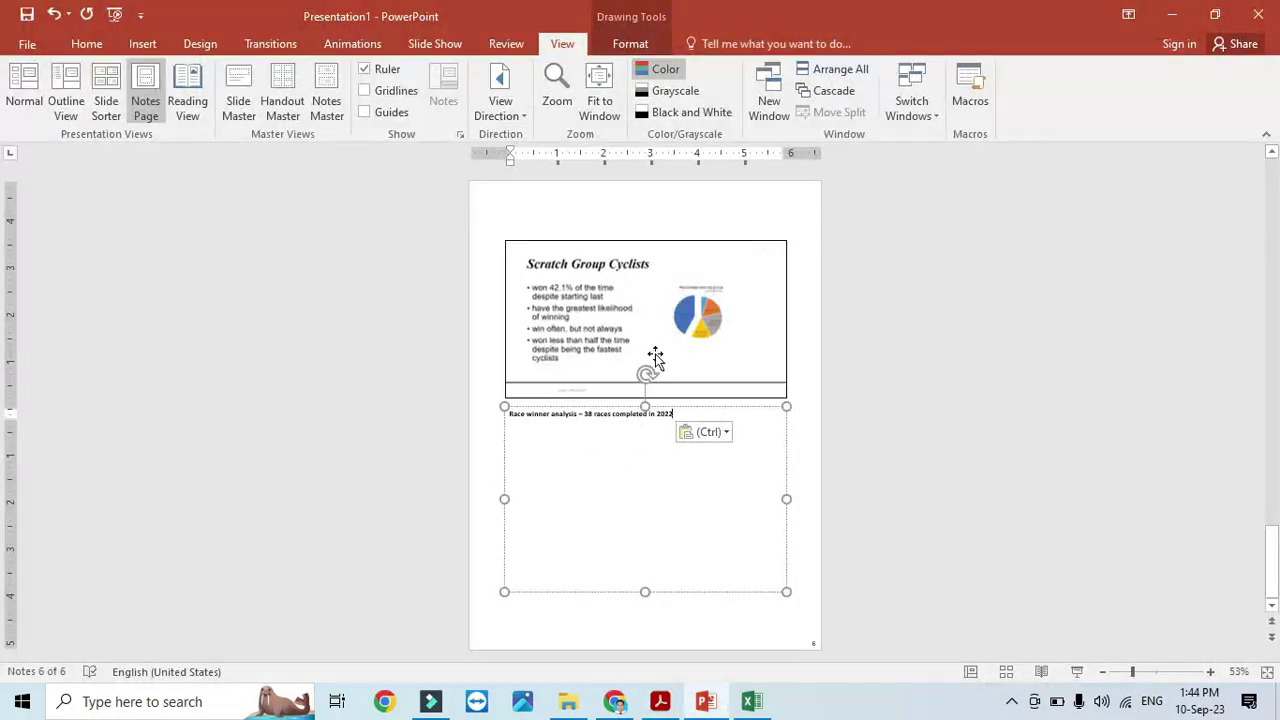
Change the print layout from Full Page Slides to Notes Pages, previewing slide 6's note
click(27, 44)
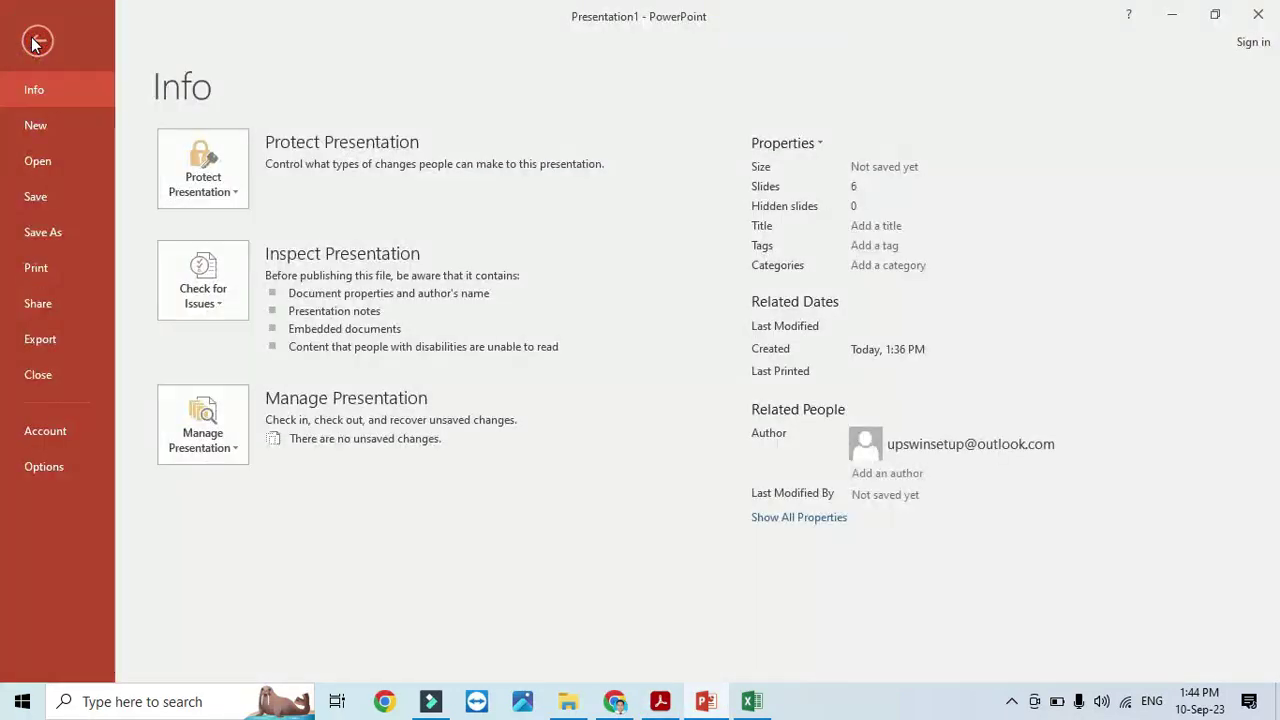
click(52, 268)
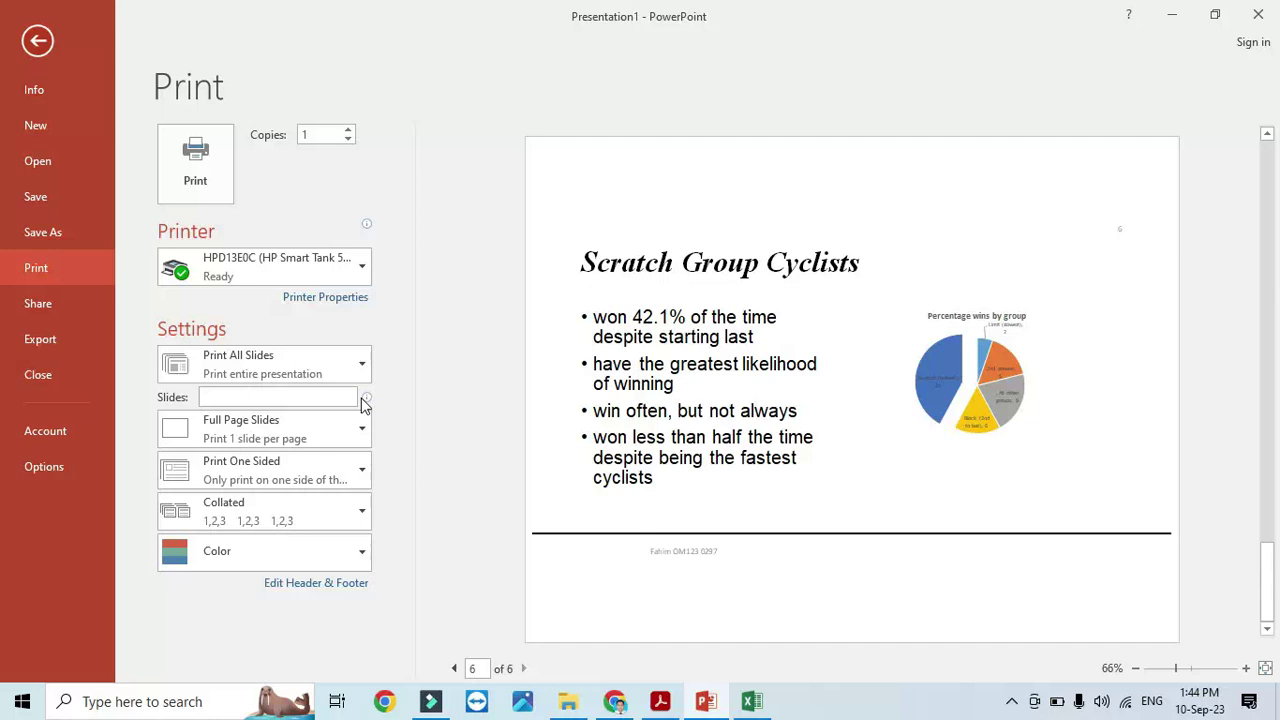
click(360, 434)
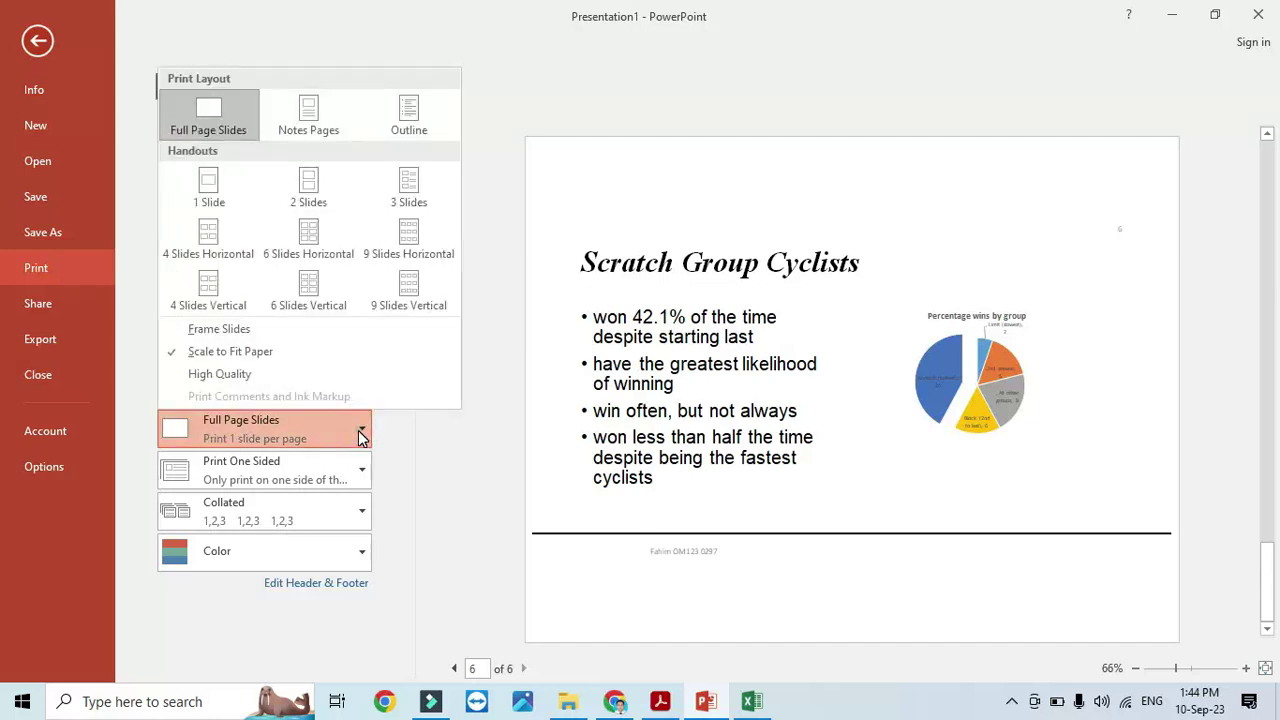
click(308, 118)
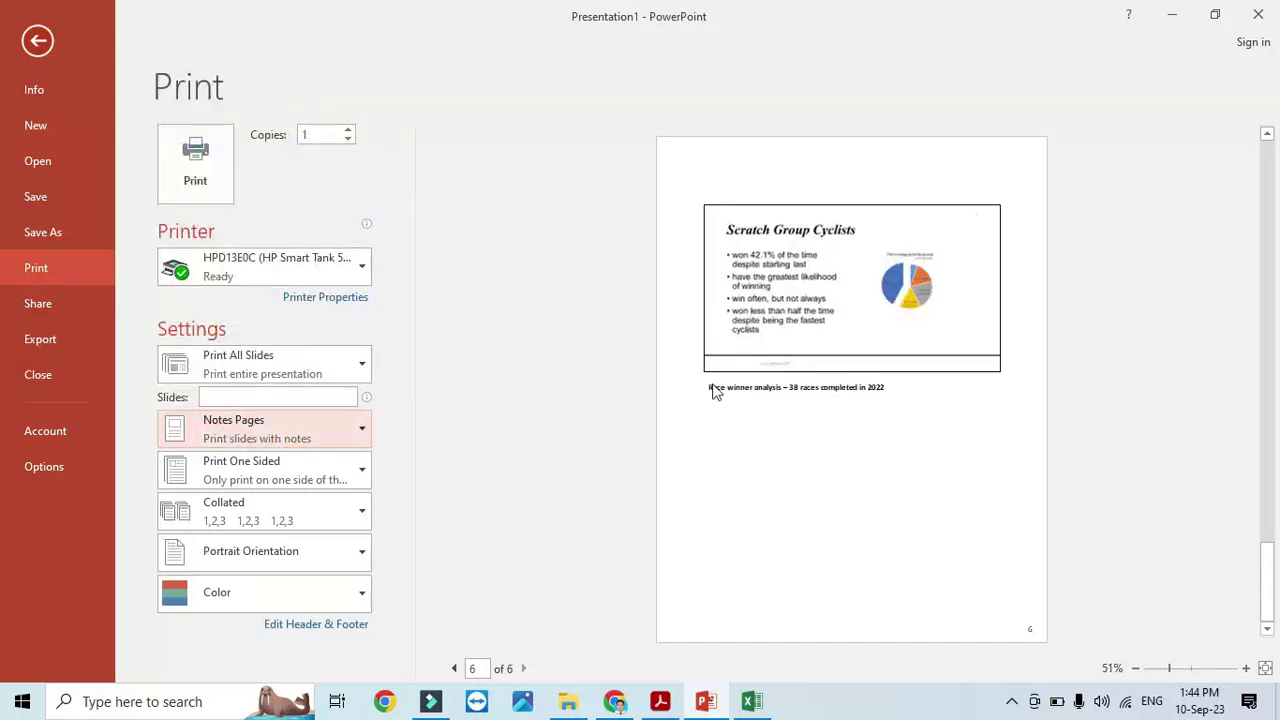
click(659, 701)
Highlight question 31's e-mail link instruction and close the Mail app that opened
scroll(240, 520, down, 3)
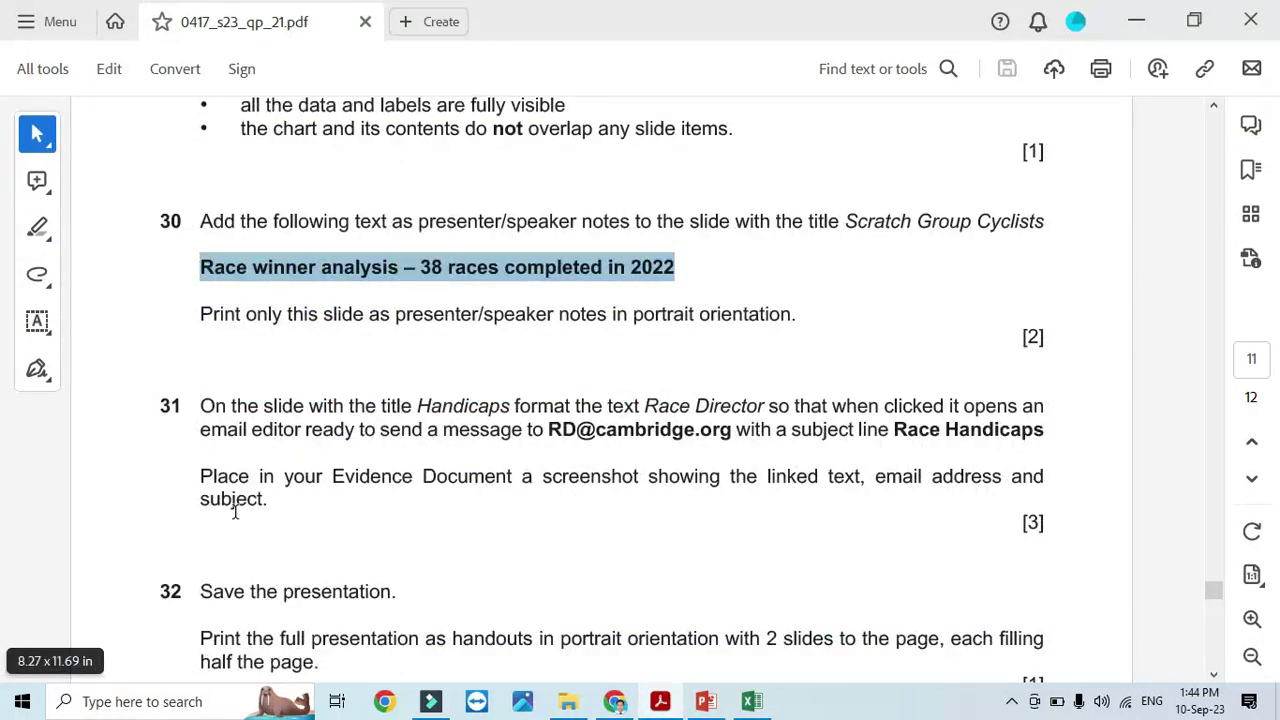
click(197, 360)
drag(197, 360, 522, 400)
click(586, 385)
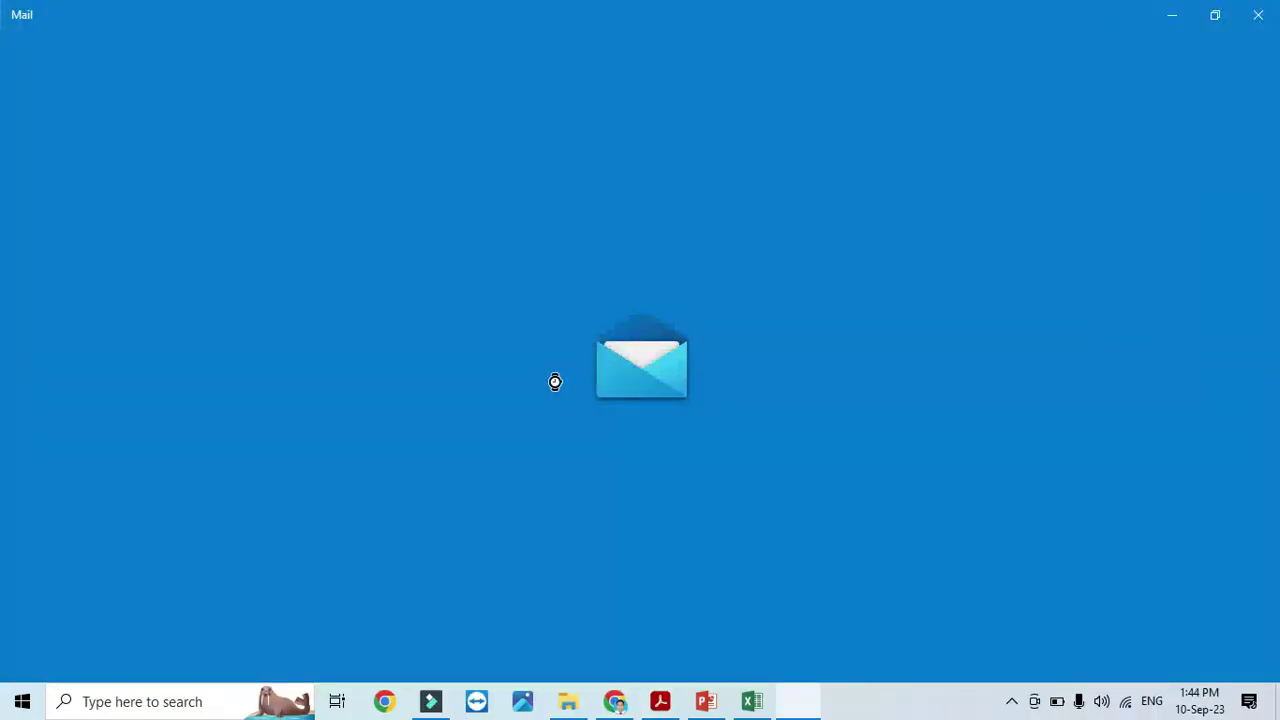
click(1258, 14)
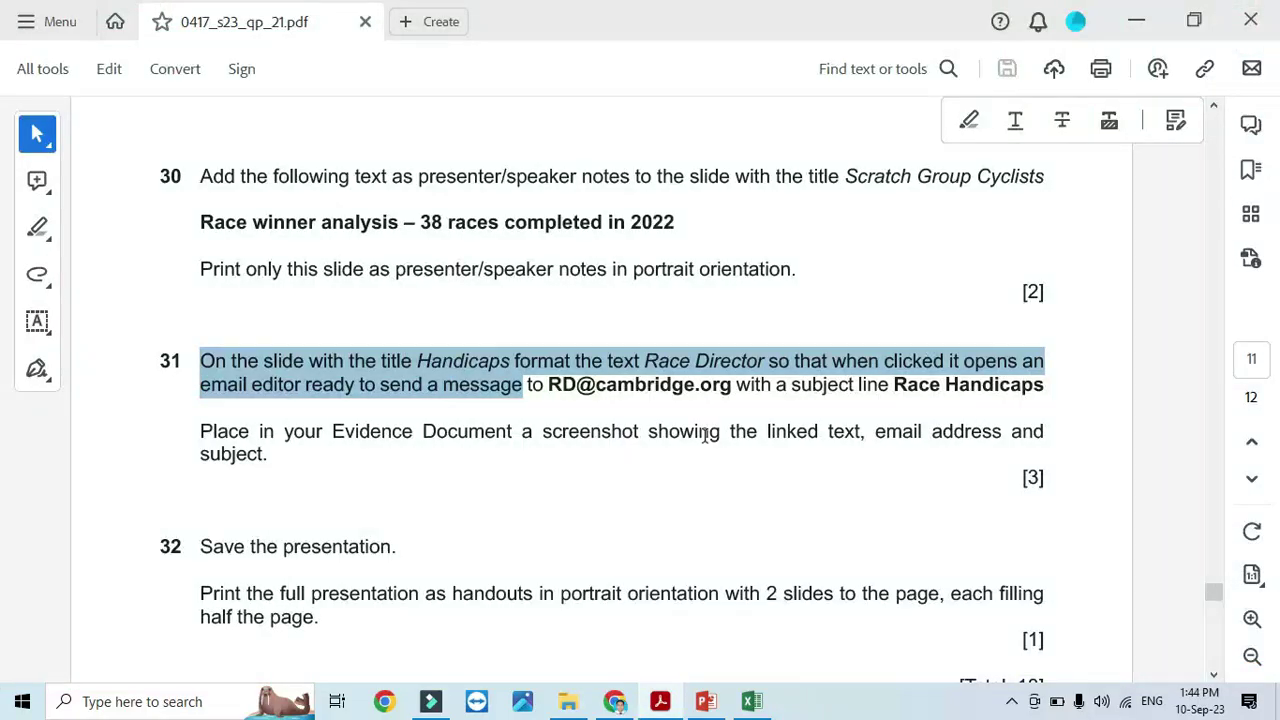
key(alt+Tab)
key(alt+Tab)
key(alt+Tab)
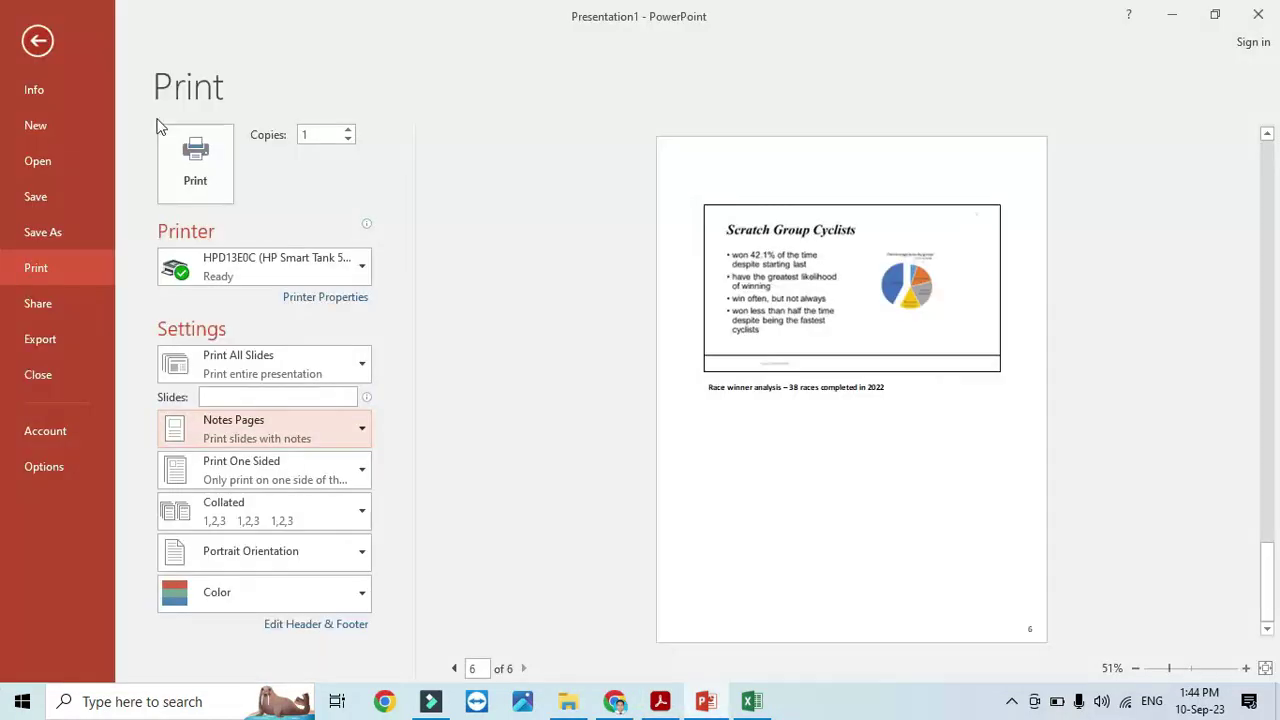
Select 'Race Director' on the slide 4 Handicaps slide and start an e-mail address hyperlink
click(37, 42)
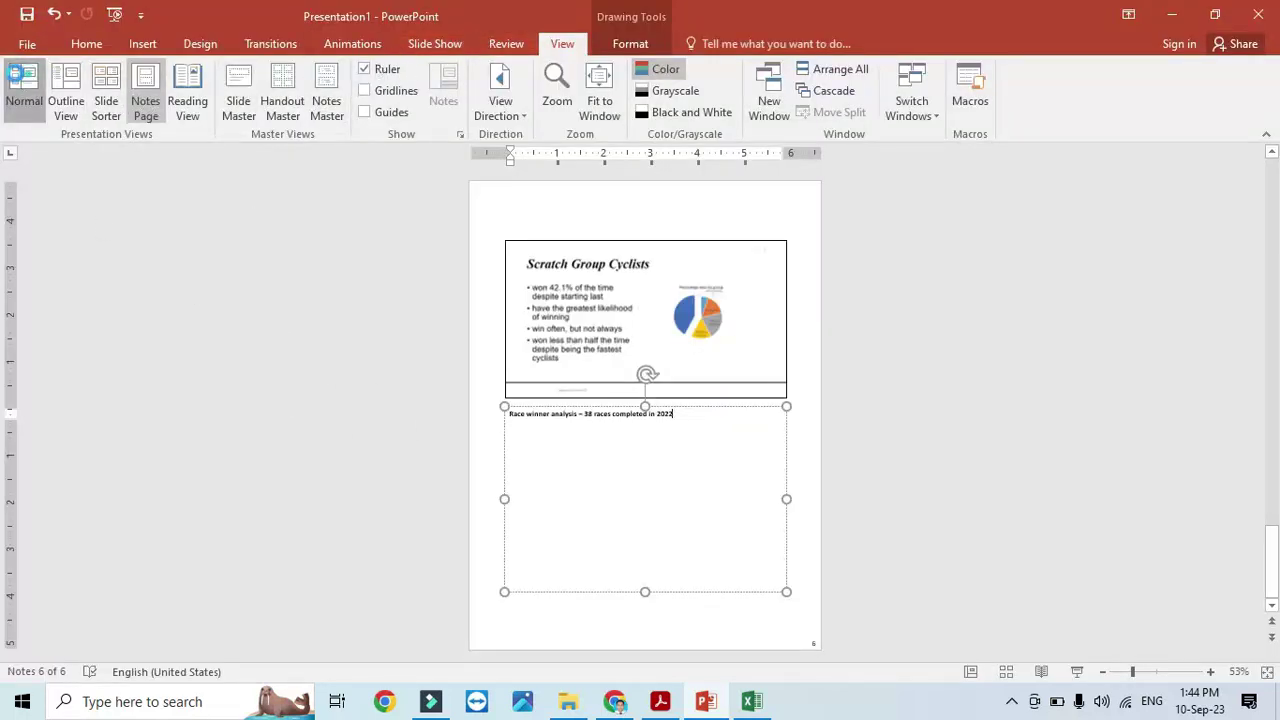
click(24, 92)
click(91, 410)
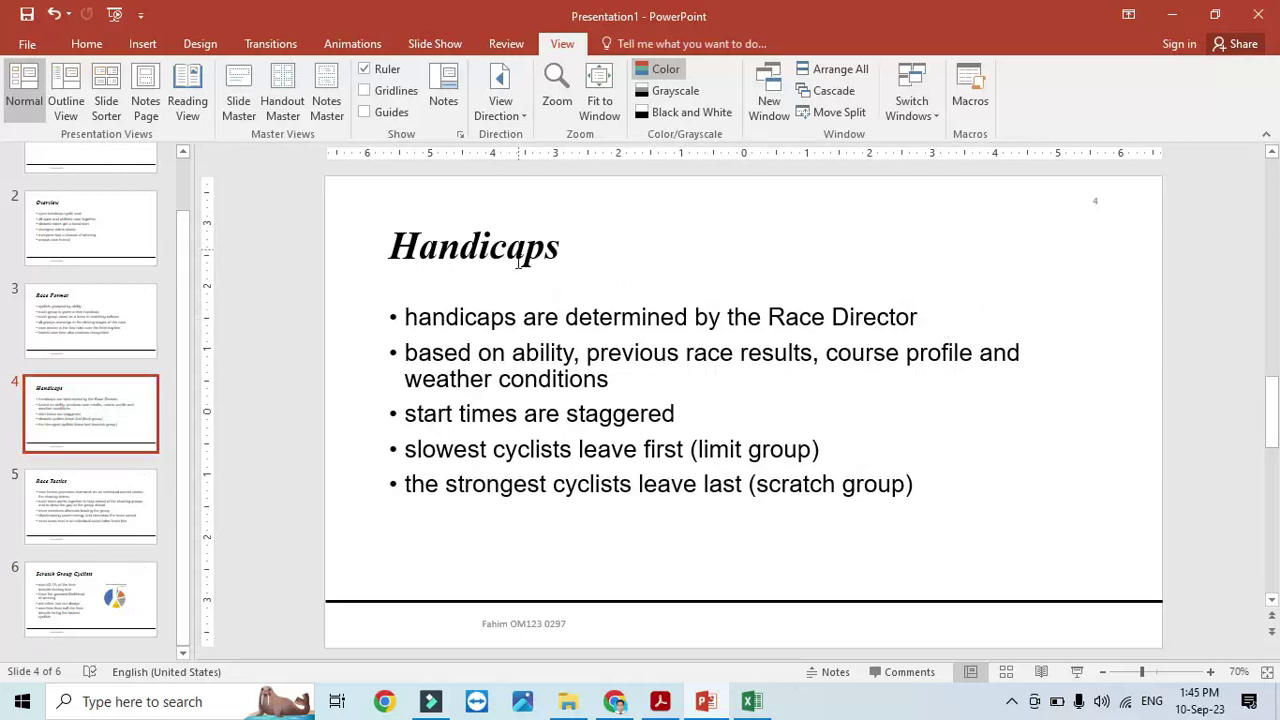
drag(922, 315, 792, 320)
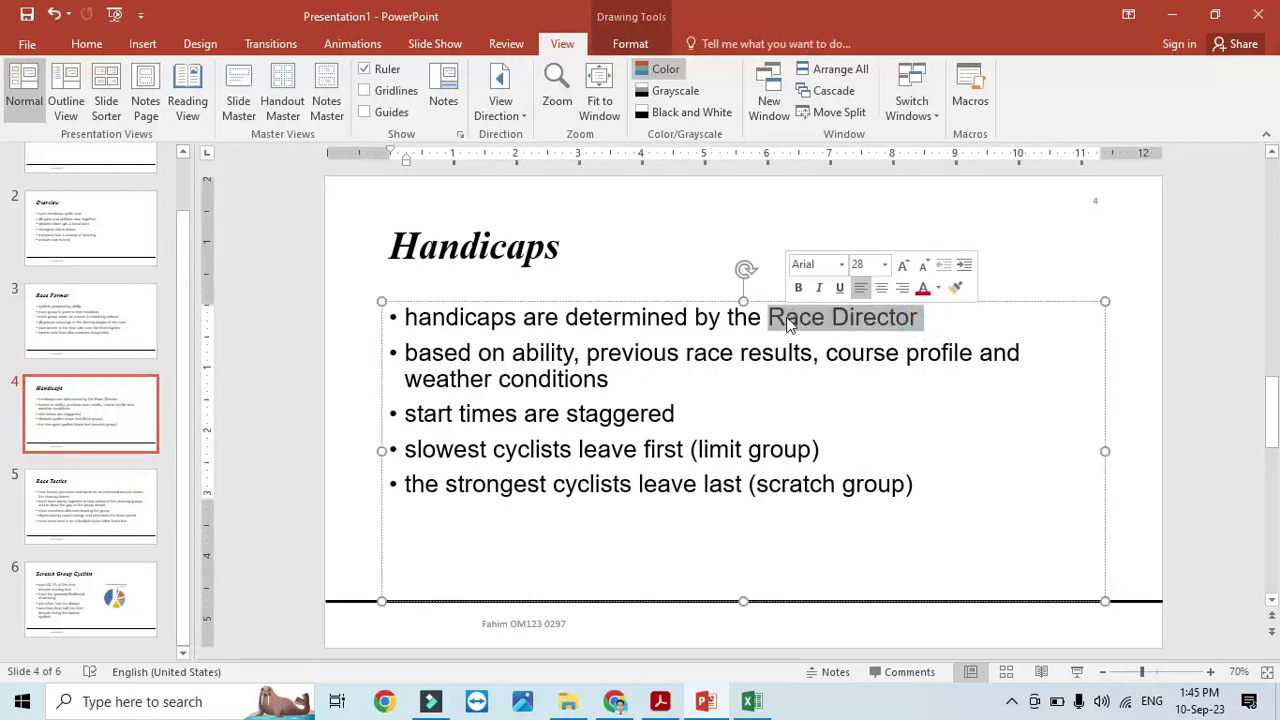
right_click(787, 320)
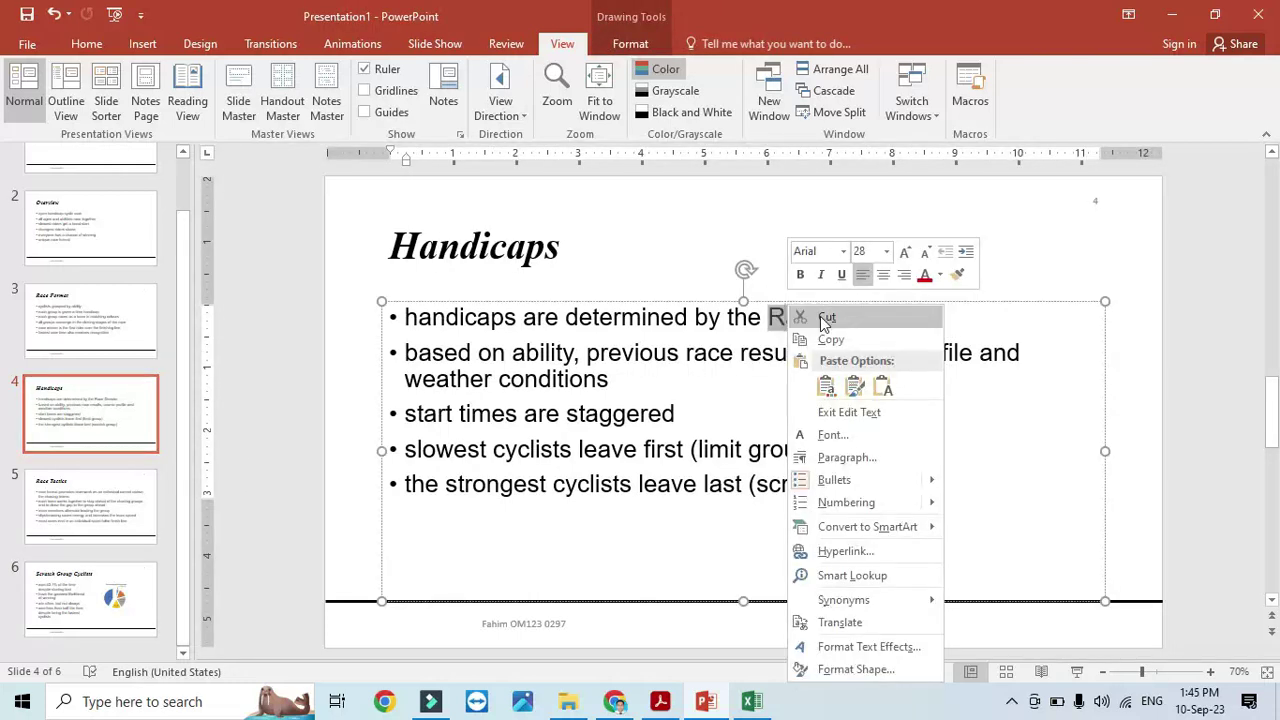
click(847, 552)
drag(390, 317, 483, 169)
click(333, 432)
Copy the e-mail address and subject 'Race Handicaps' from question 31 into the link and confirm
key(alt+Tab)
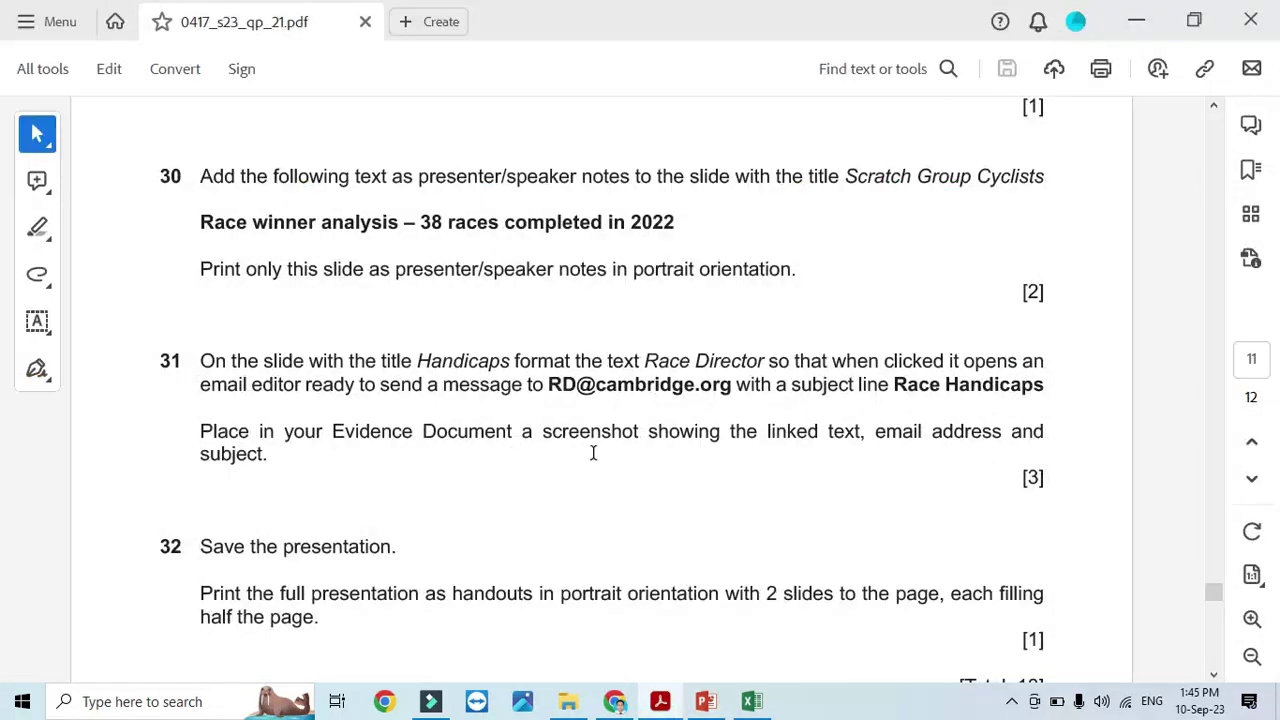
drag(737, 385, 569, 392)
key(alt+Tab)
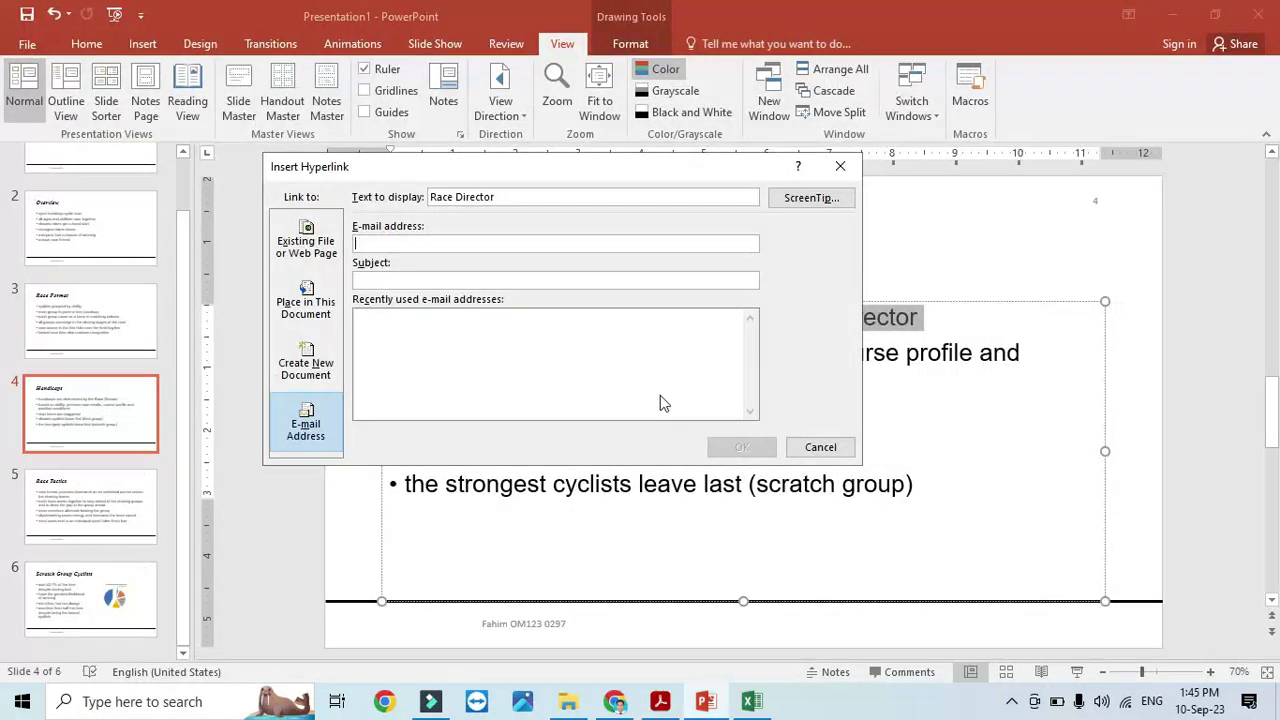
key(ctrl+v)
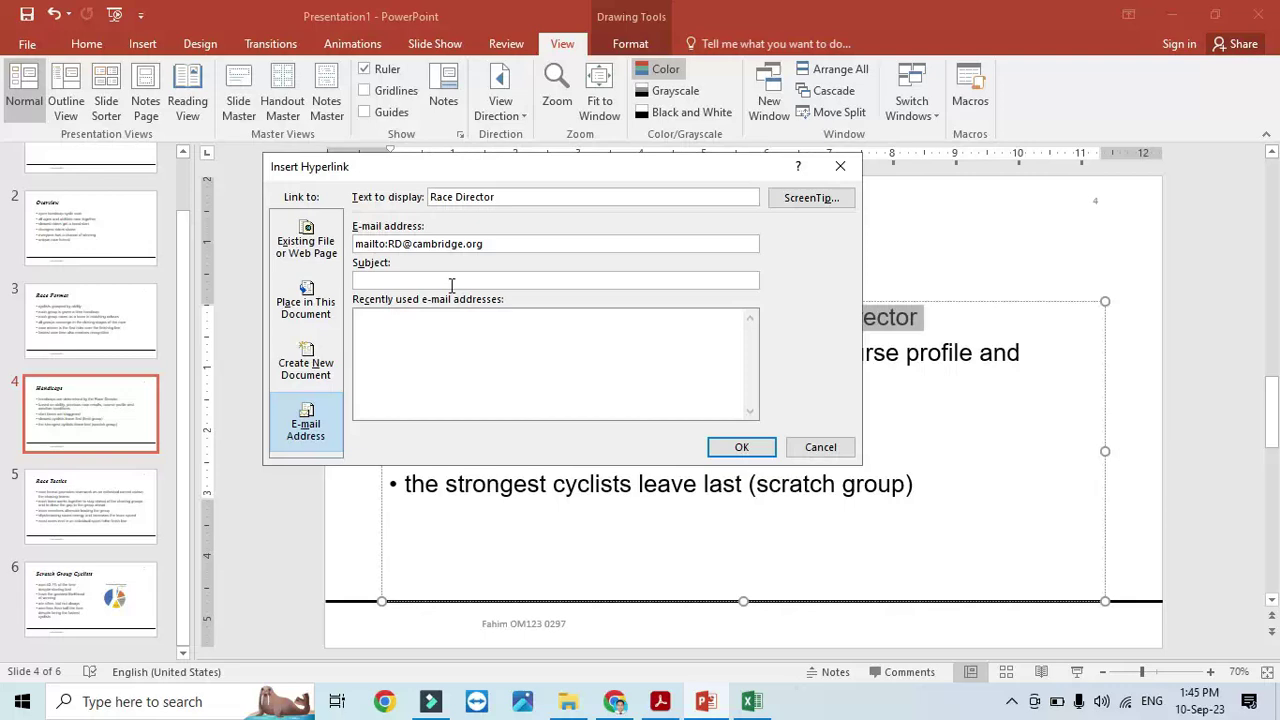
click(451, 286)
key(alt+Tab)
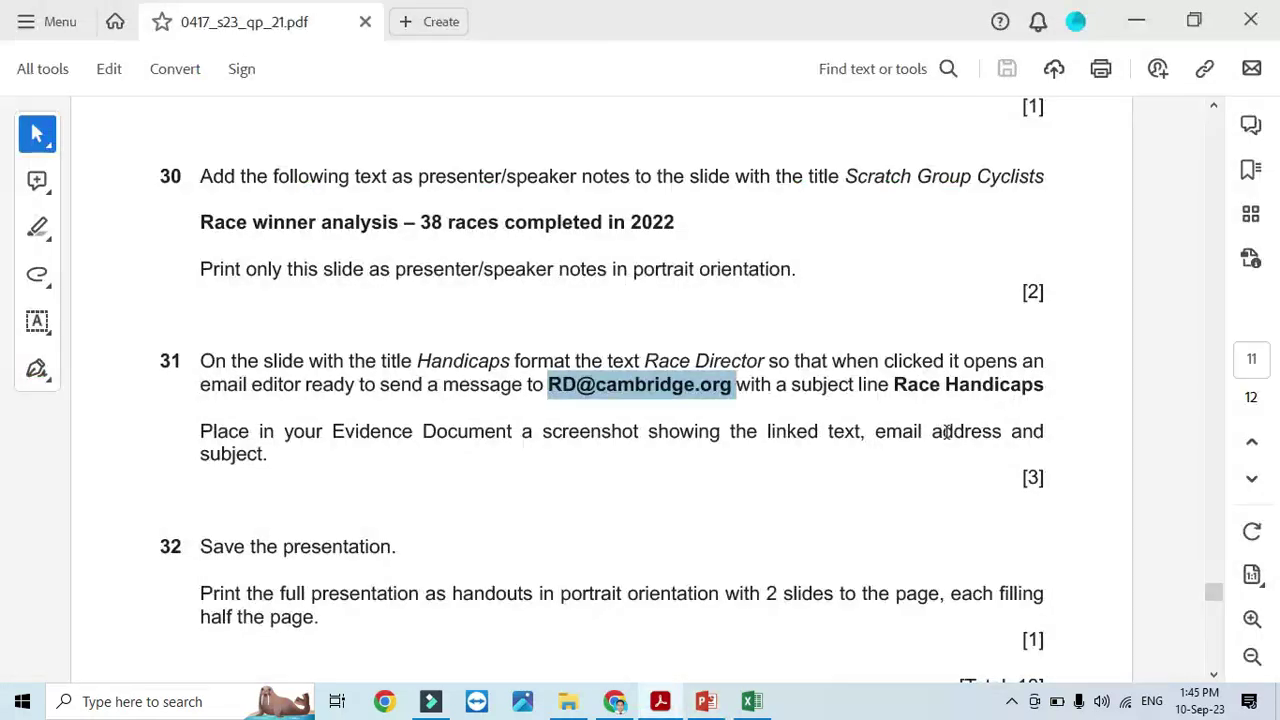
drag(894, 386, 1044, 388)
key(ctrl+c)
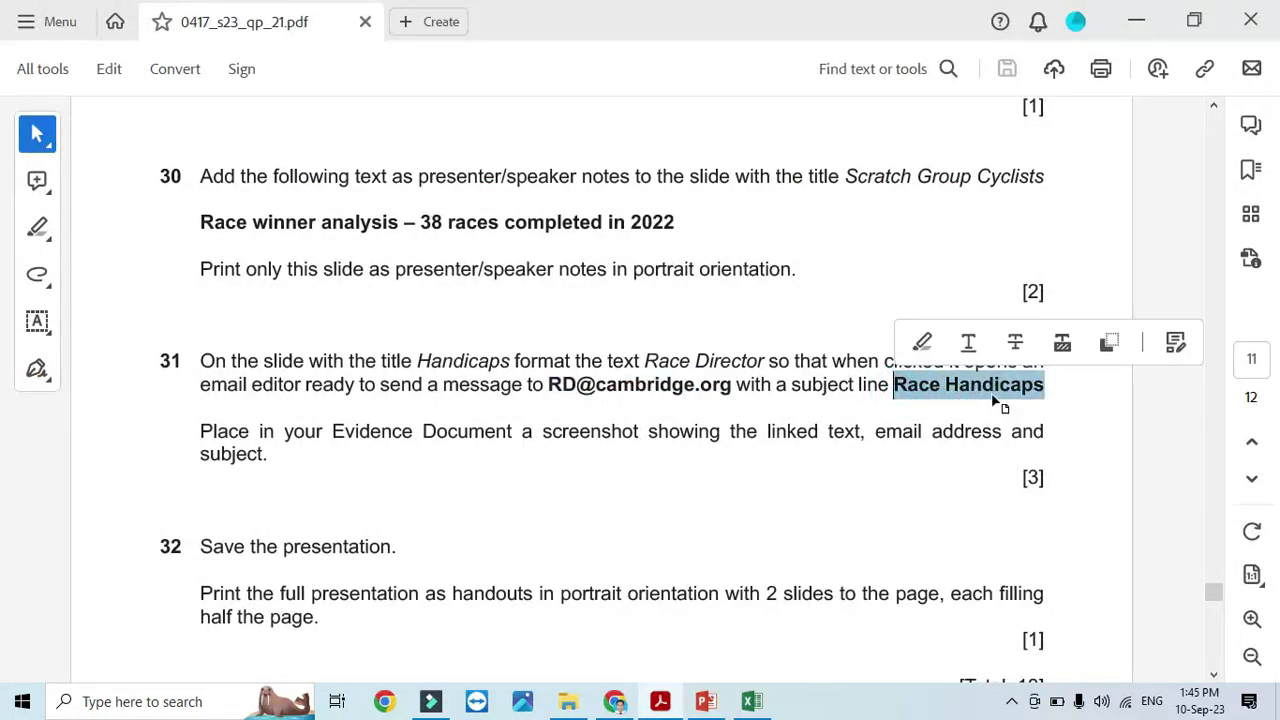
key(alt+Tab)
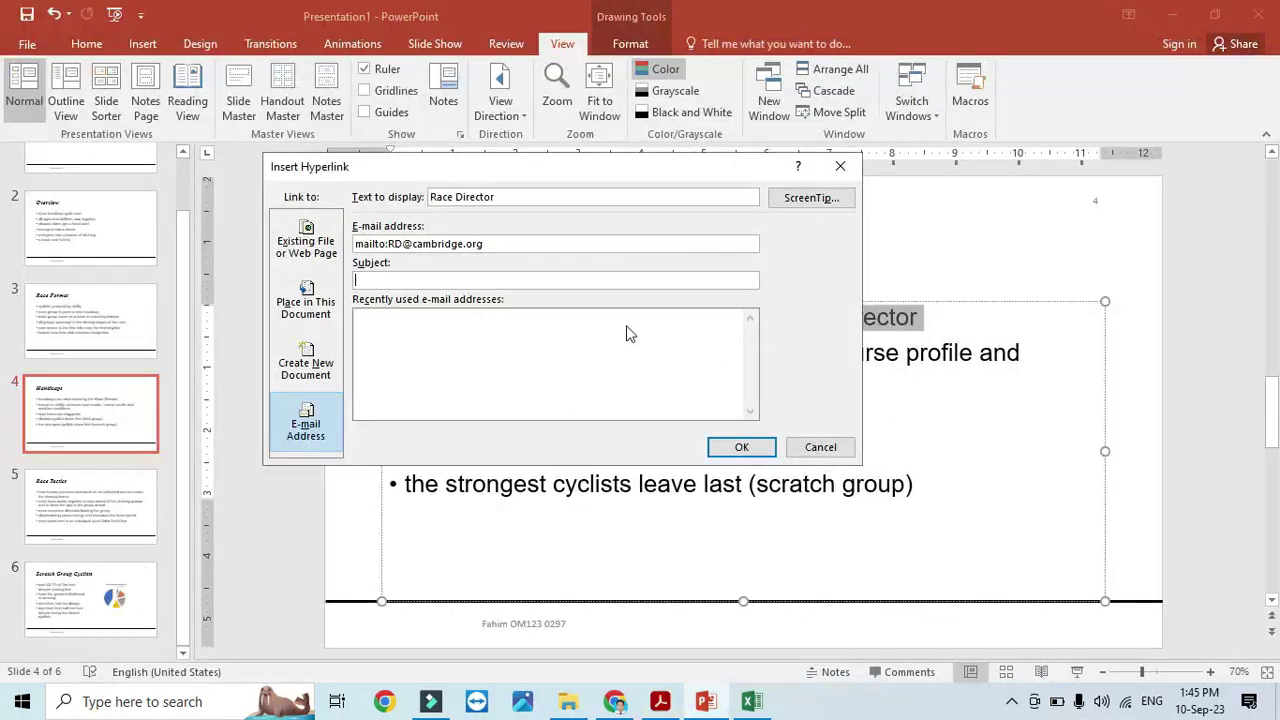
key(ctrl+v)
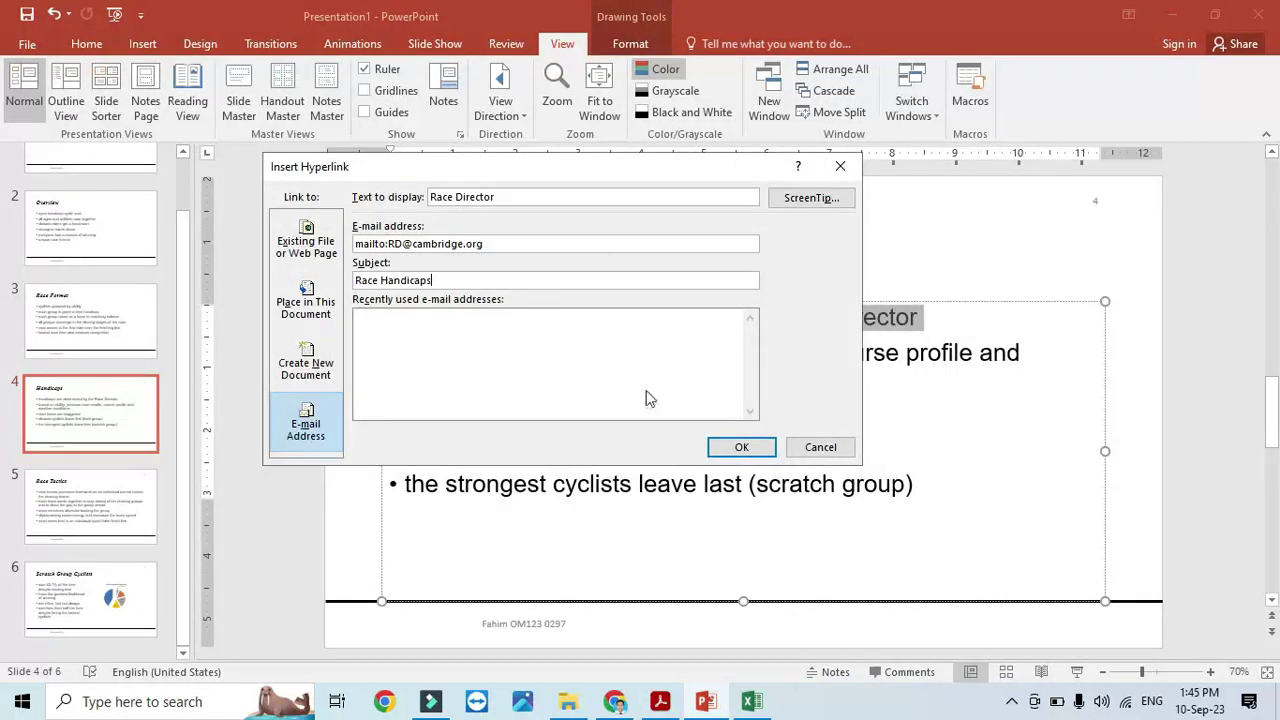
click(741, 448)
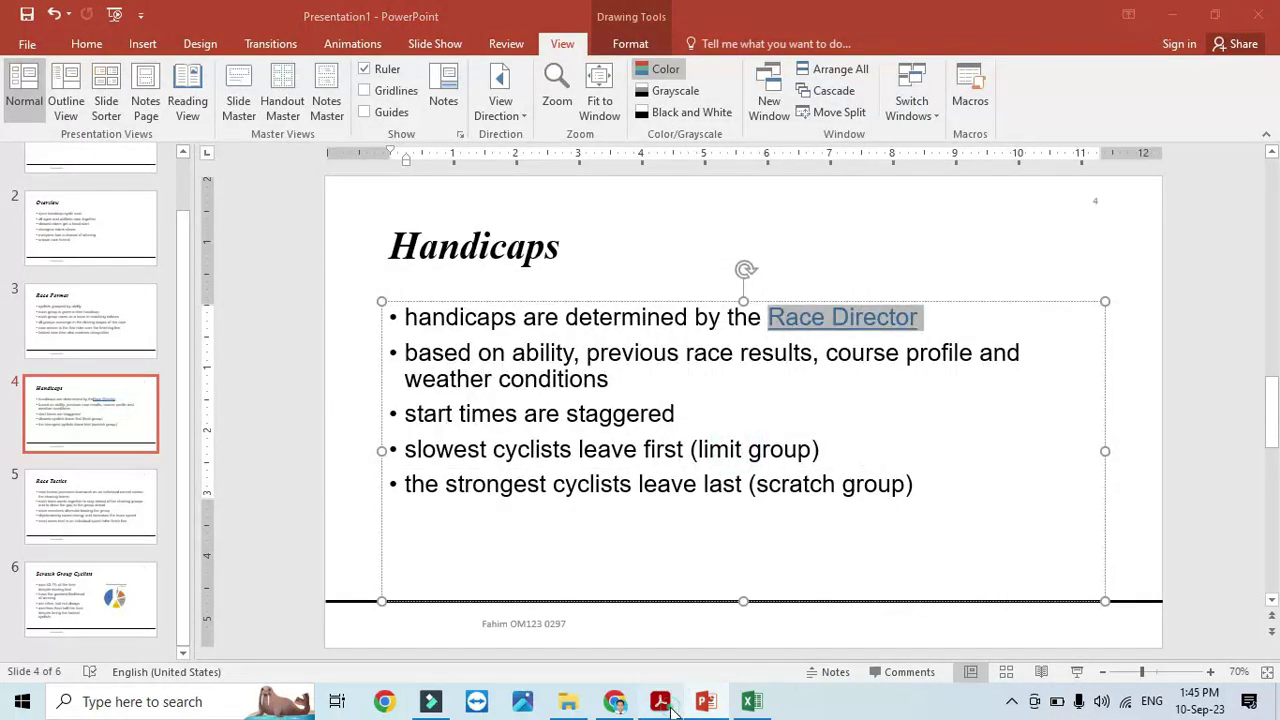
Highlight question 31's screenshot instruction in the question paper
click(707, 701)
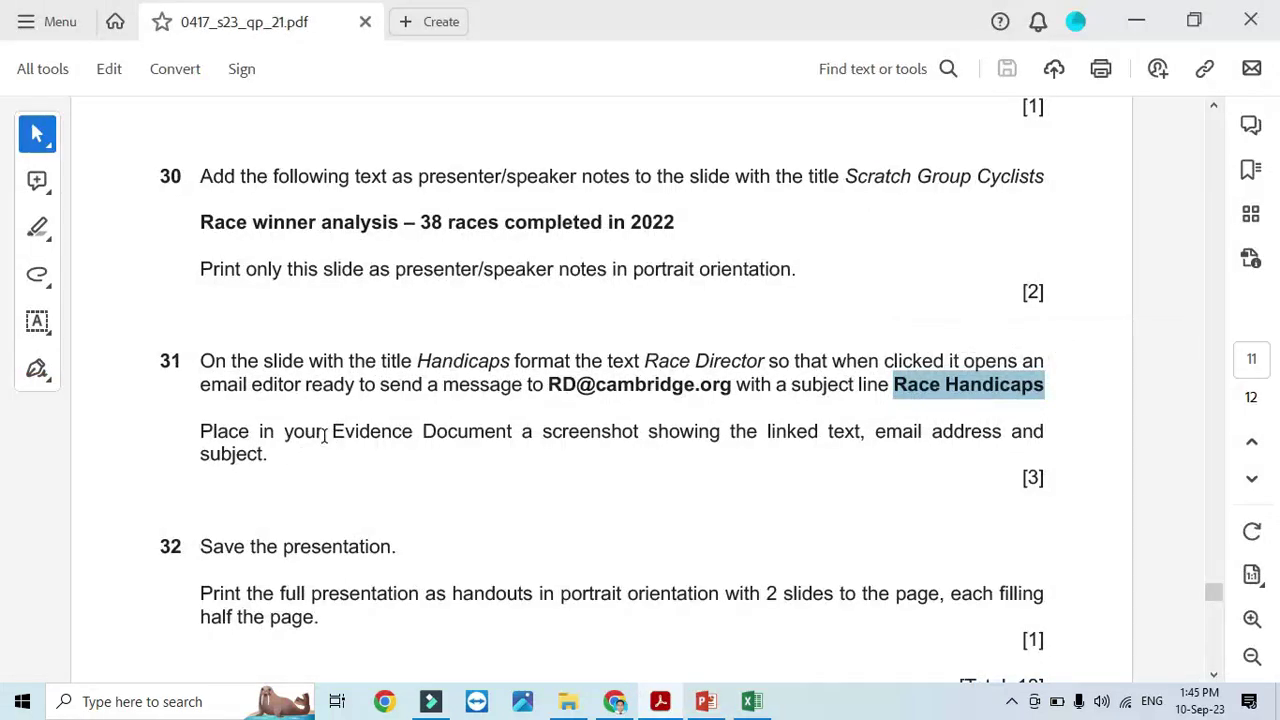
drag(200, 430, 840, 440)
key(alt+Tab)
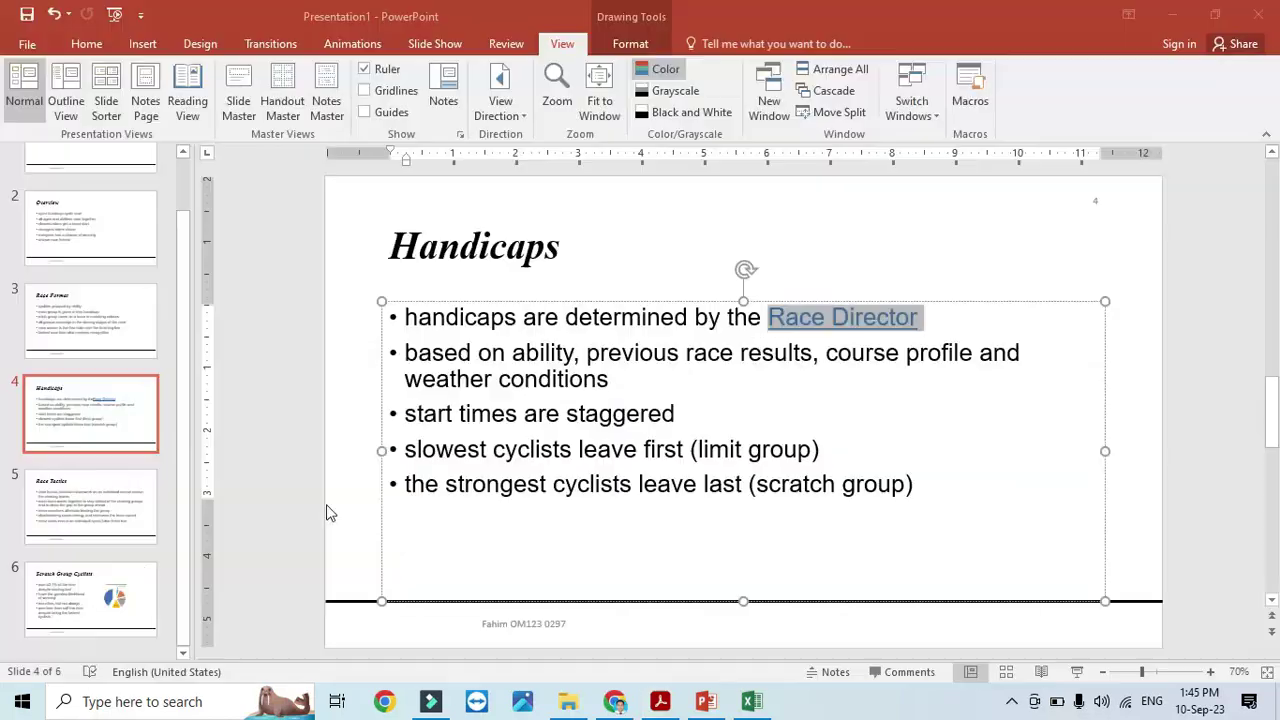
Reopen Race Director's Edit Hyperlink dialog and snip the linked text with its settings
right_click(831, 327)
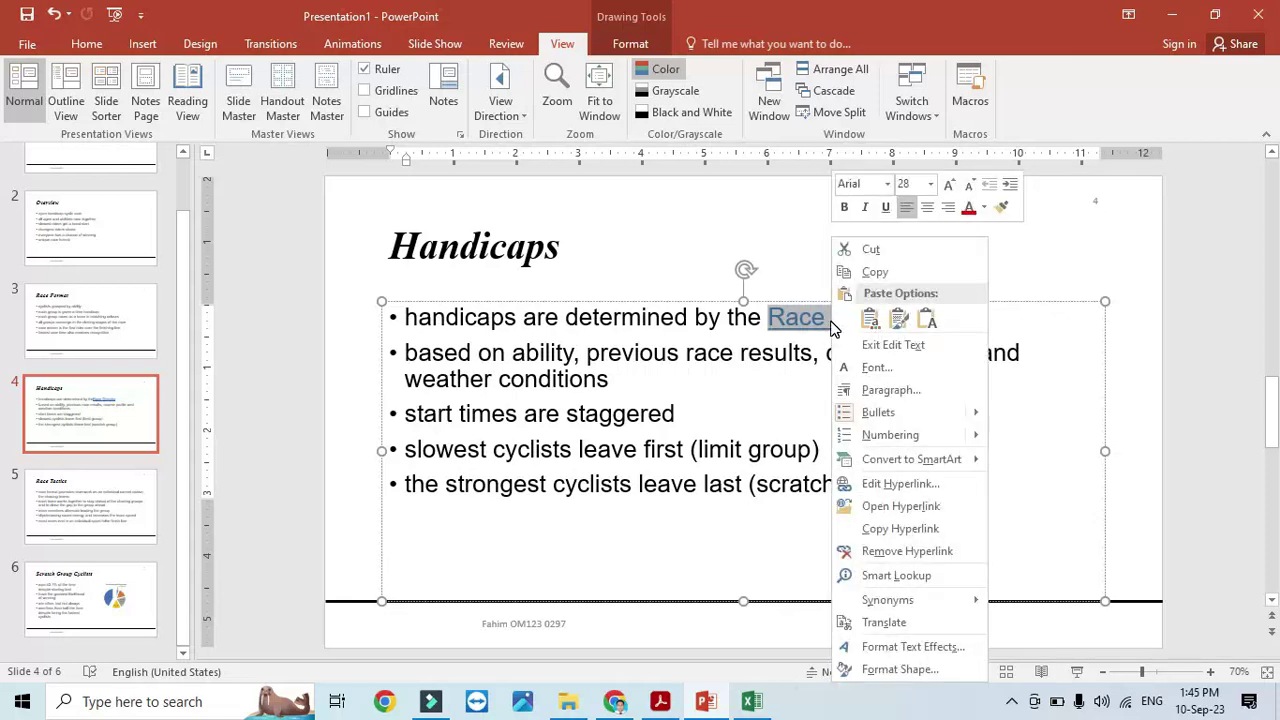
click(905, 487)
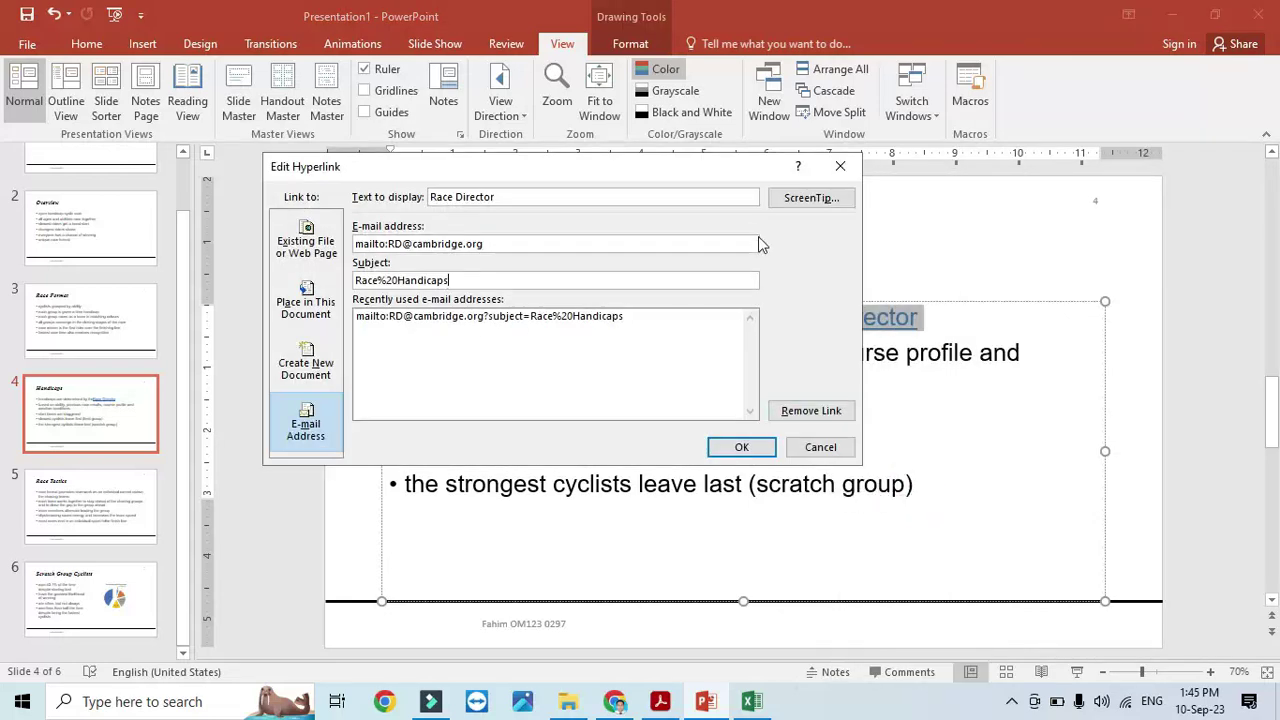
drag(741, 178, 856, 365)
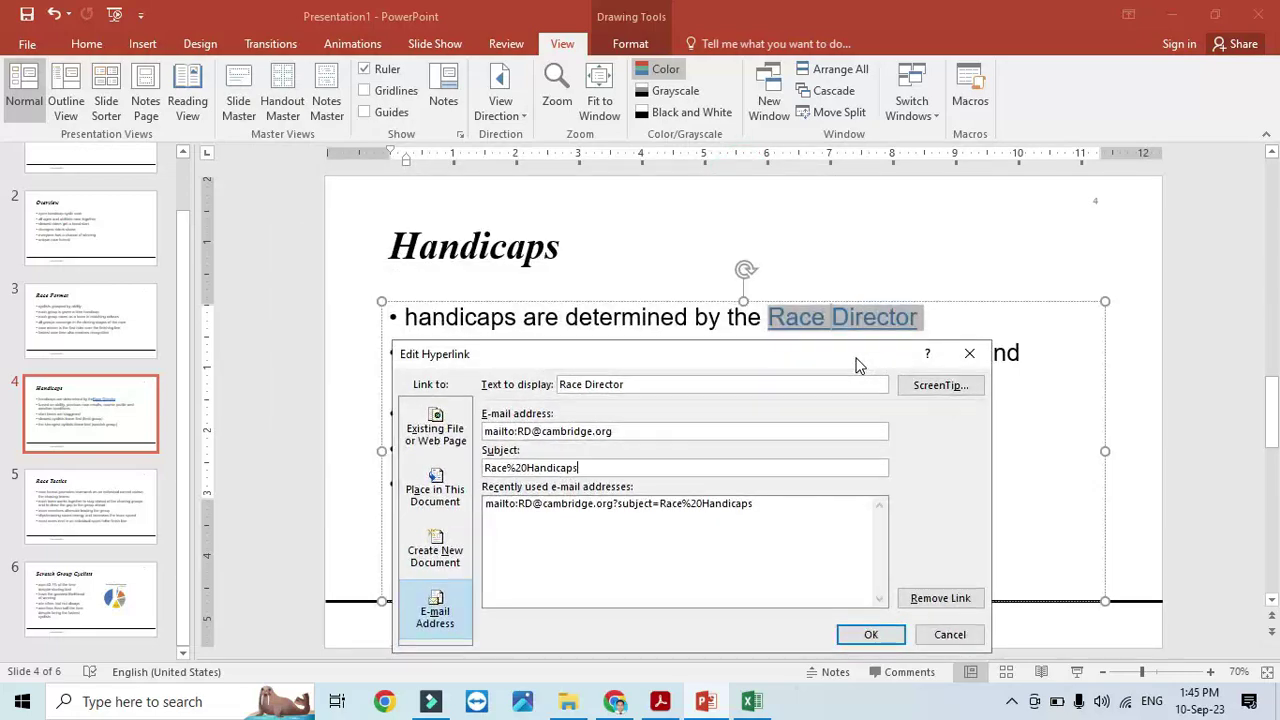
key(super+shift+s)
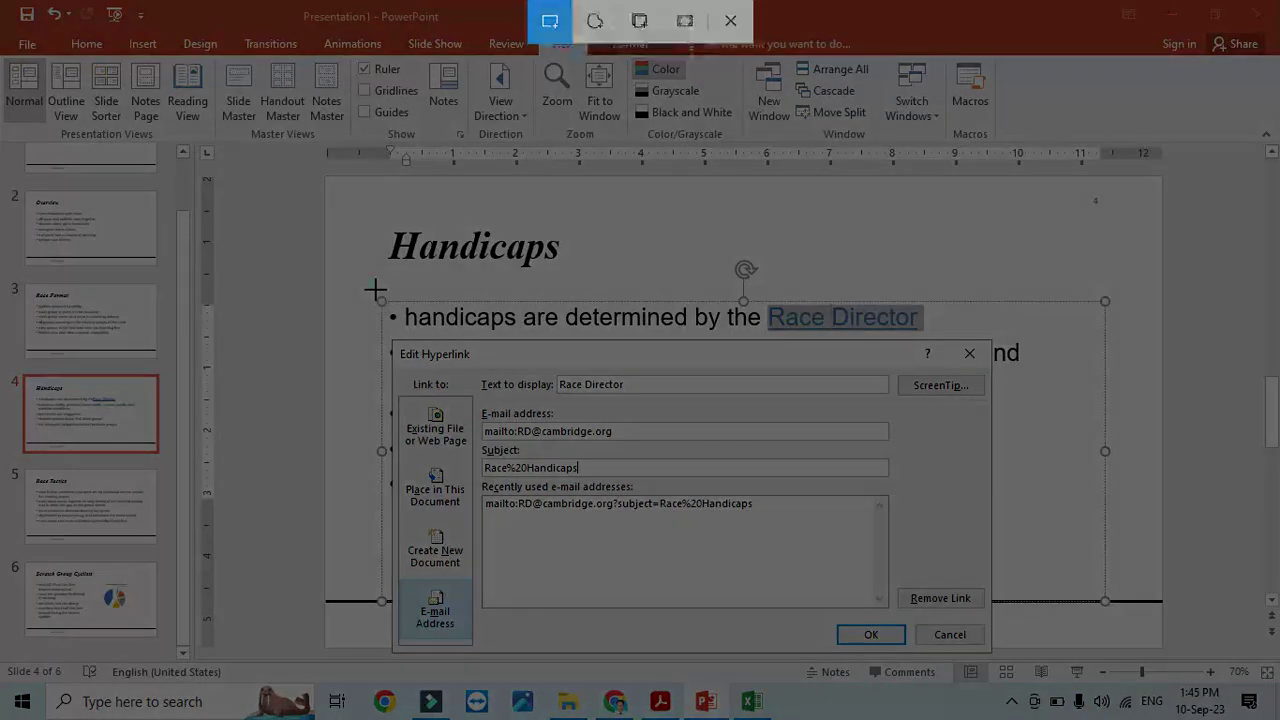
mouse_move(376, 290)
mouse_down()
mouse_move(975, 420)
mouse_move(1000, 540)
mouse_move(986, 542)
mouse_up()
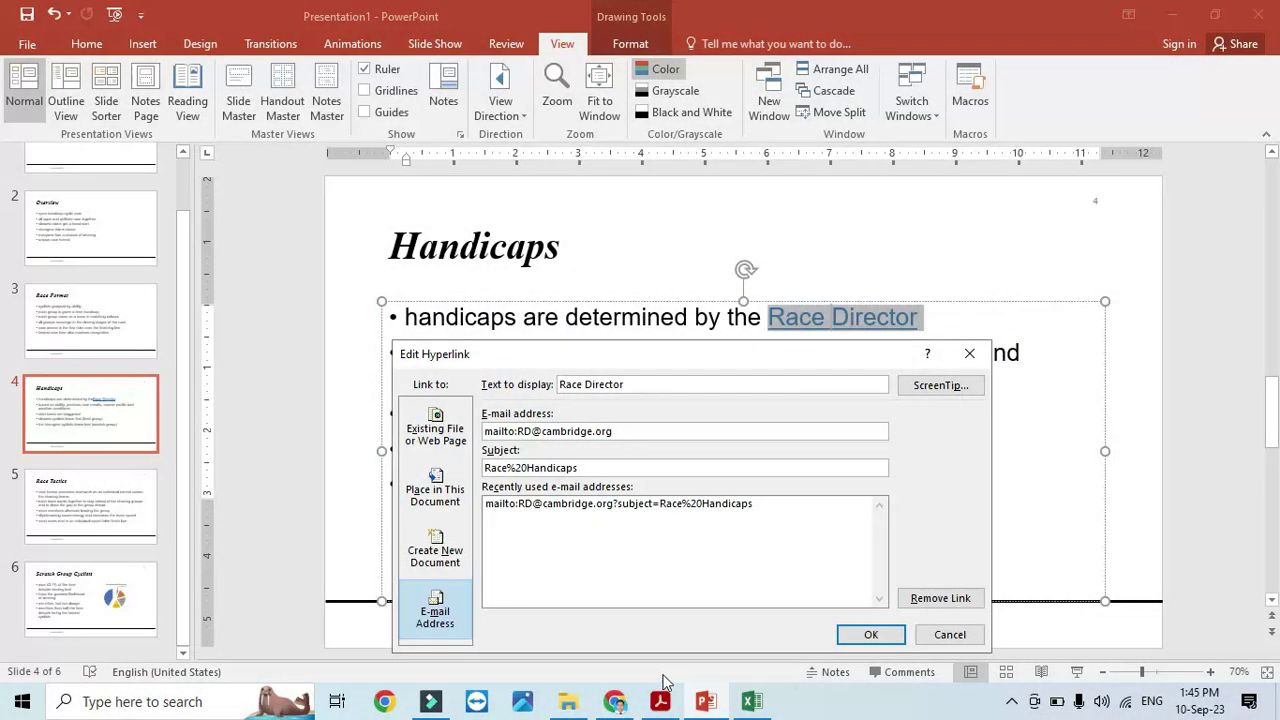
click(586, 703)
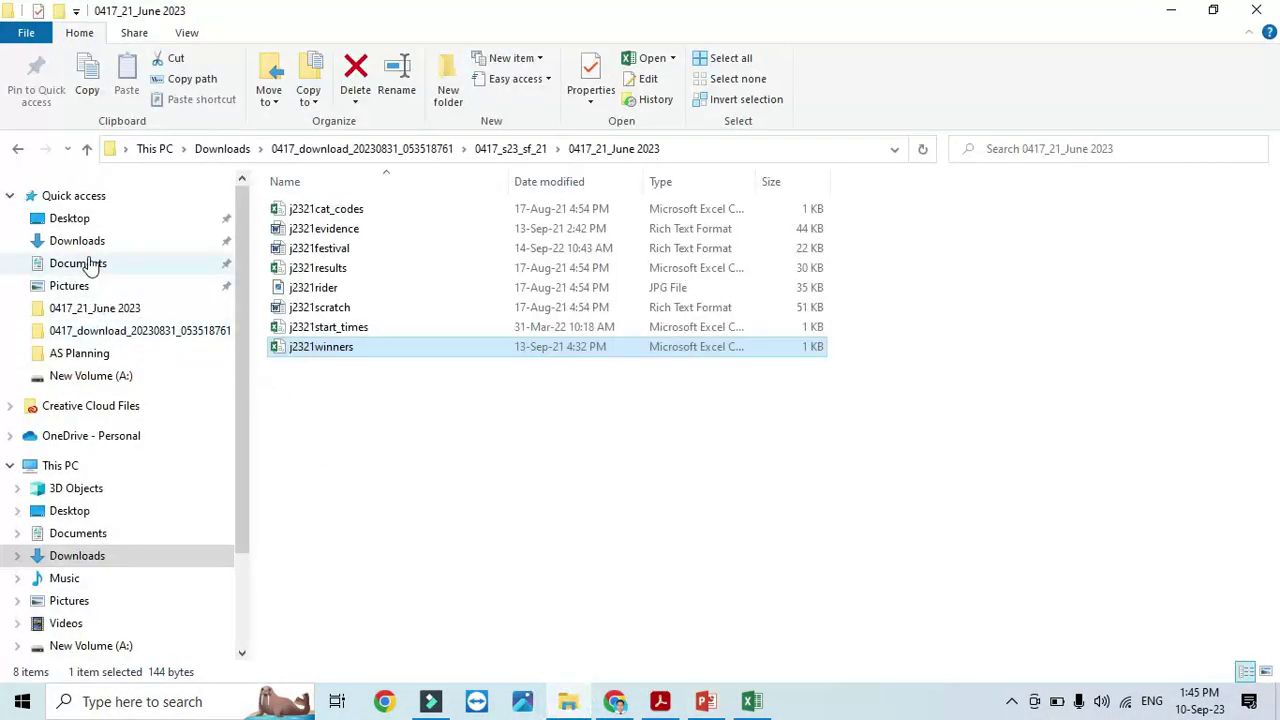
Open Evidence0297 from the 0417_21_June 2023 folder and paste the hyperlink screenshot under Step 31 evidence
click(72, 218)
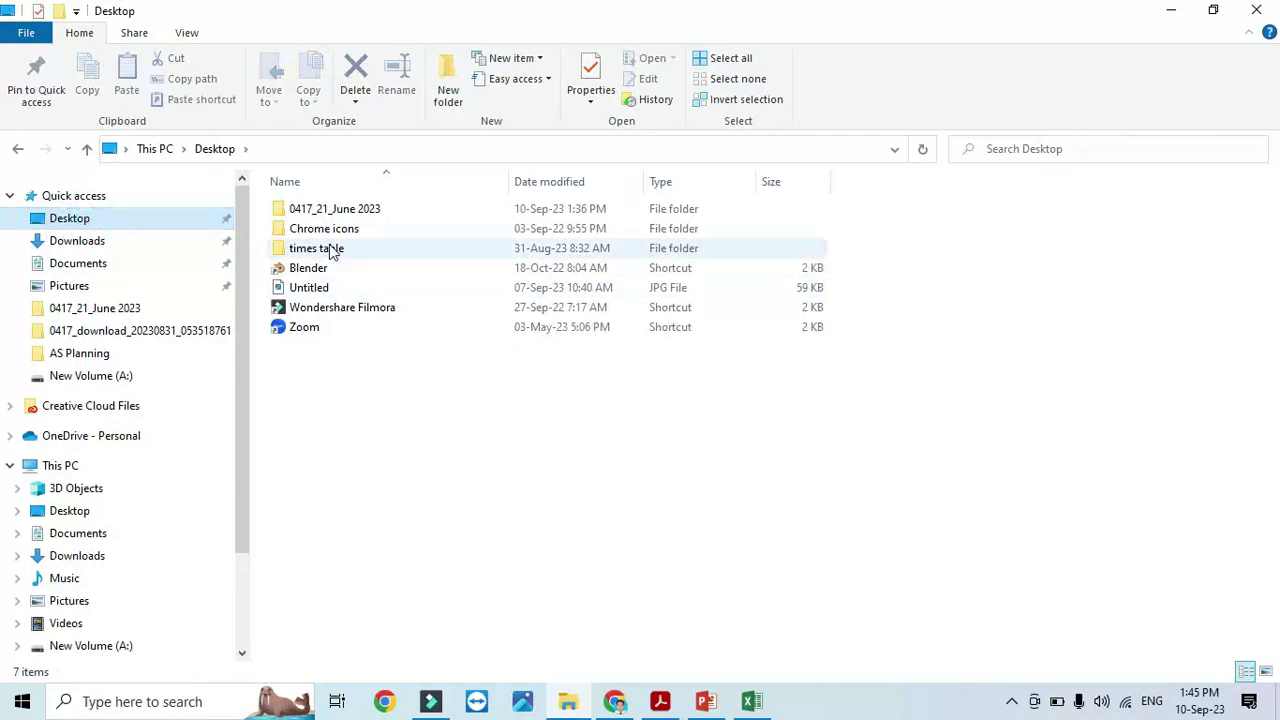
double_click(330, 212)
click(330, 228)
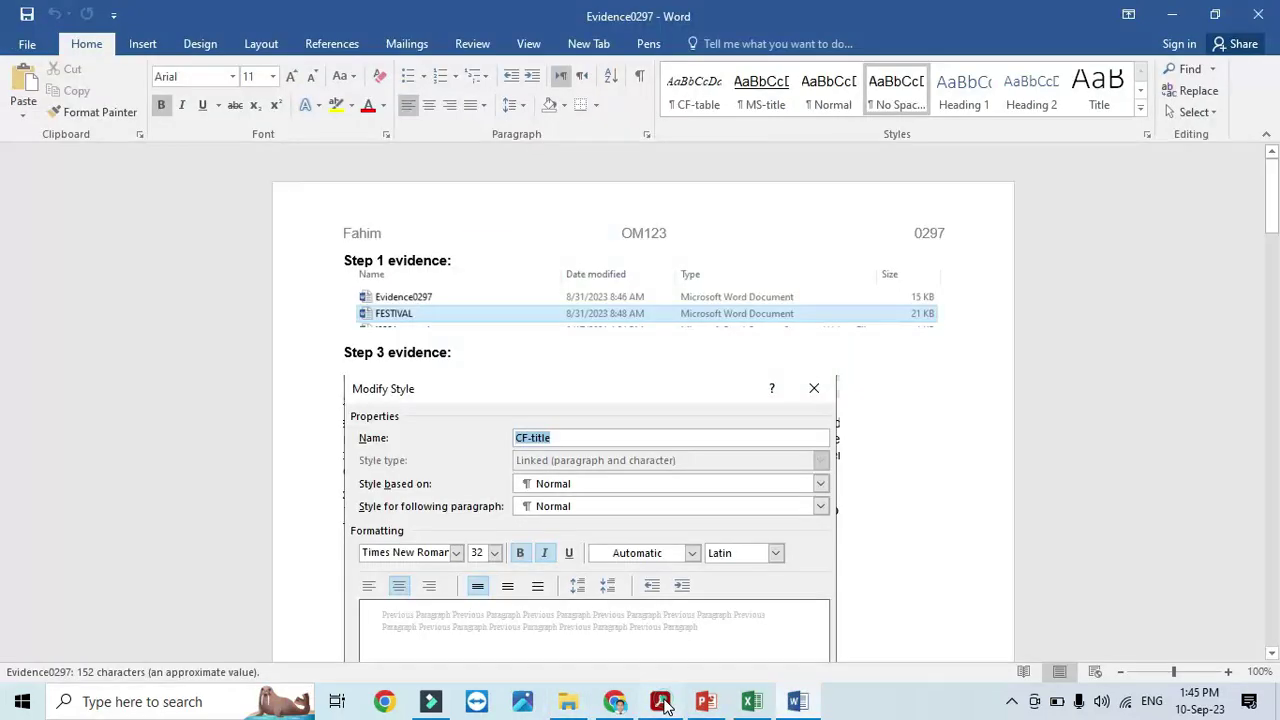
click(660, 702)
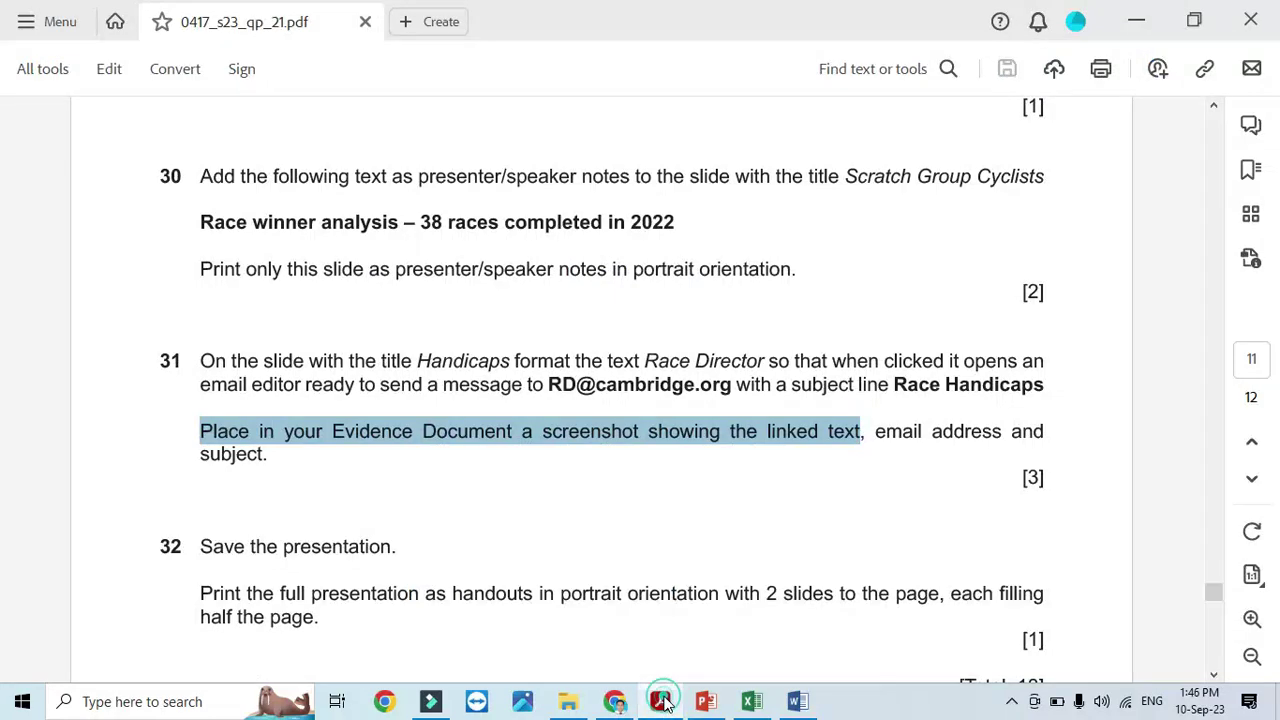
click(660, 702)
scroll(575, 425, down, 20)
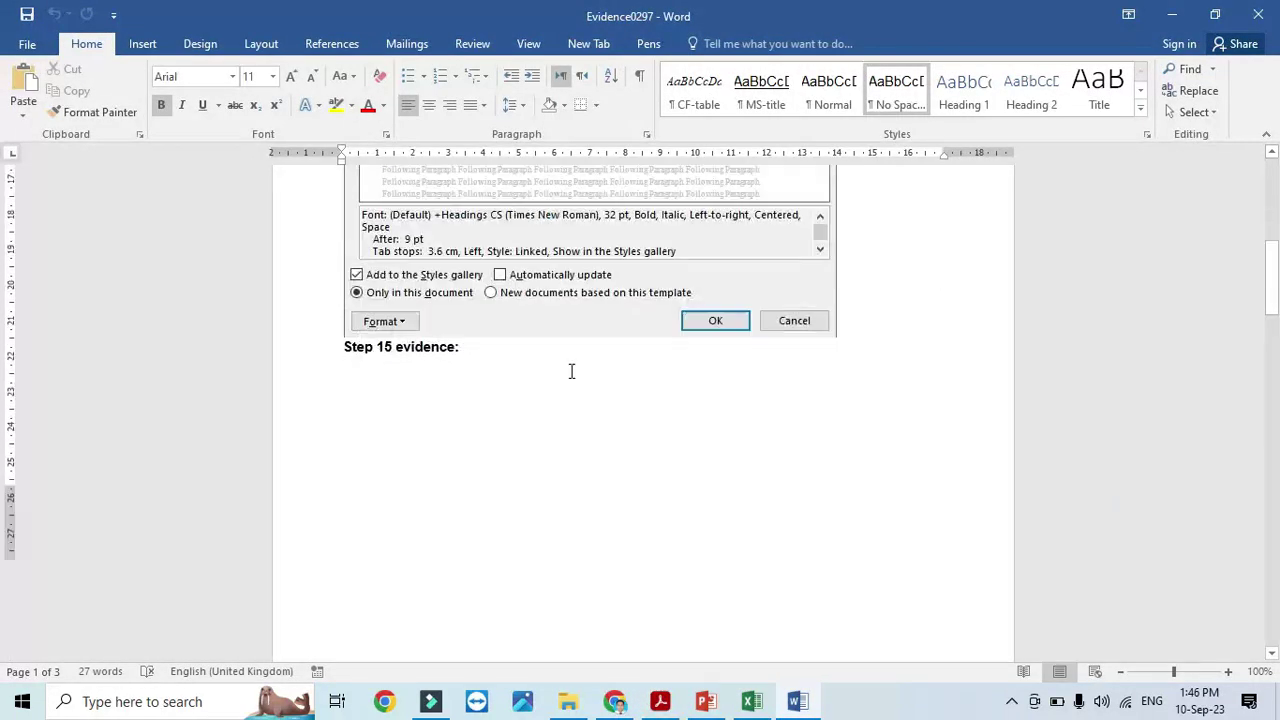
scroll(560, 355, down, 10)
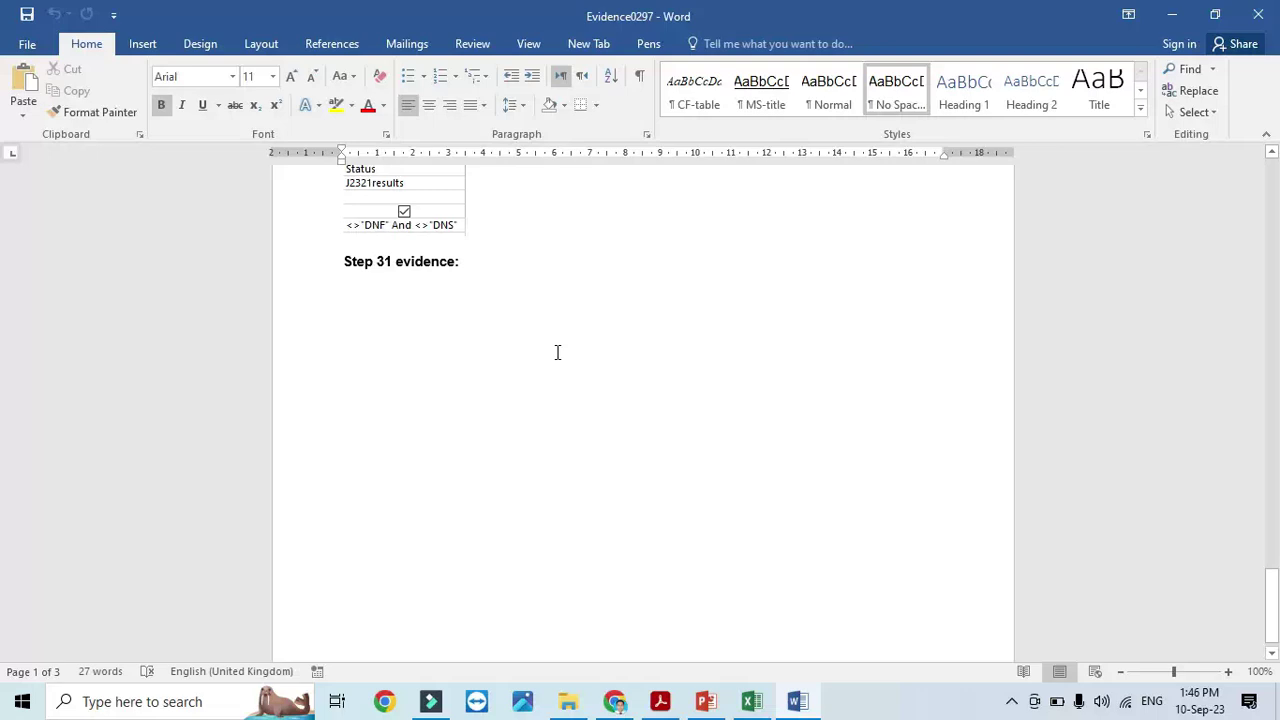
click(451, 307)
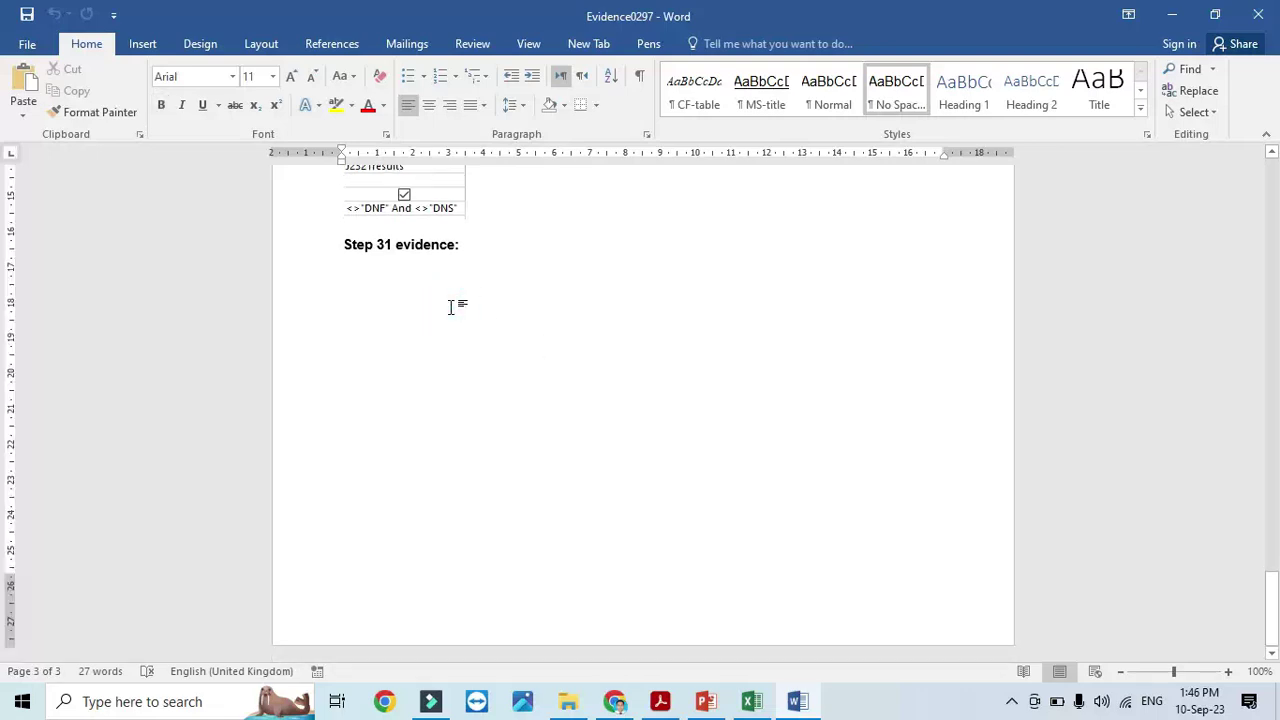
key(ctrl+v)
Highlight question 32's handout printing instruction, then close Edit Hyperlink in PowerPoint with OK
click(658, 703)
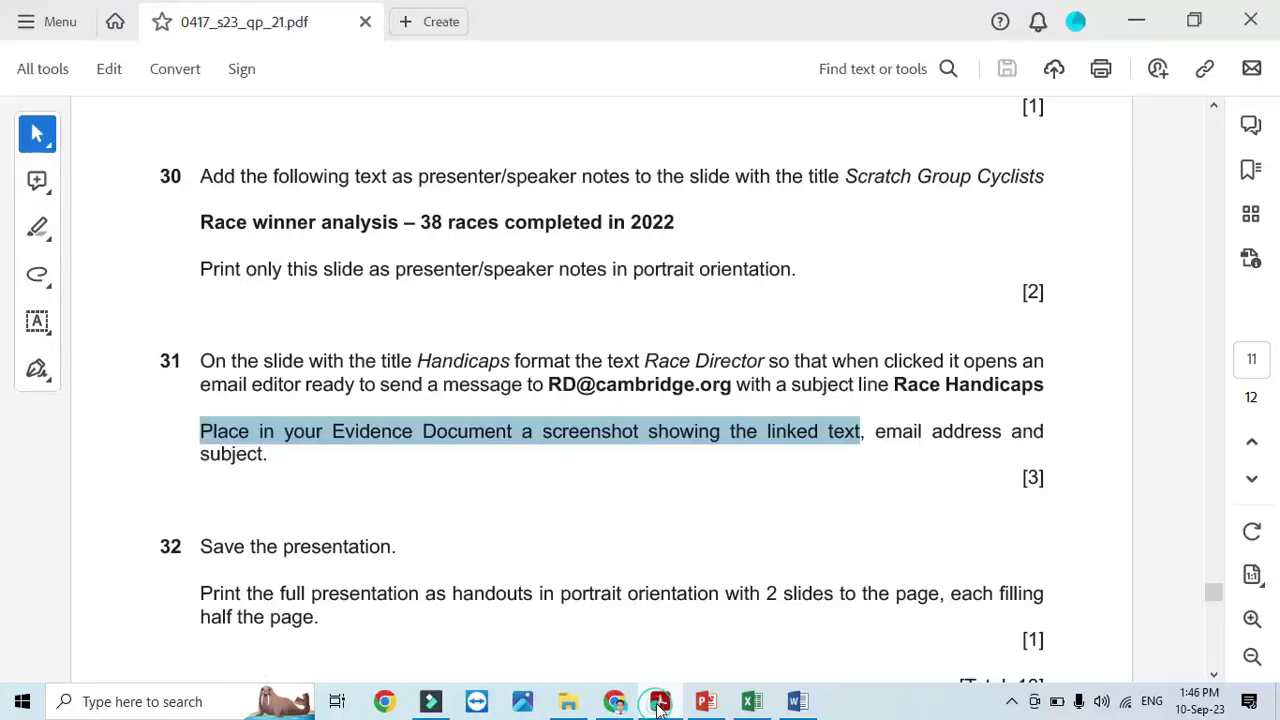
scroll(433, 440, down, 1)
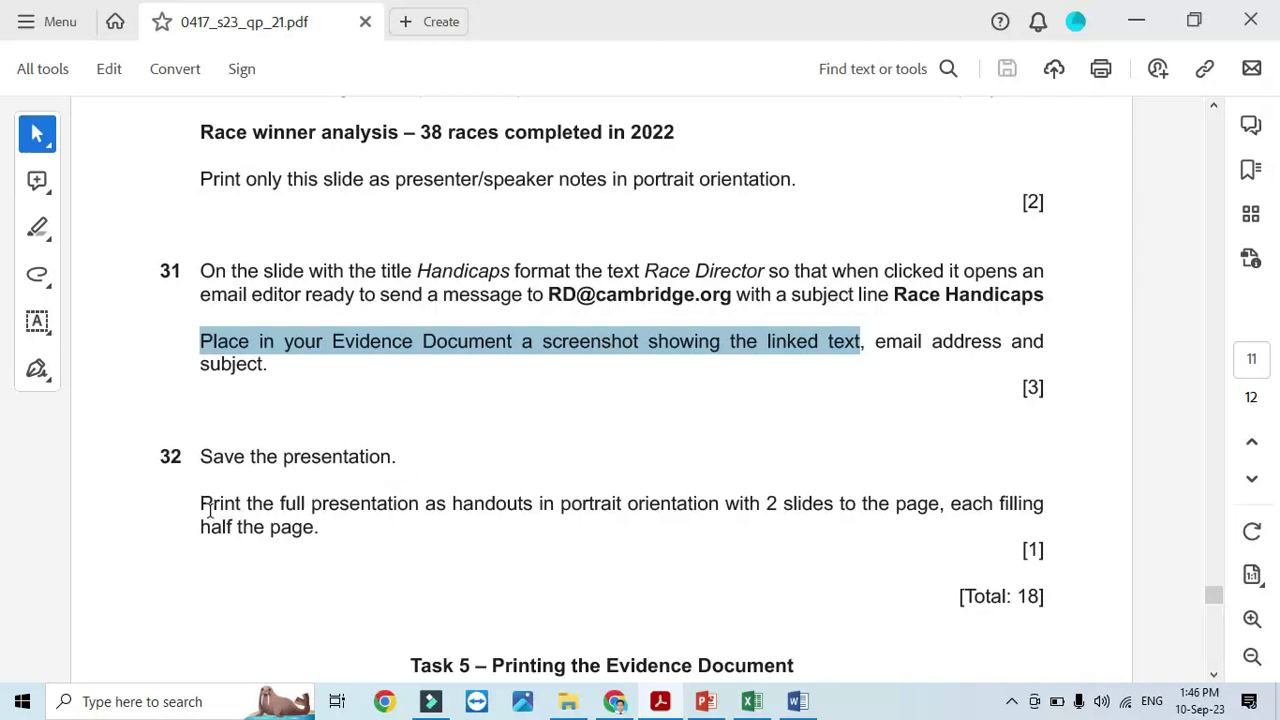
drag(200, 505, 834, 512)
click(705, 701)
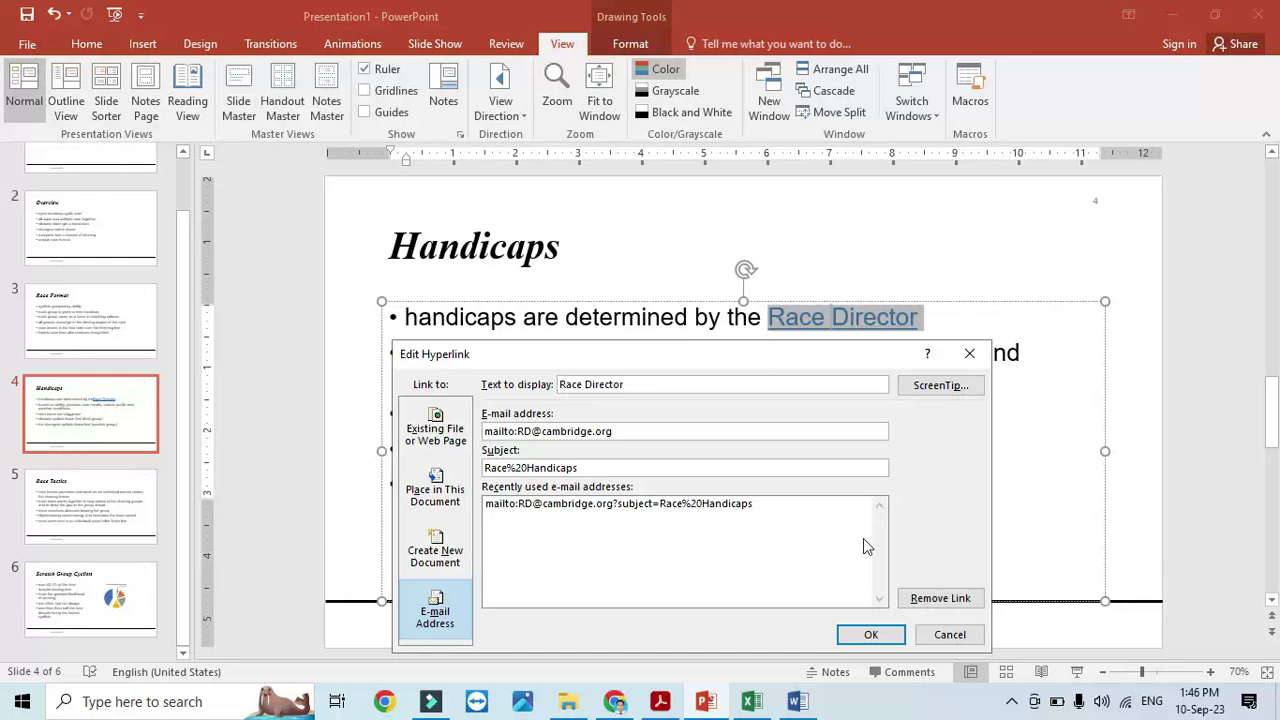
click(875, 636)
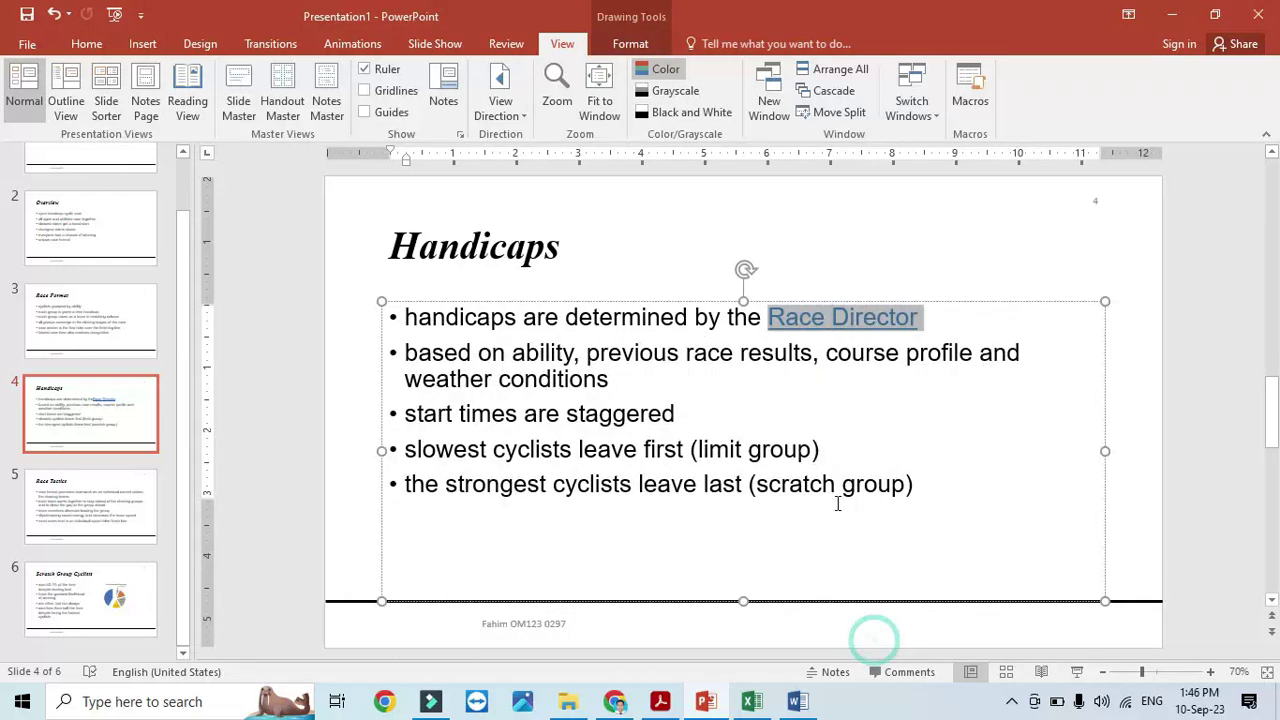
Set printing to 2 Slides handouts in portrait and page through the three preview pages
click(17, 48)
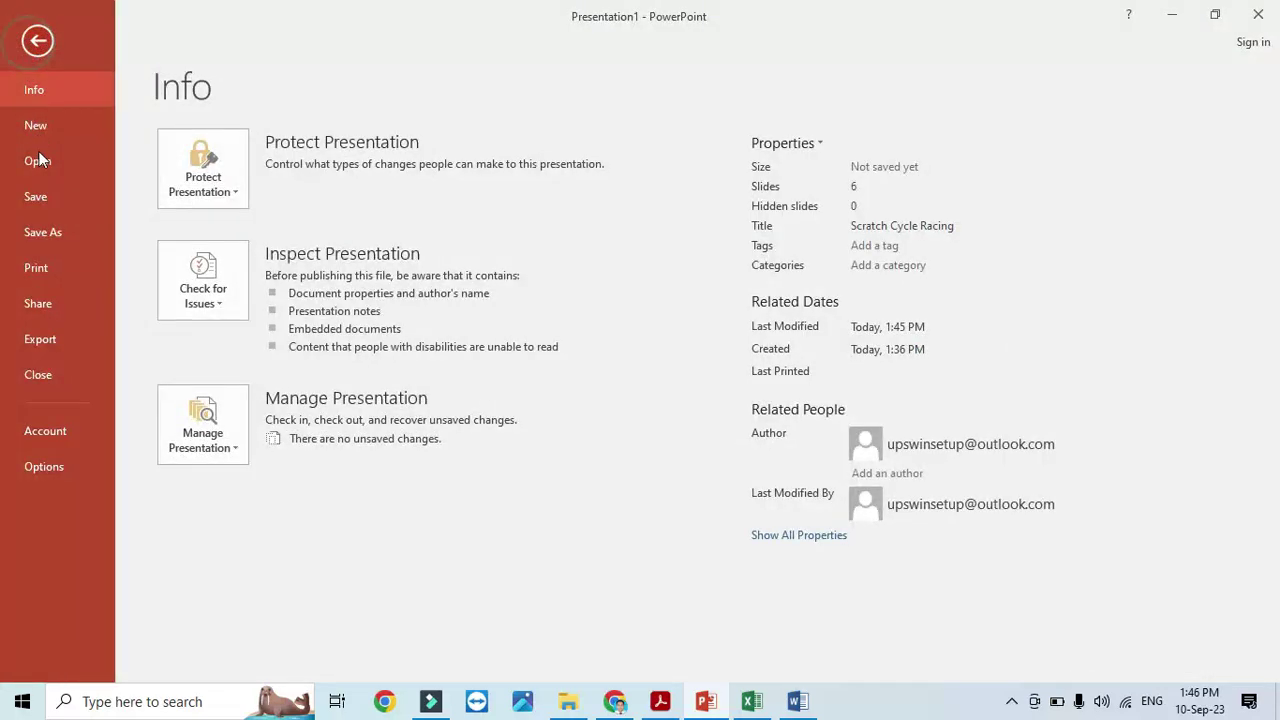
click(50, 271)
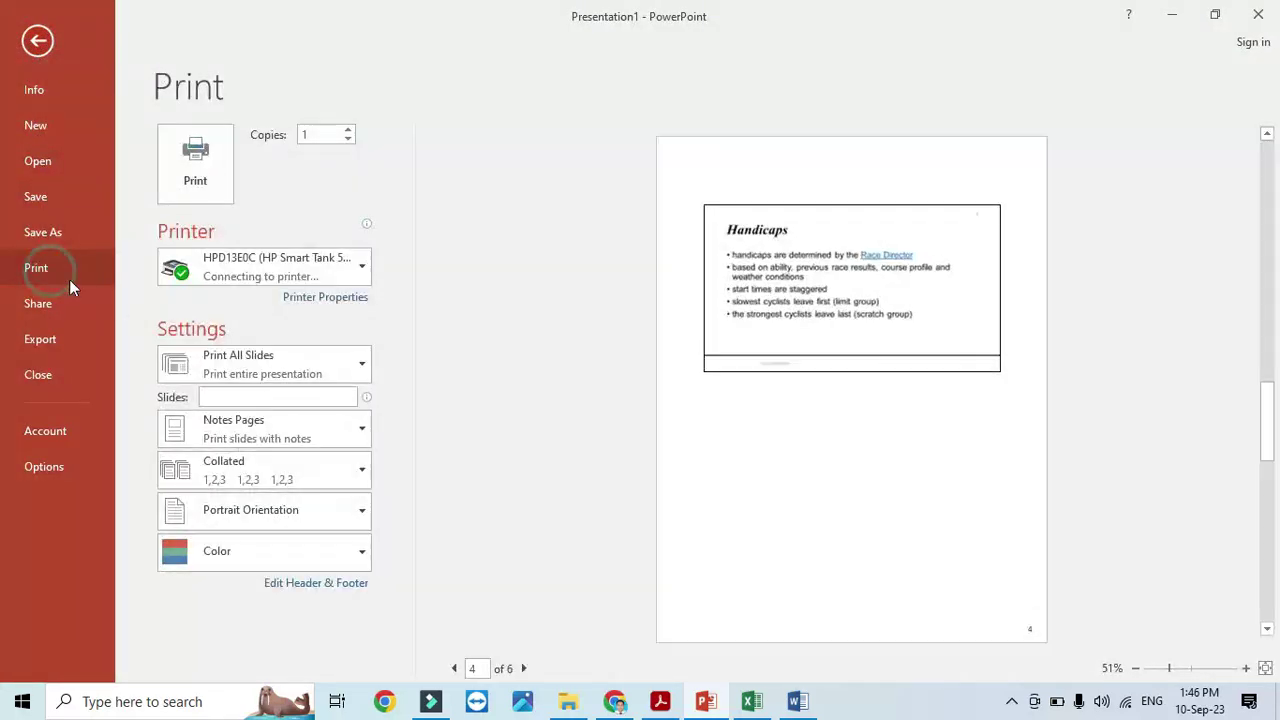
click(362, 434)
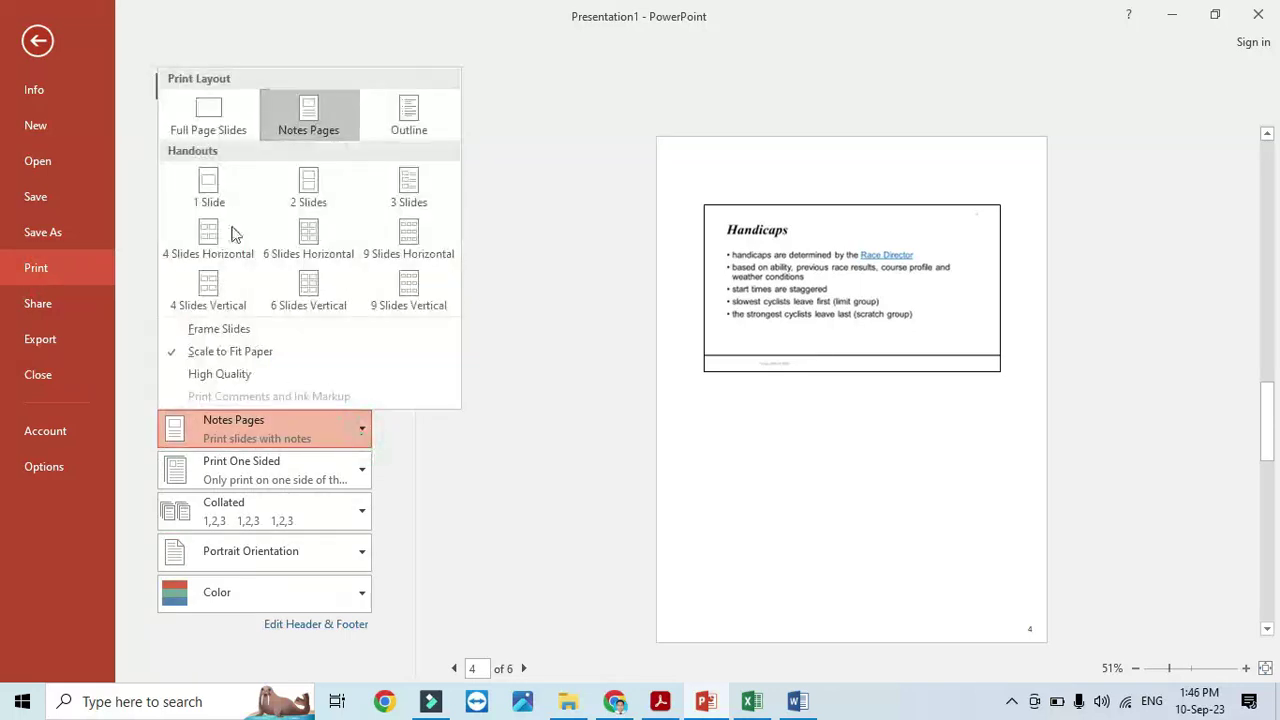
click(309, 184)
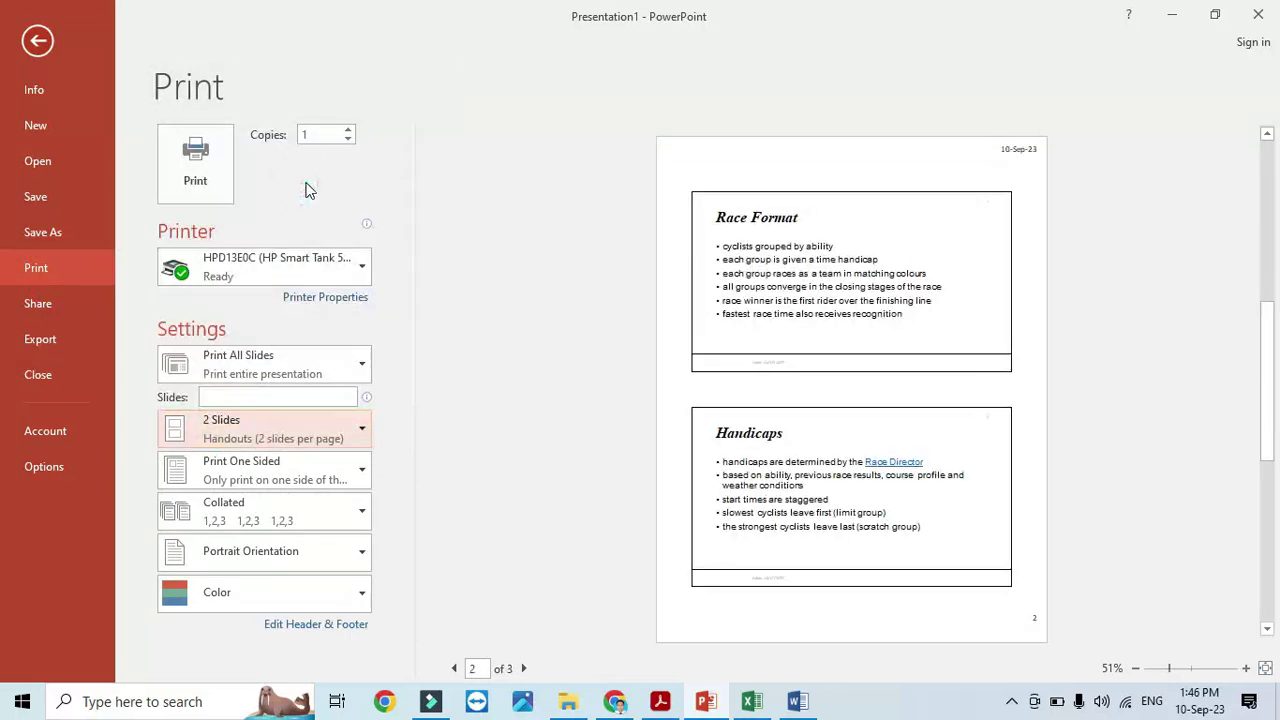
click(522, 669)
click(455, 669)
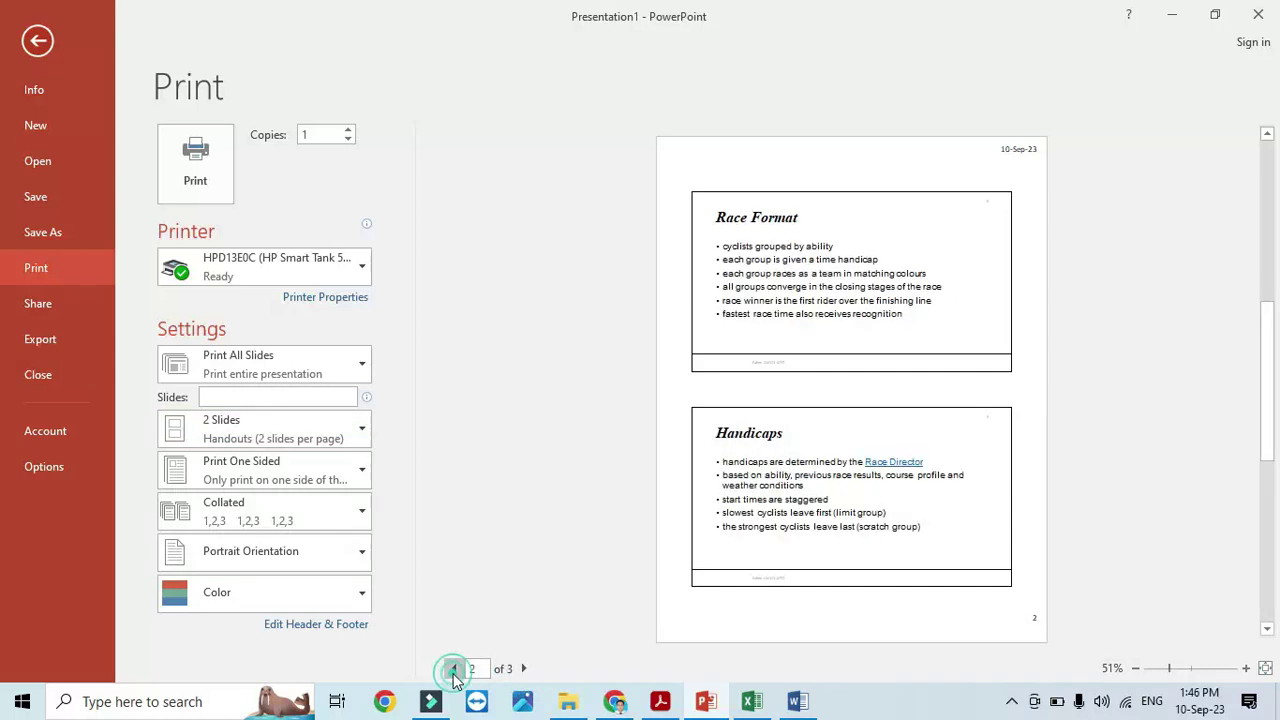
click(455, 669)
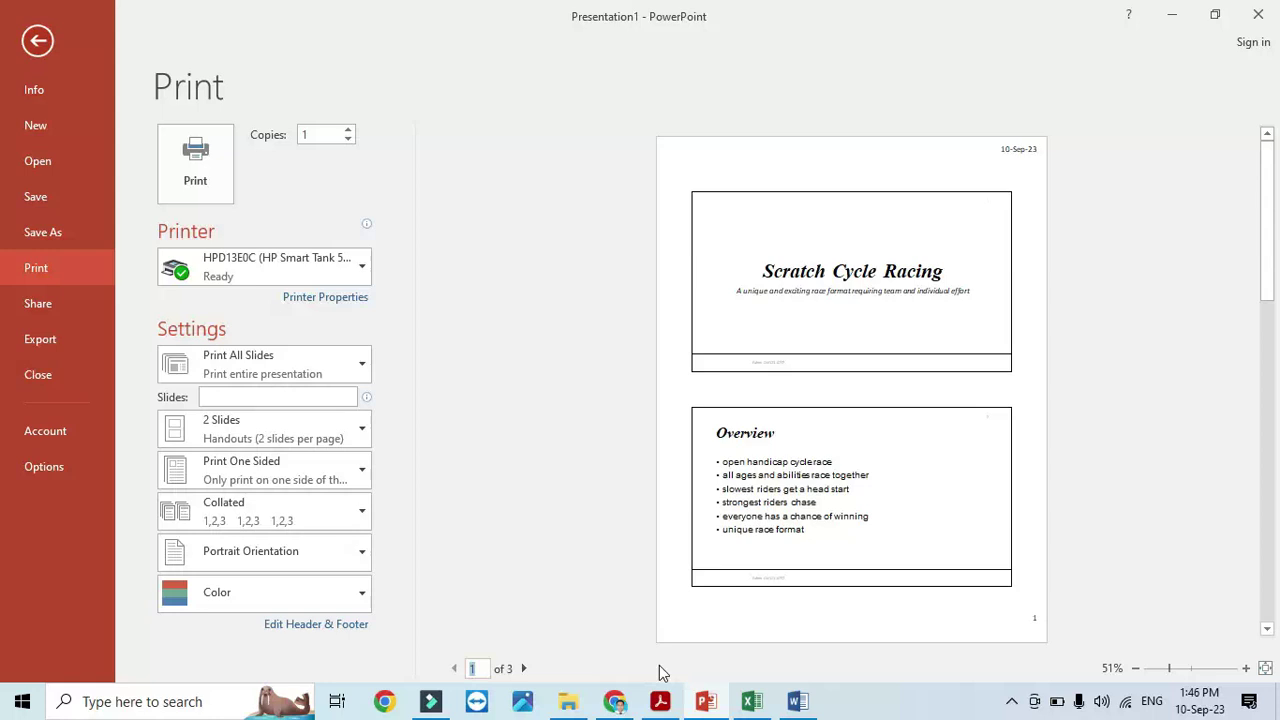
click(660, 701)
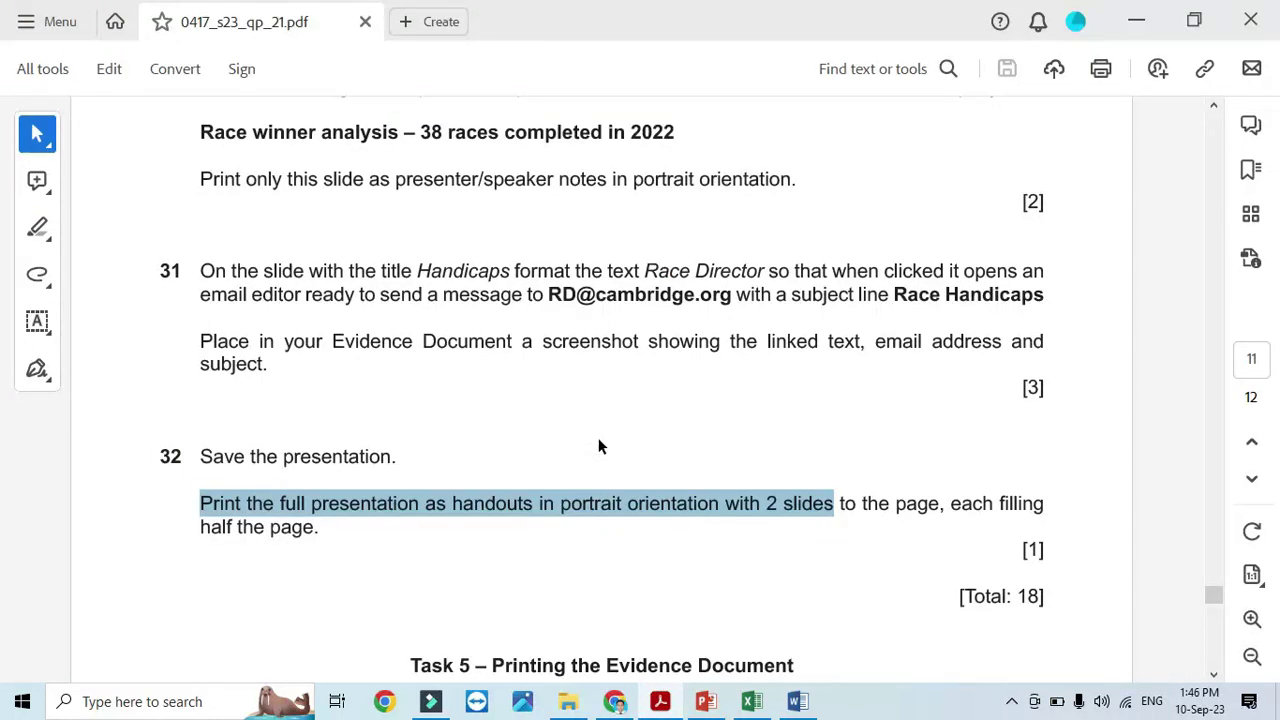